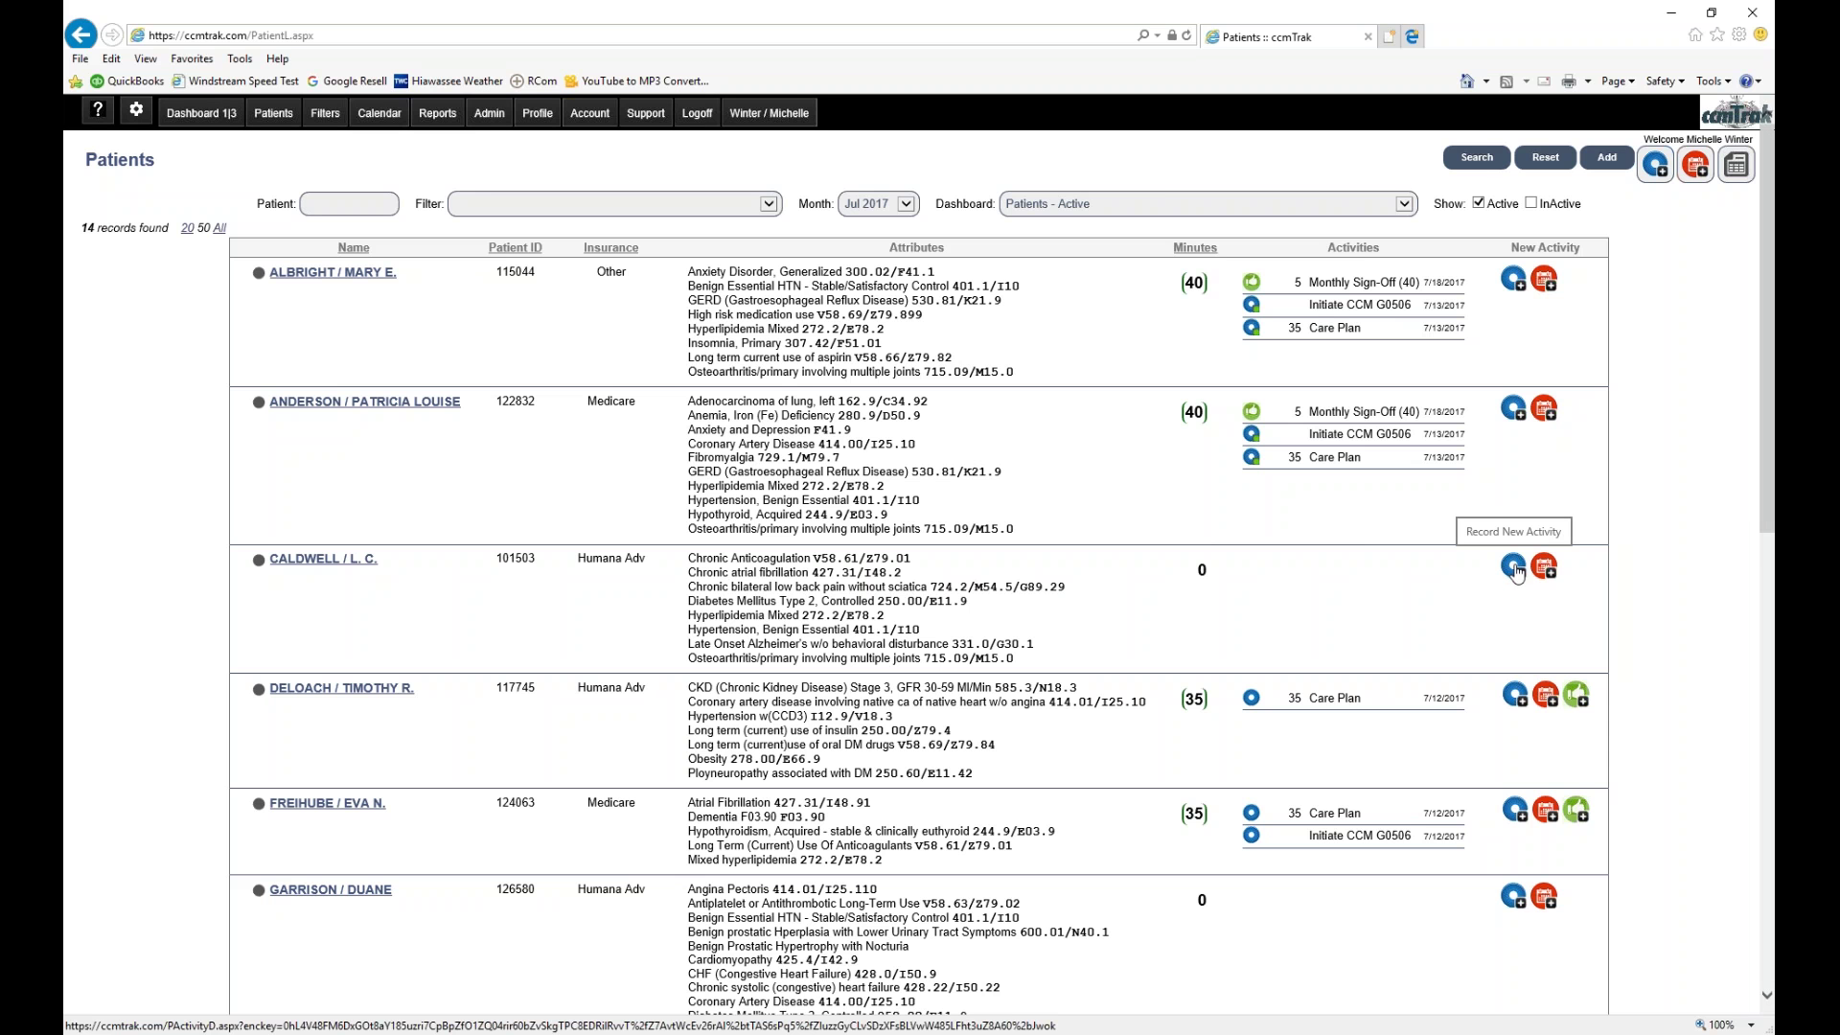
- Start recording a new activity for the third patient in the list and choose Chart Review as the activity type
left_click(1515, 568)
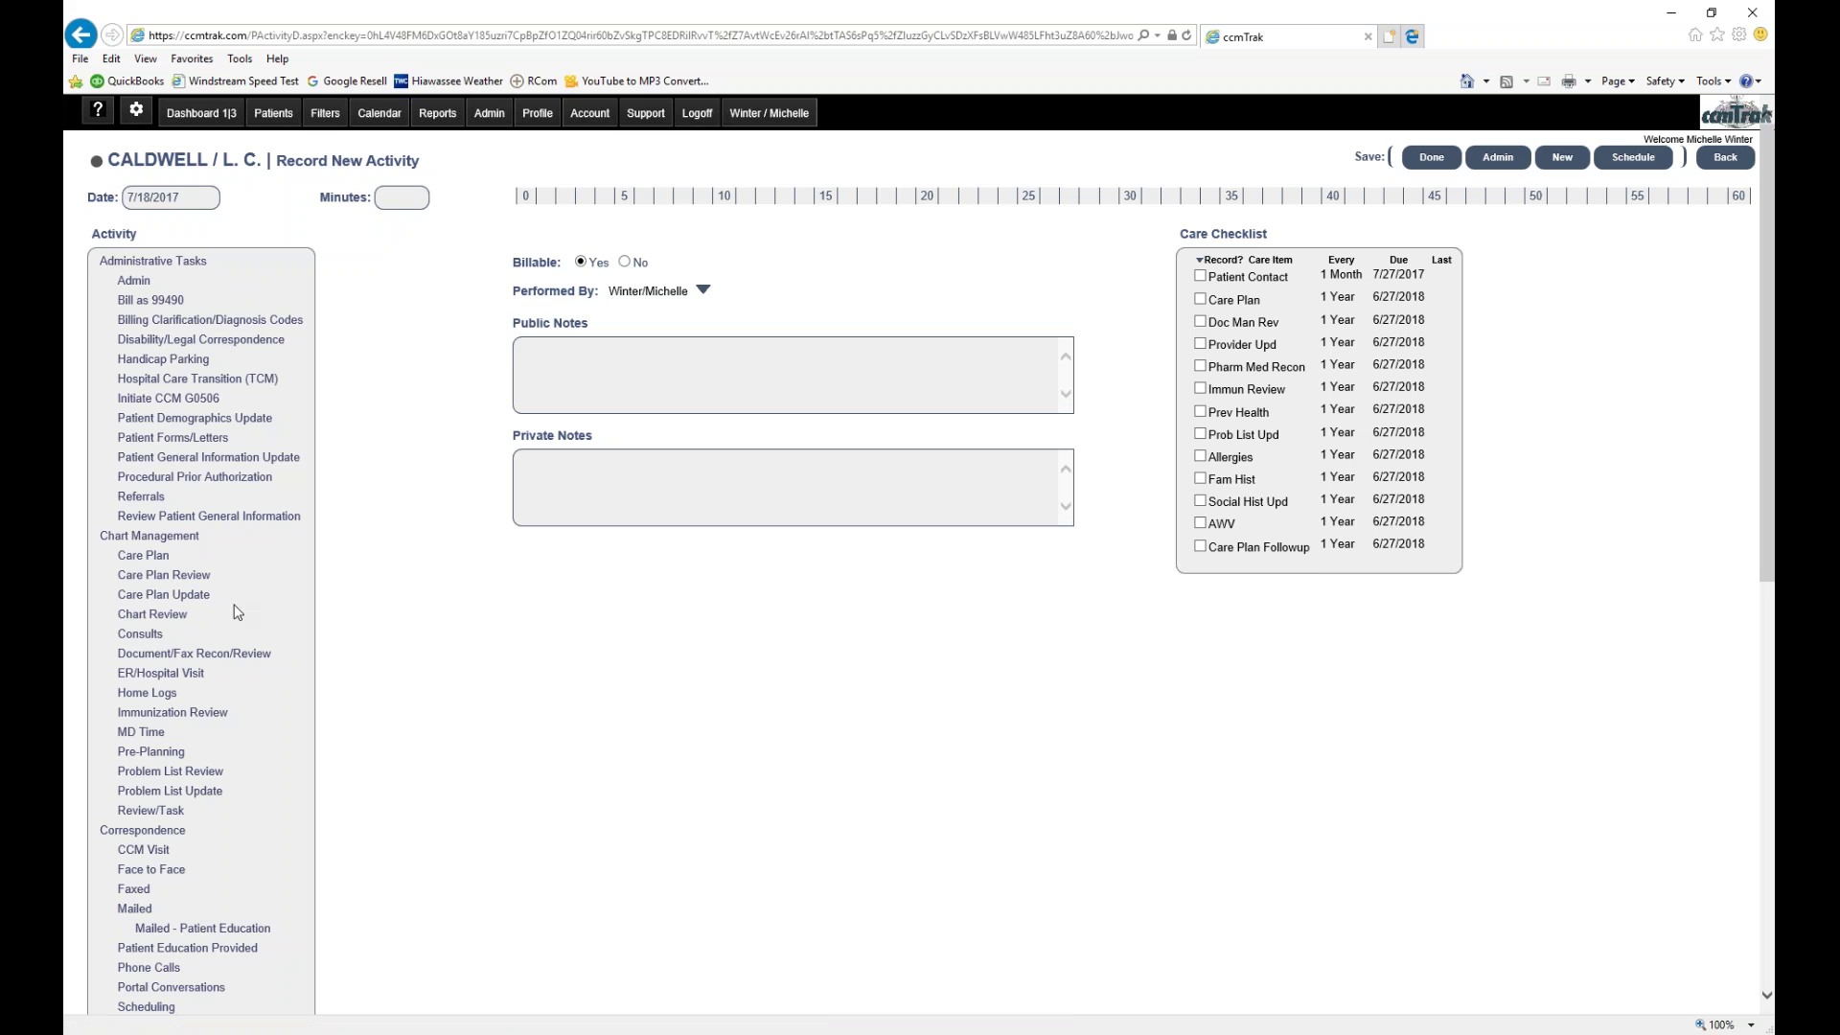
scroll(446, 733, "down", 6)
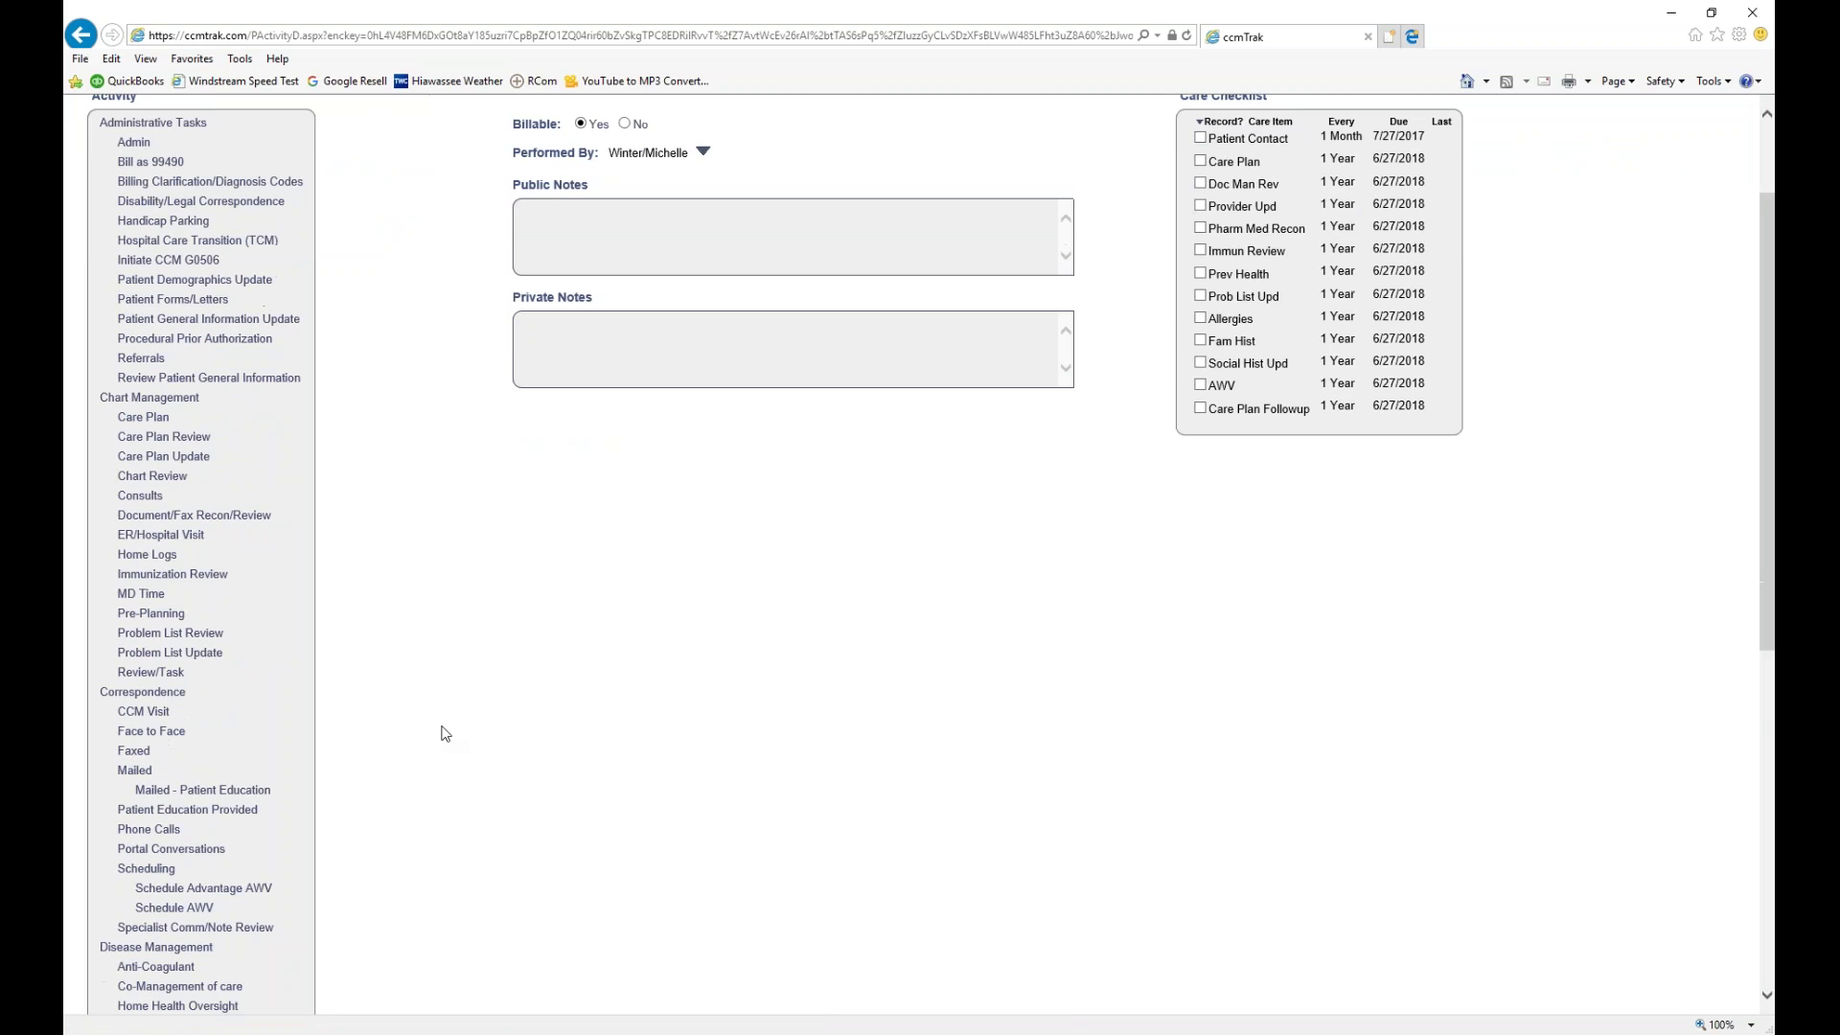
scroll(446, 734, "down", 3)
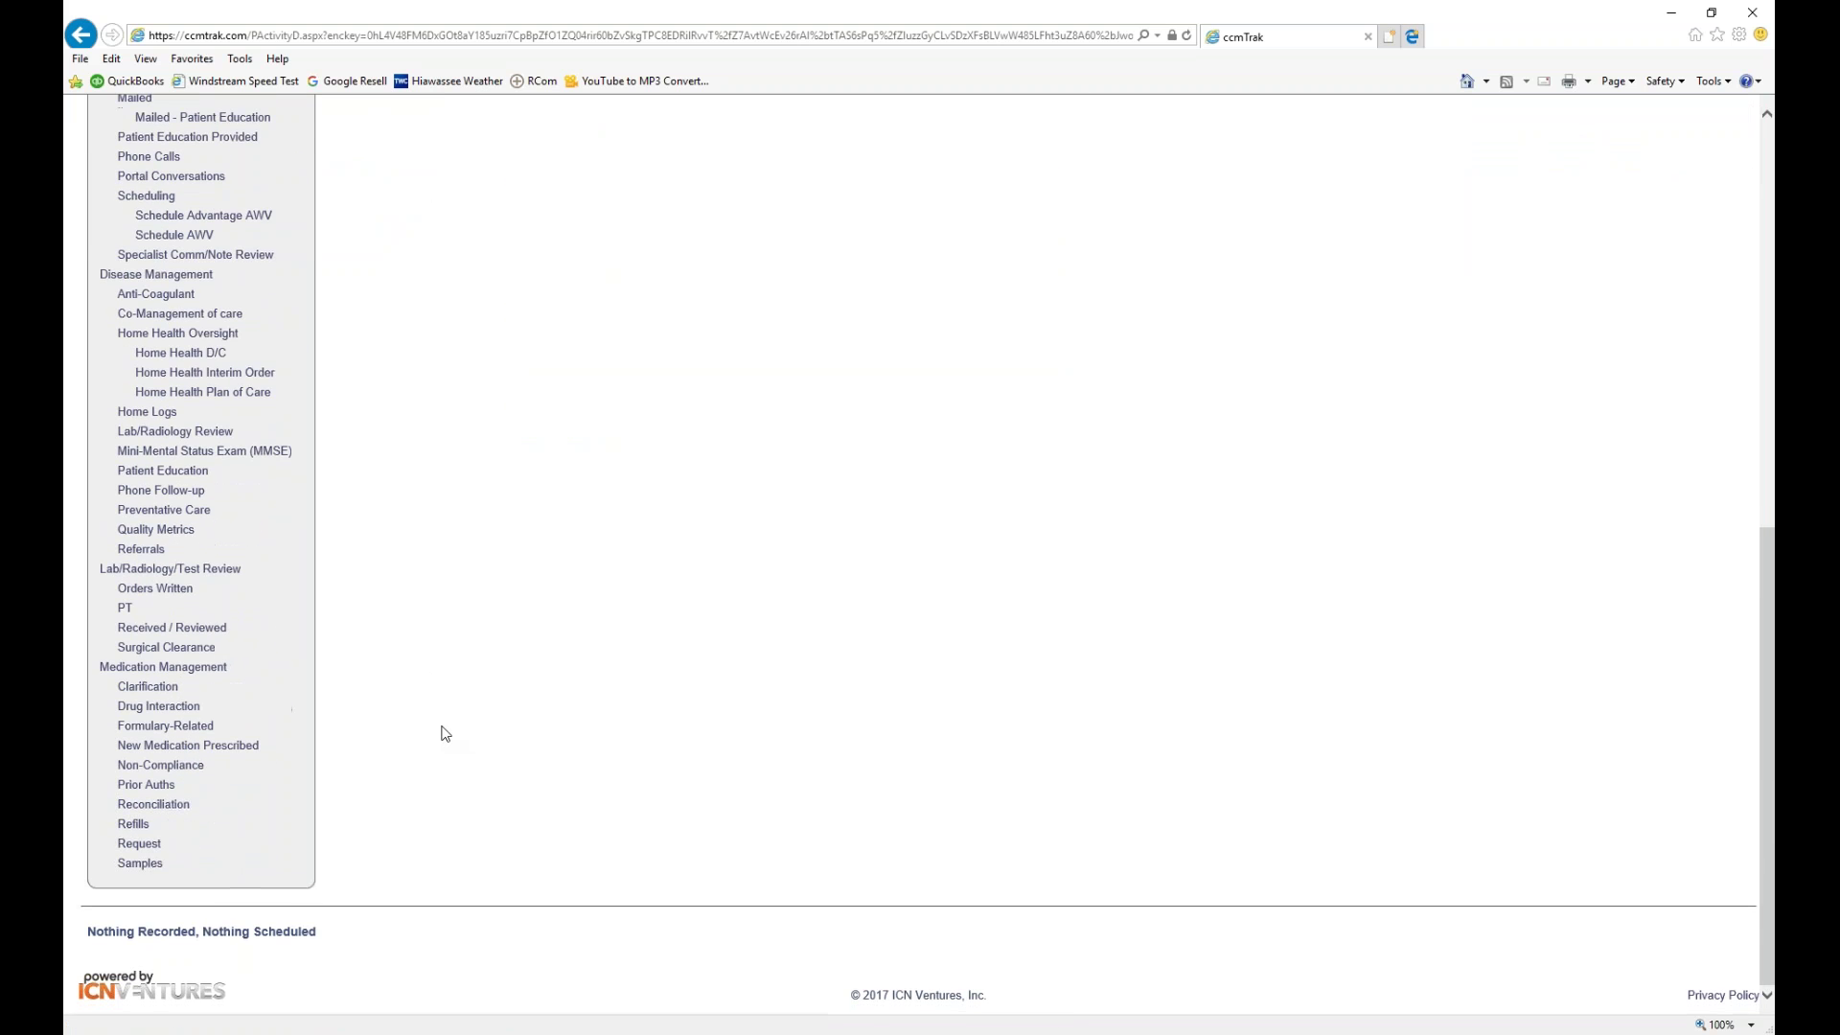
scroll(446, 733, "up", 9)
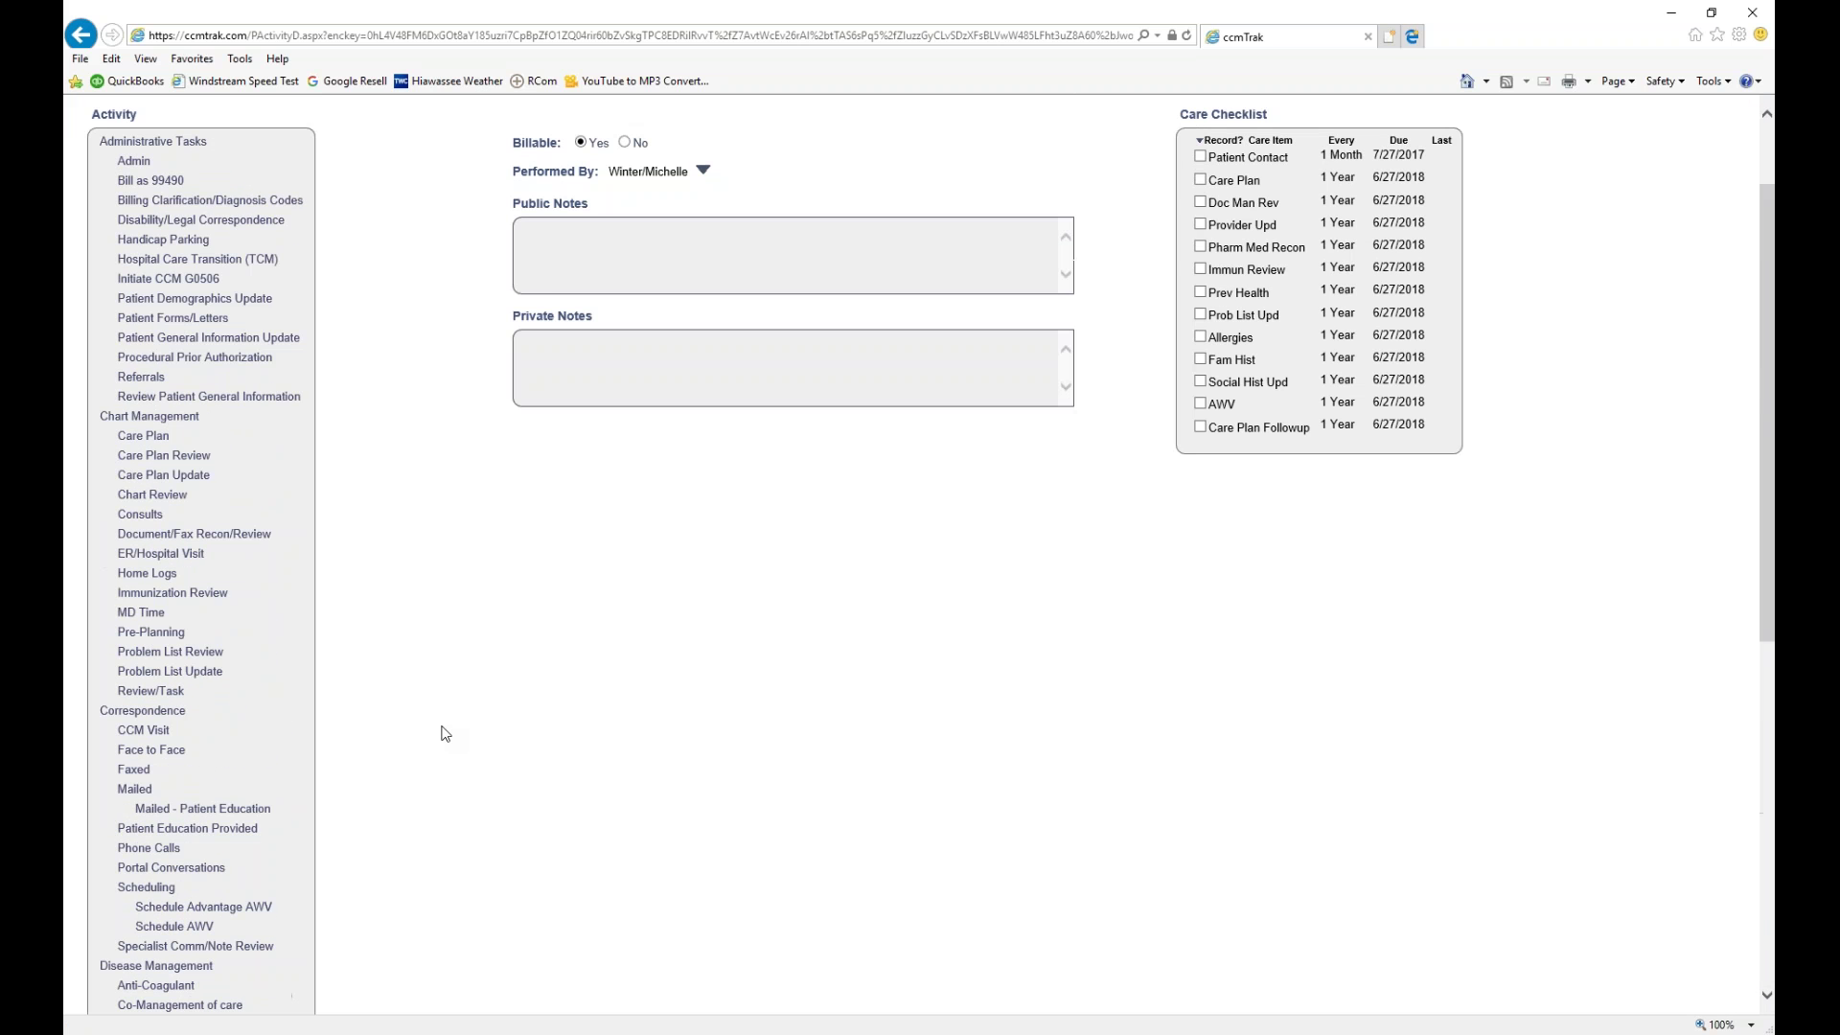
scroll(445, 733, "up", 1)
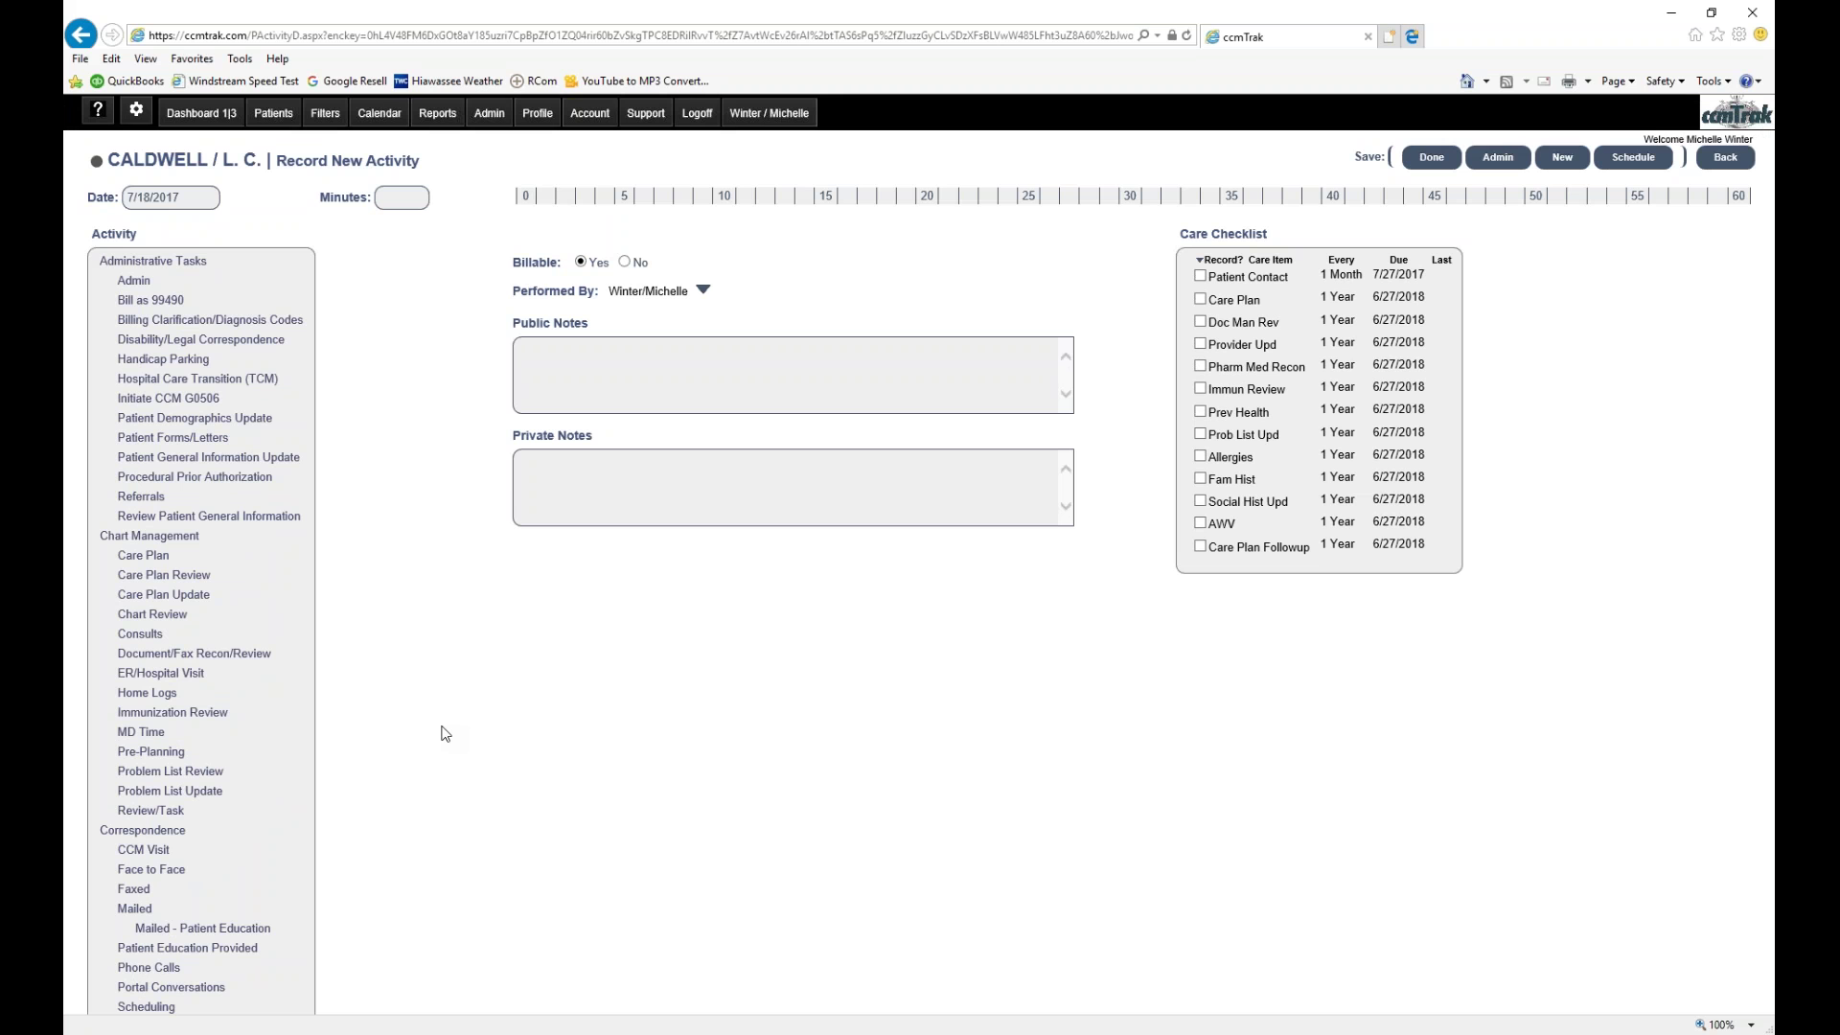
scroll(449, 700, "down", 2)
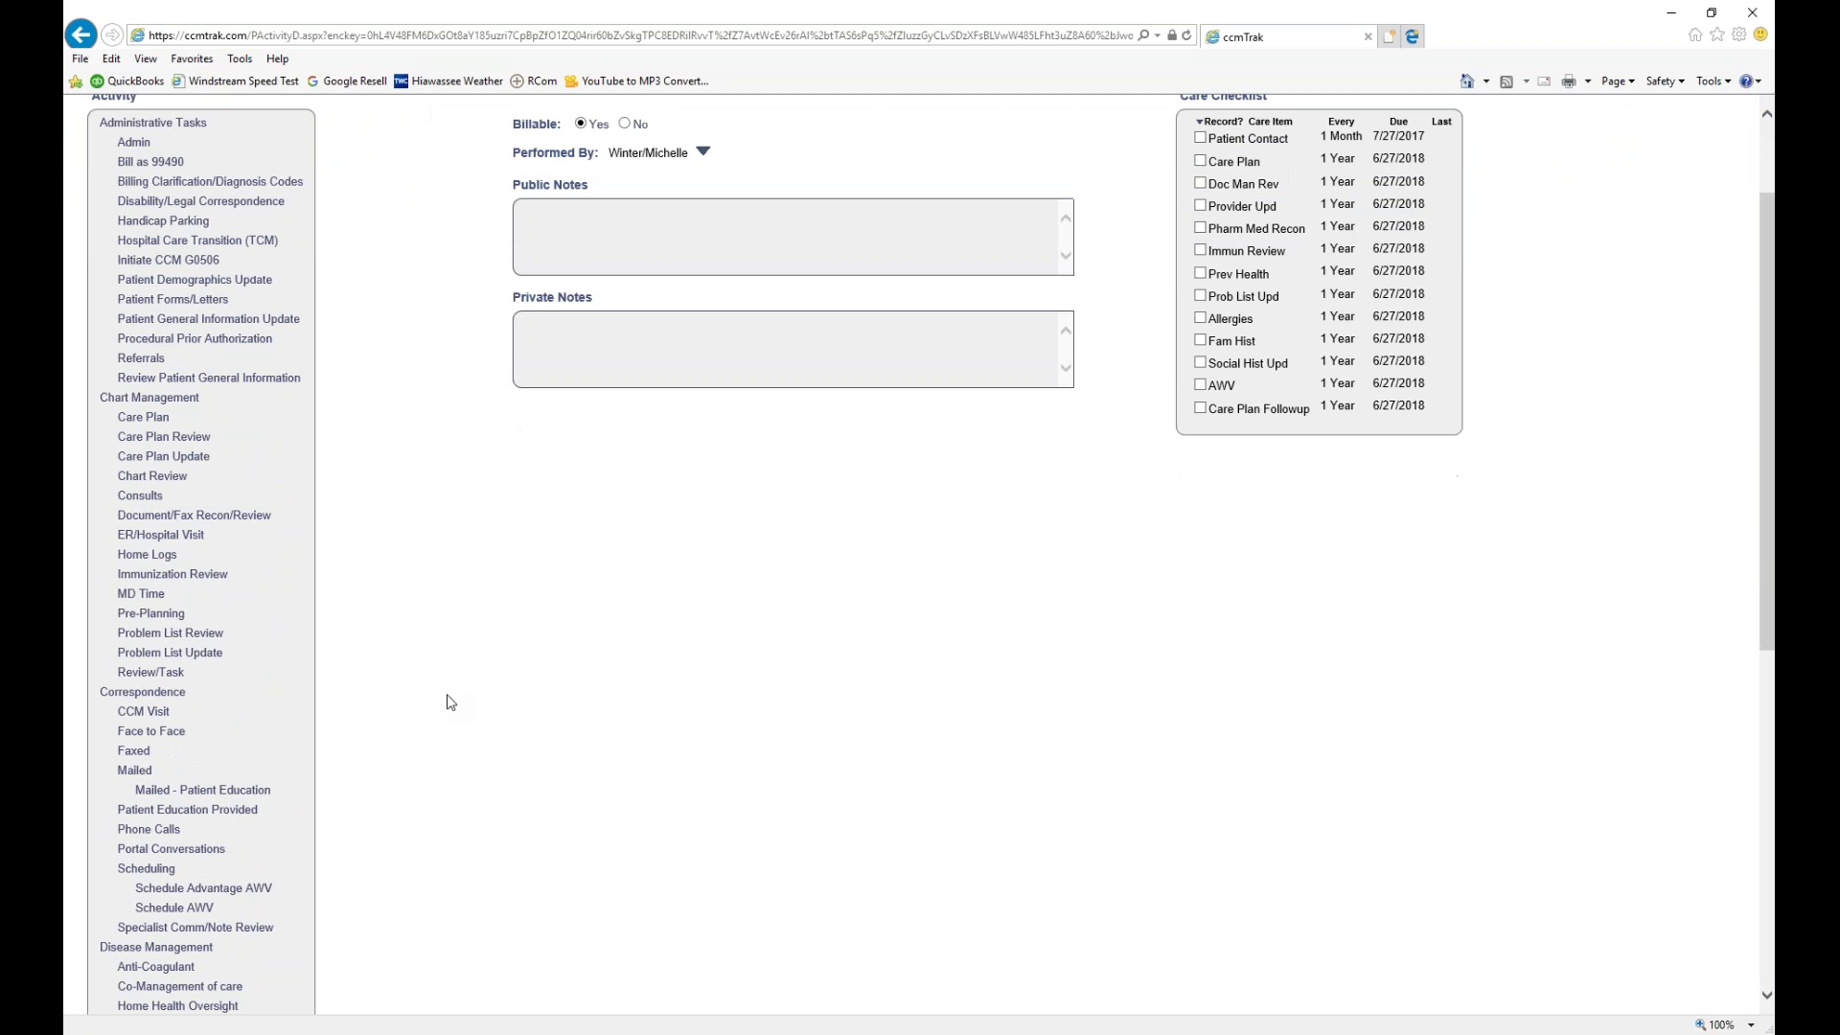
scroll(450, 702, "up", 2)
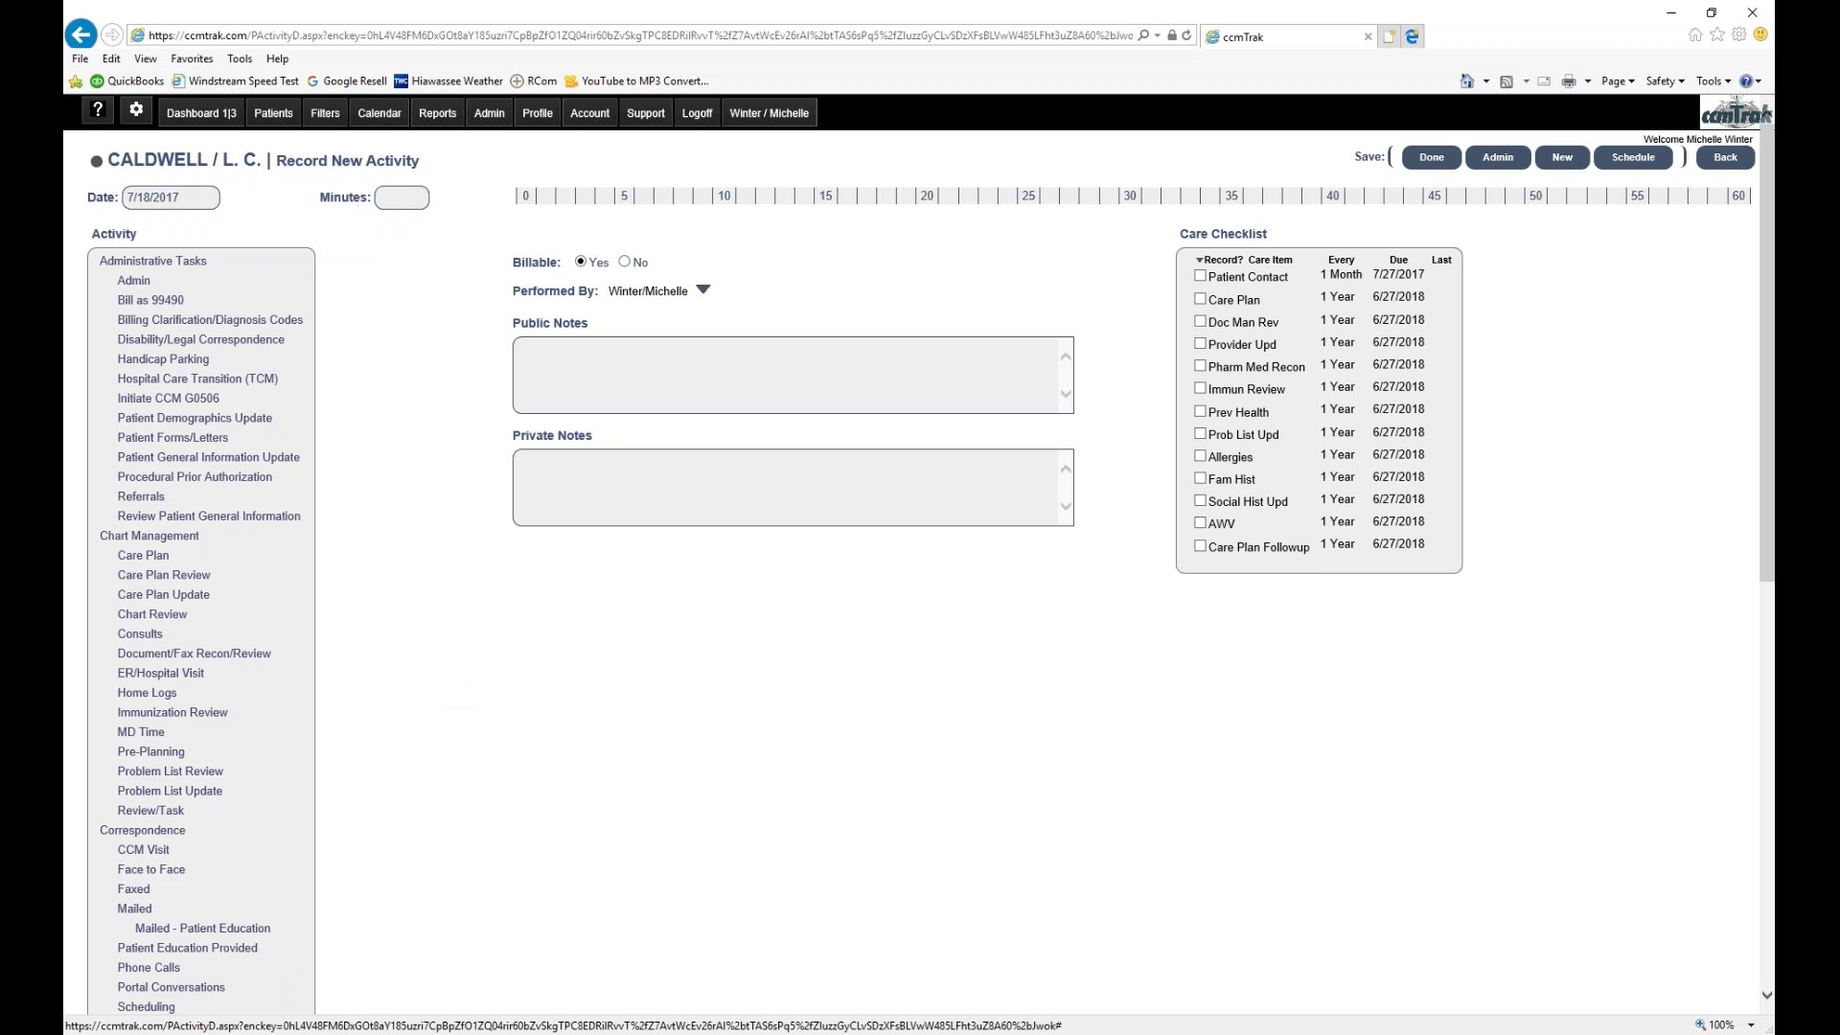
left_click(165, 623)
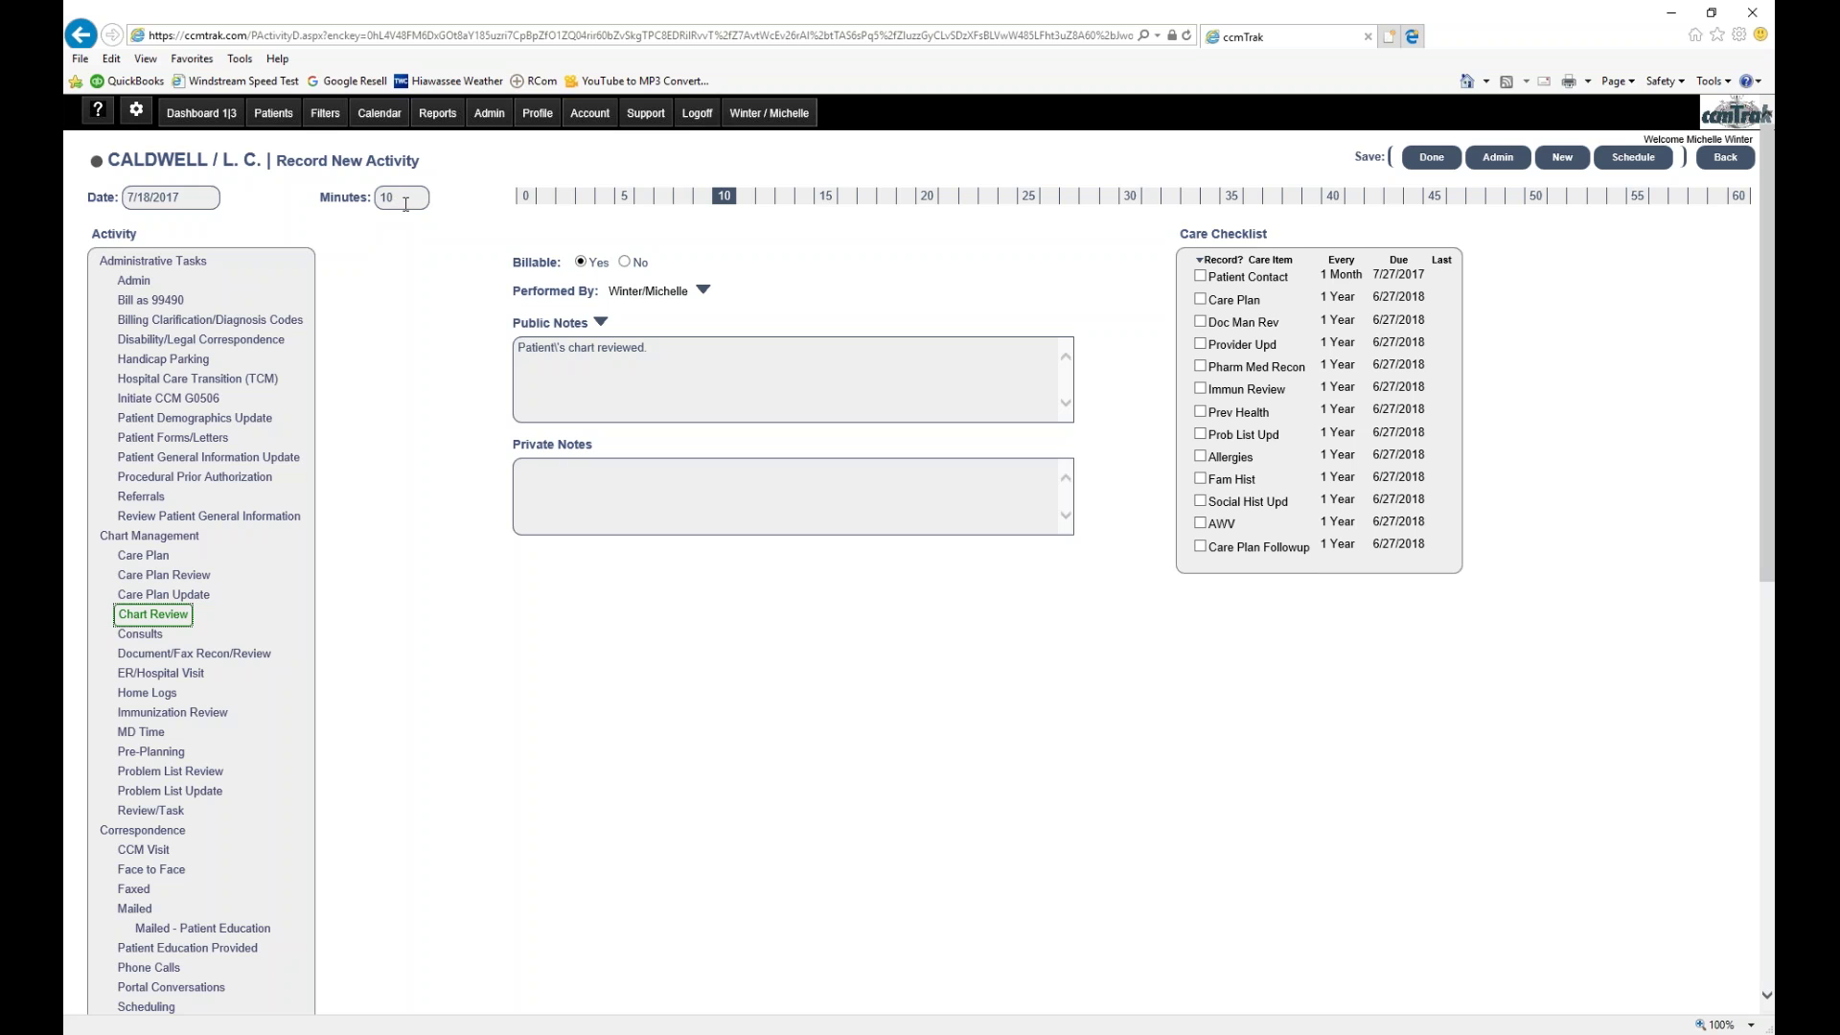
- Try 15 minutes for the chart review, return it to 10 minutes, and view the staff choices for Performed By
left_click(363, 203)
left_click(825, 198)
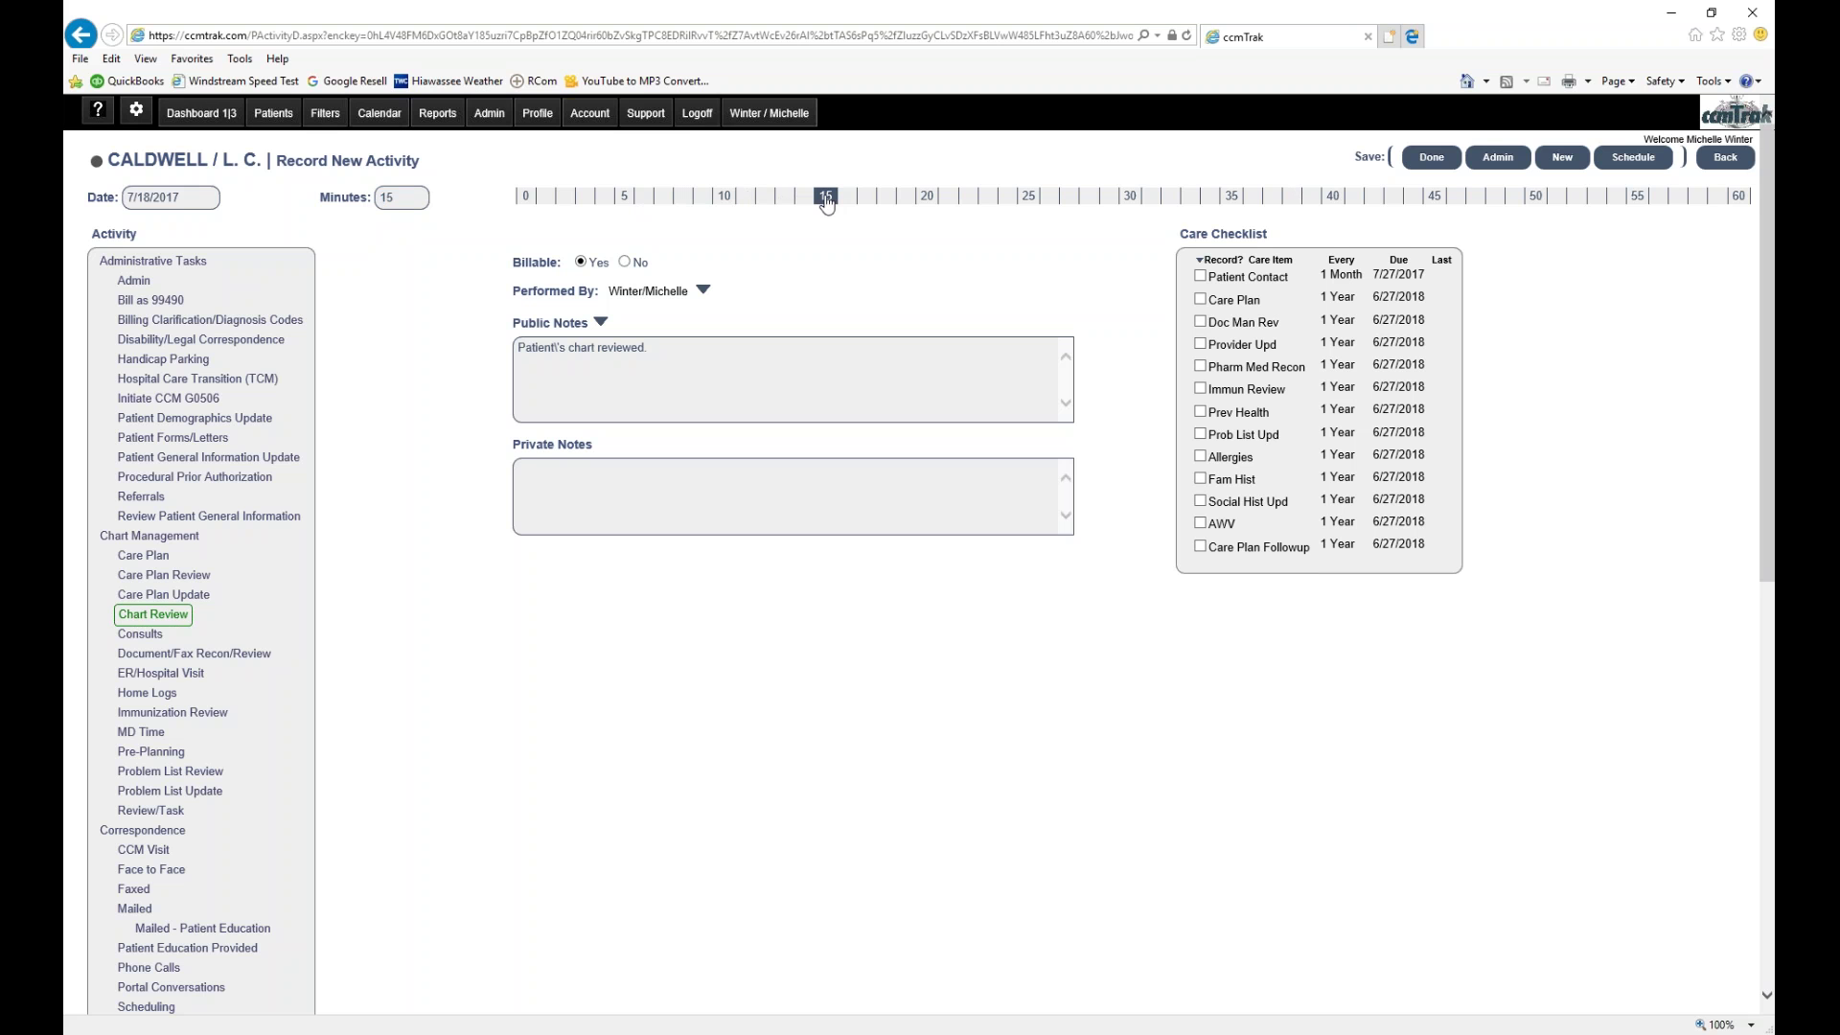
left_click(663, 199)
left_click(726, 199)
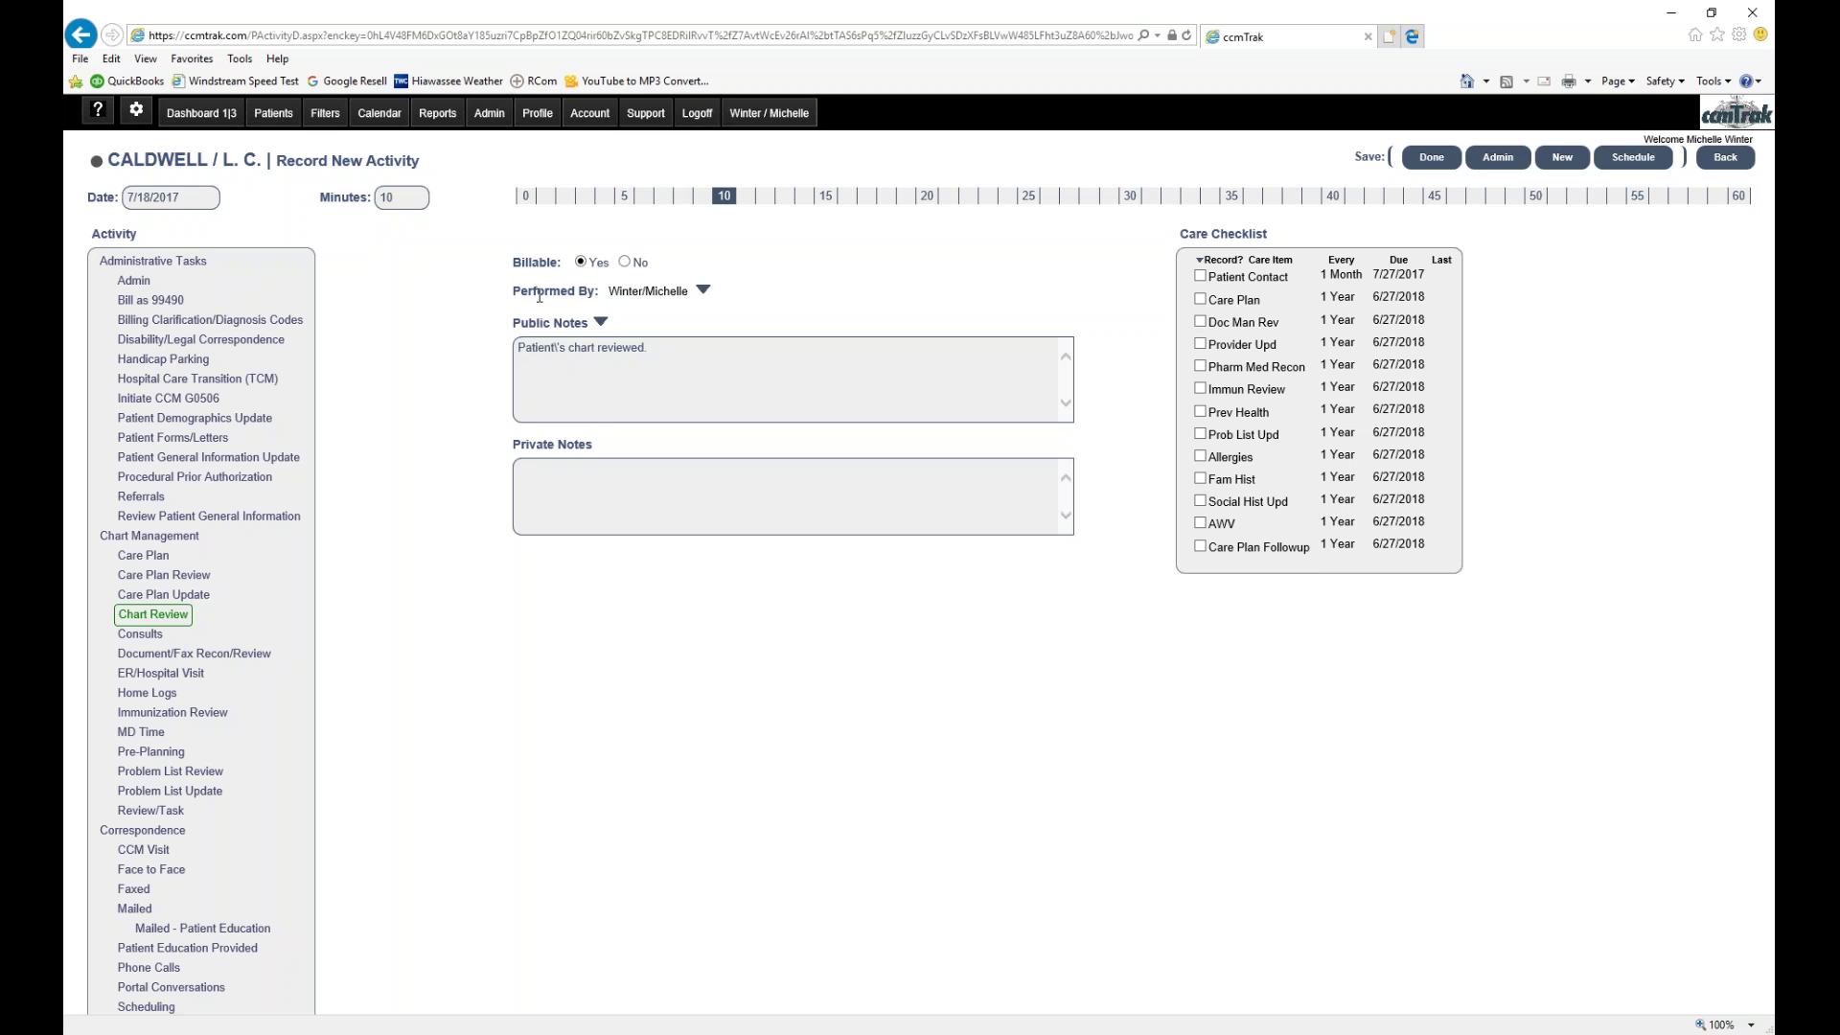
left_click(705, 297)
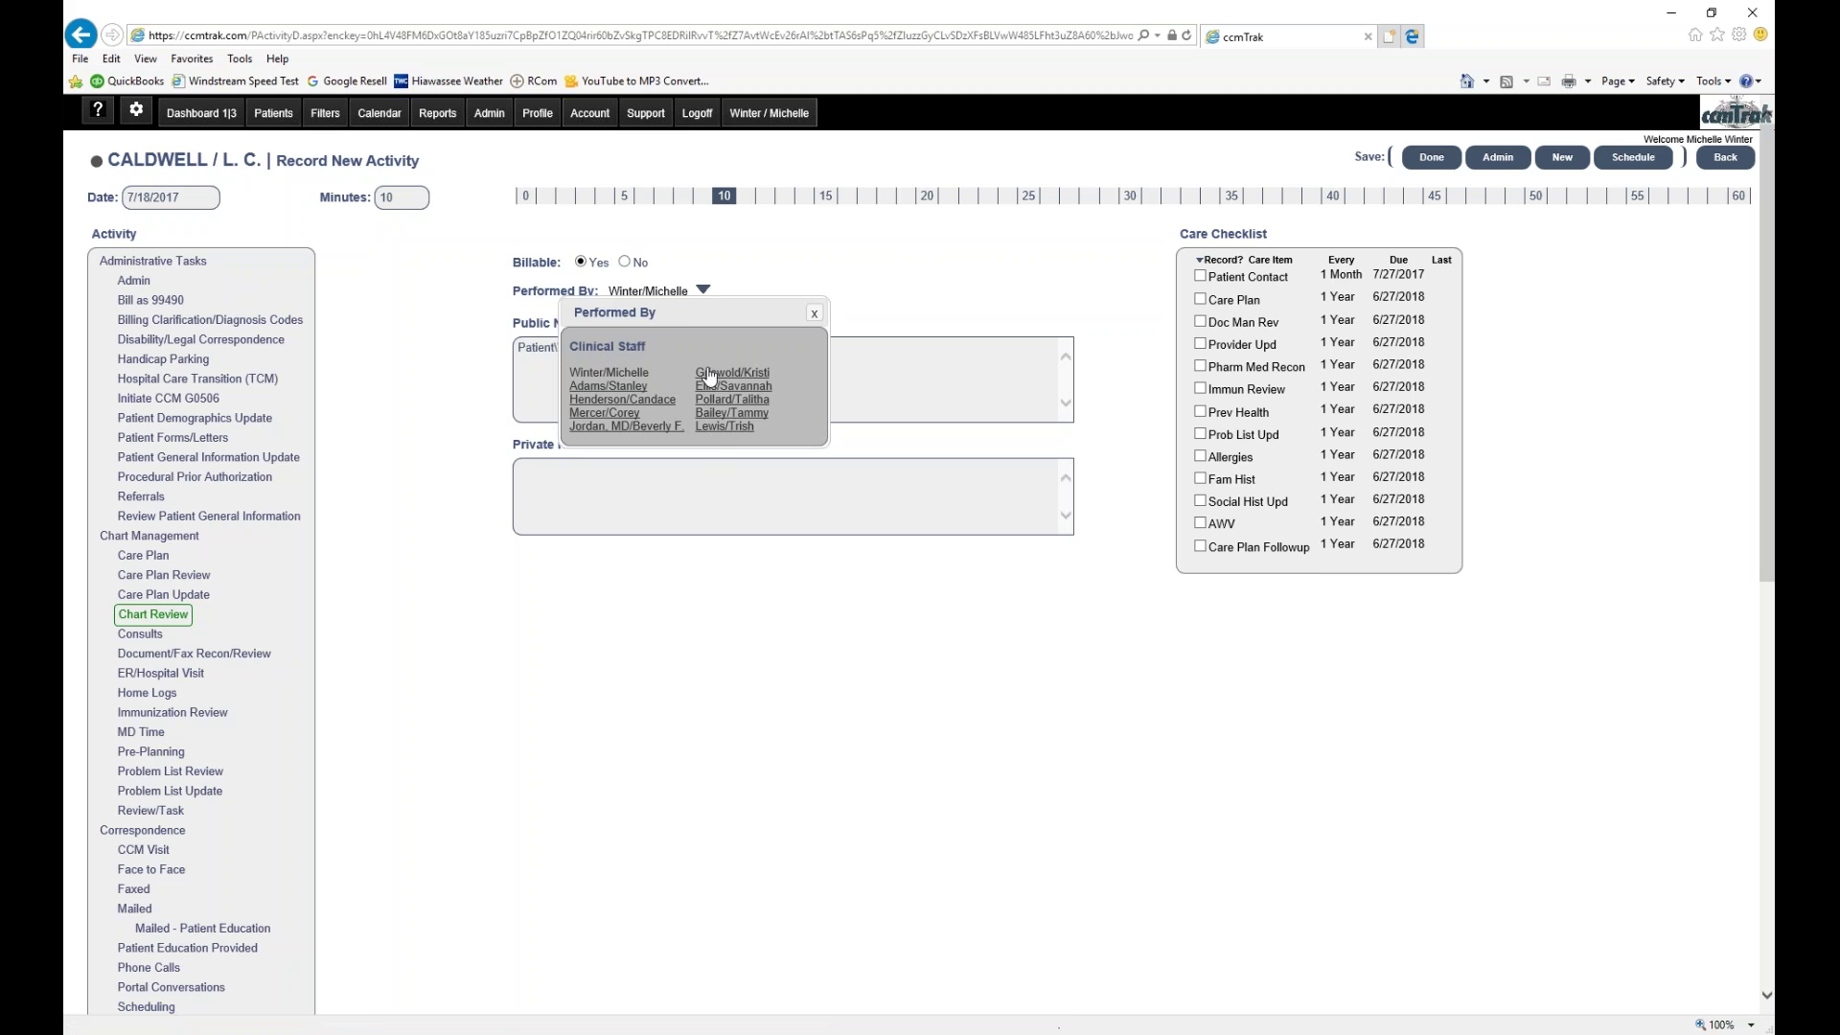
left_click(814, 317)
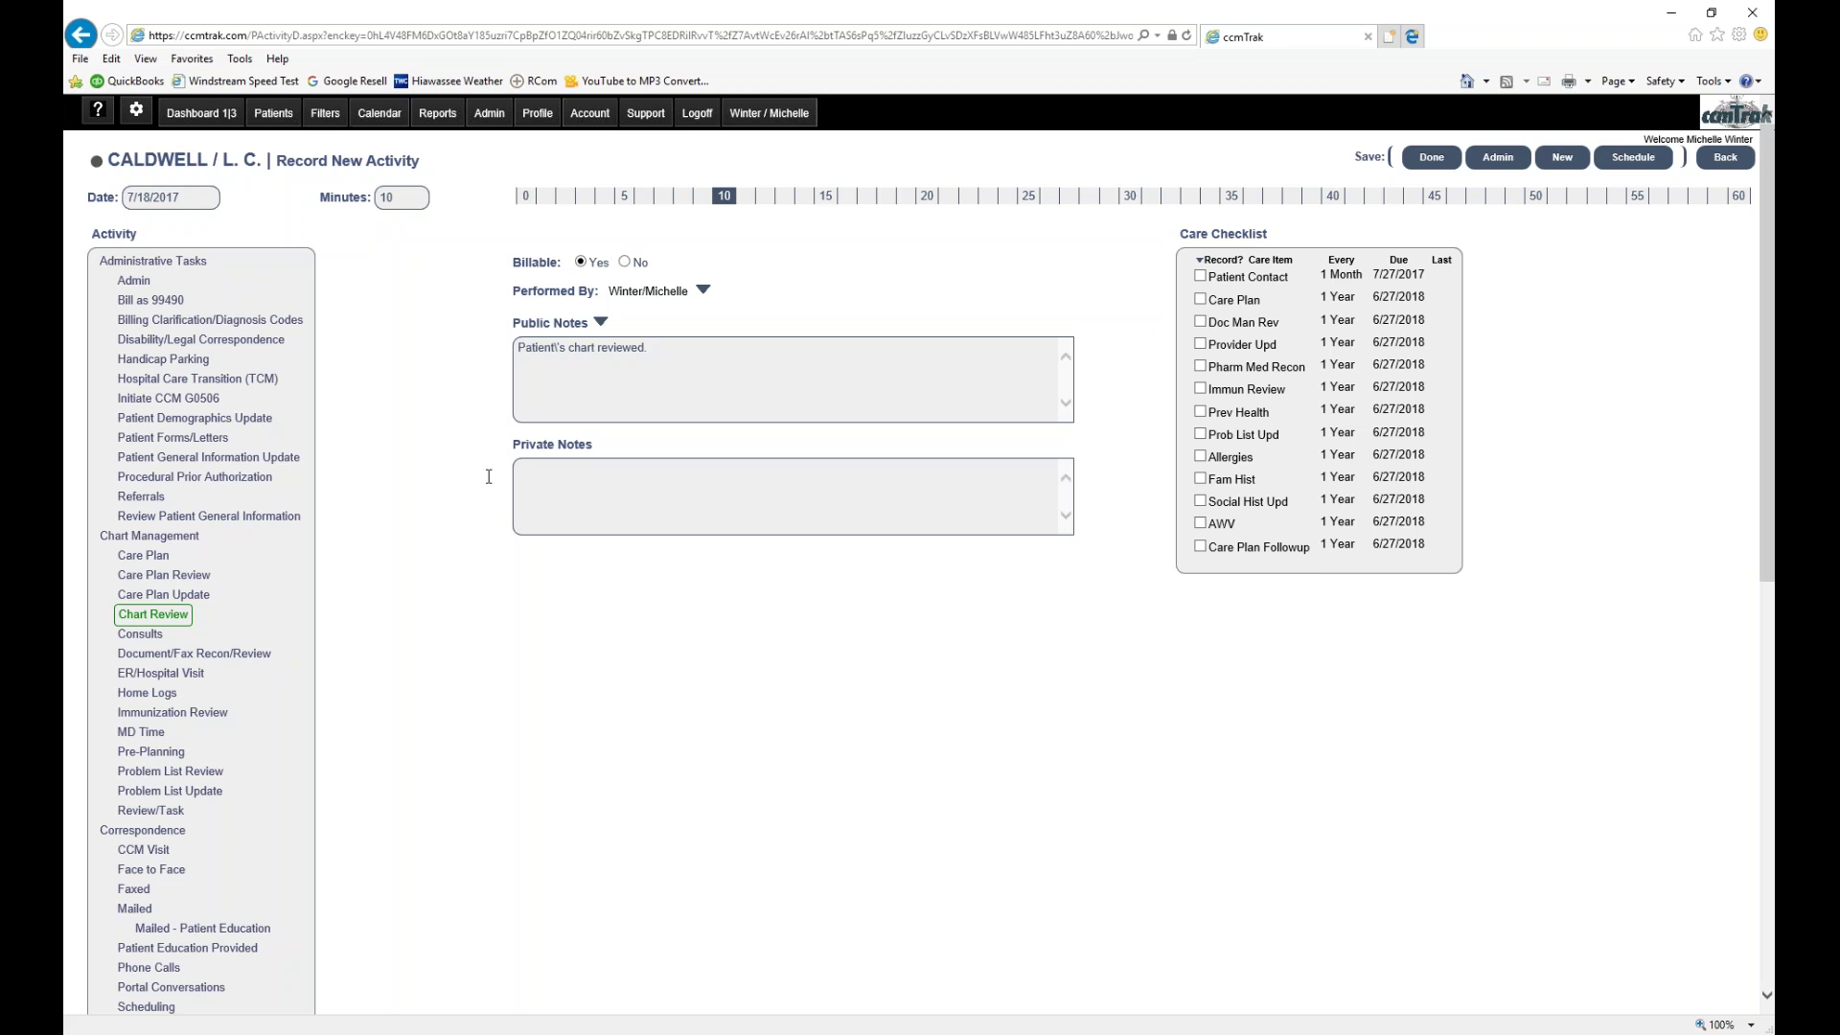
- Try Consults, Care Plan Review and Care Plan Update as the activity, viewing the pre-written public notes for the two care plan types
left_click(140, 635)
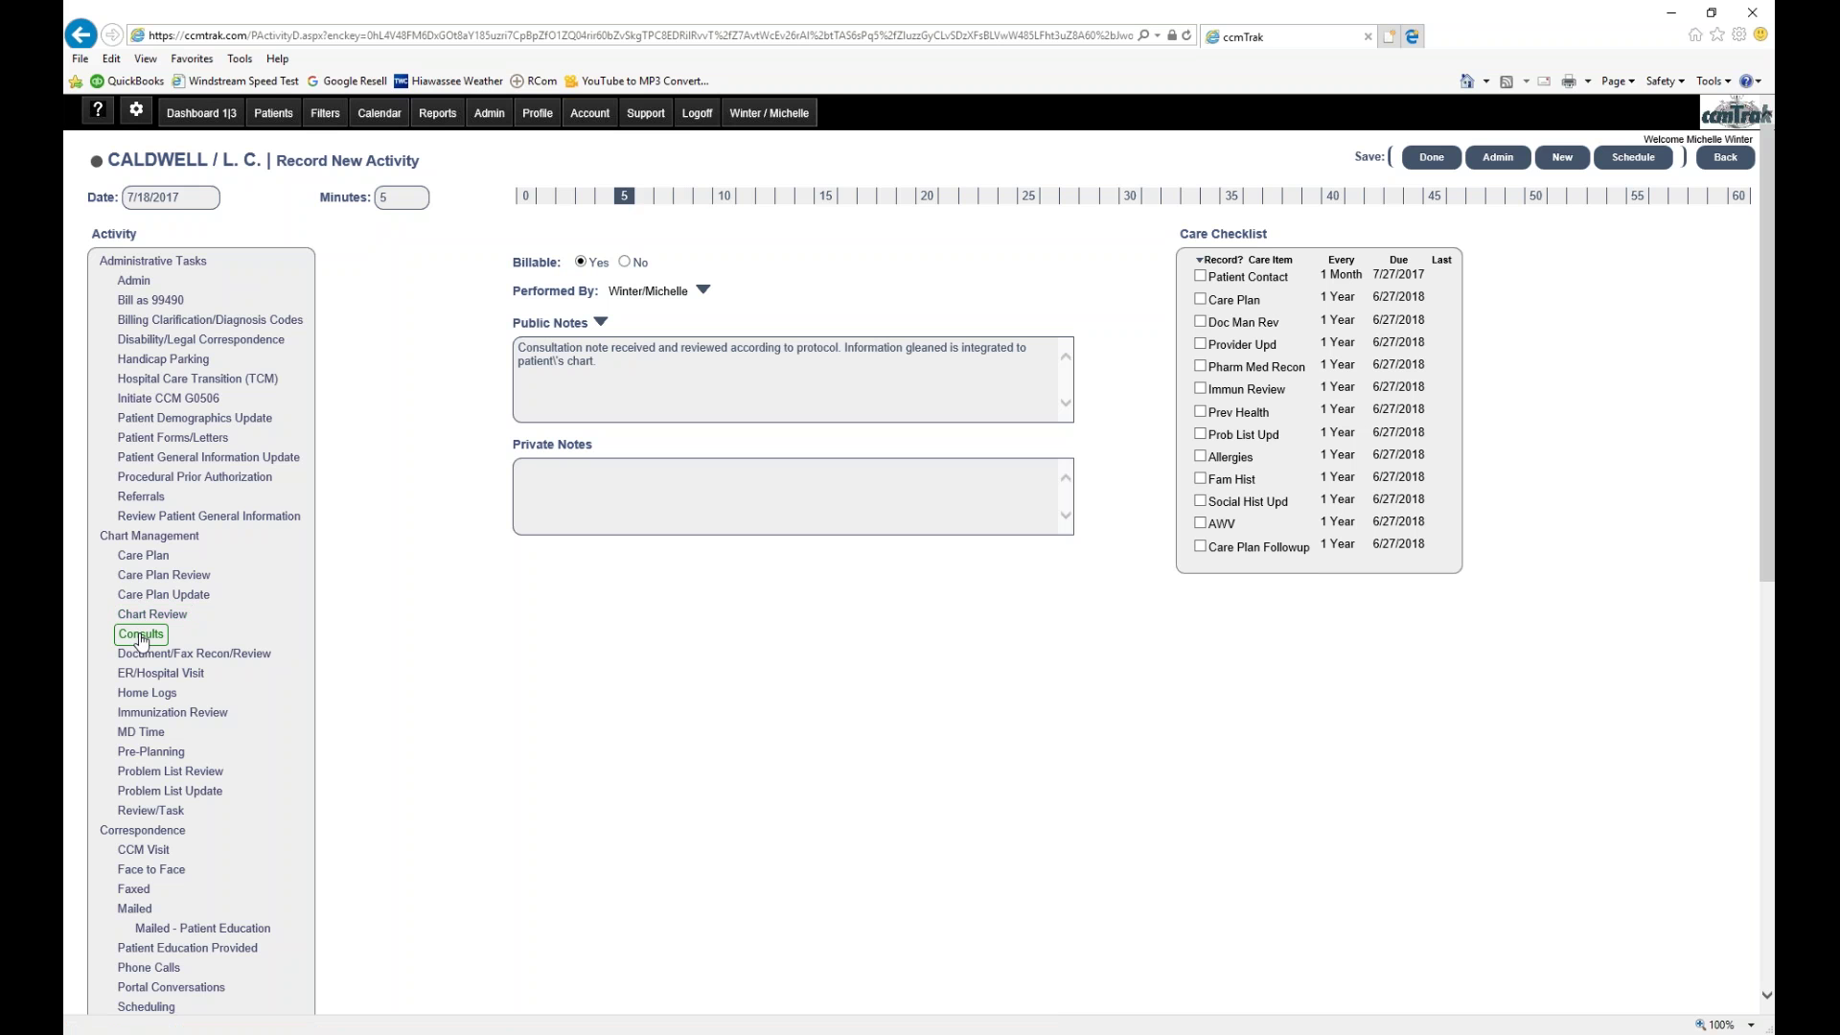
left_click(170, 577)
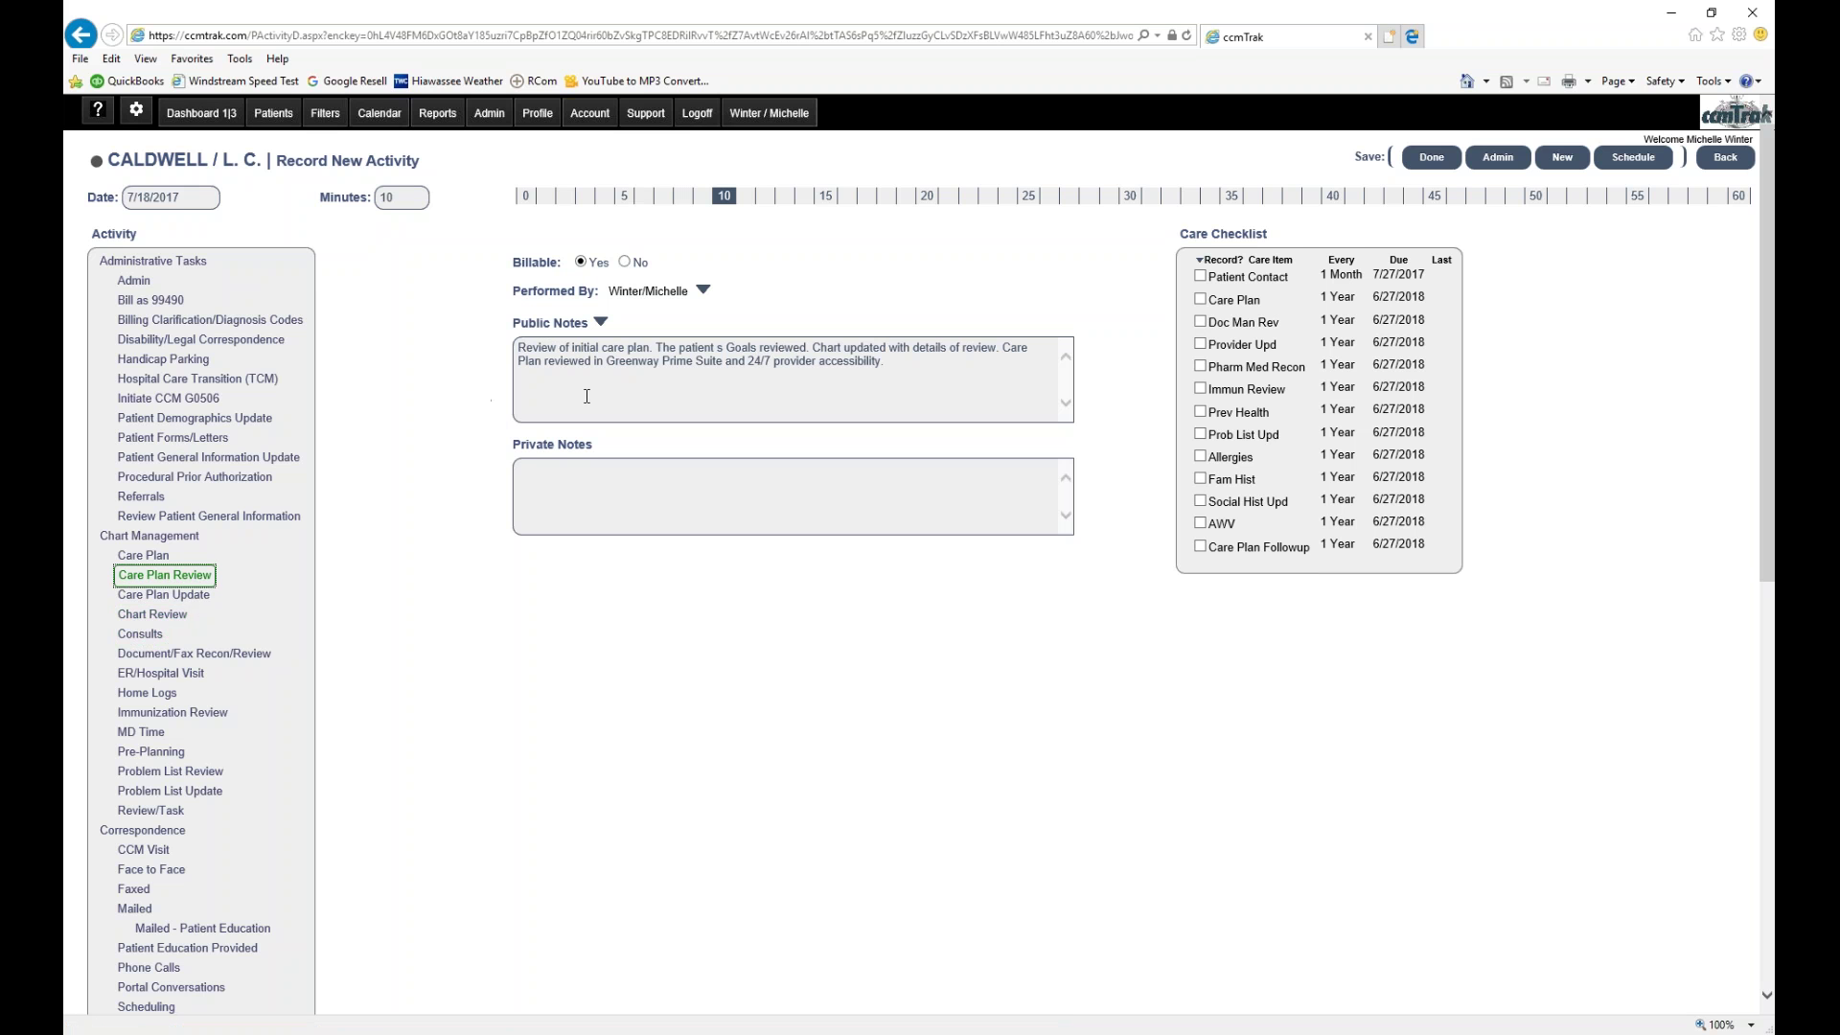
left_click(601, 326)
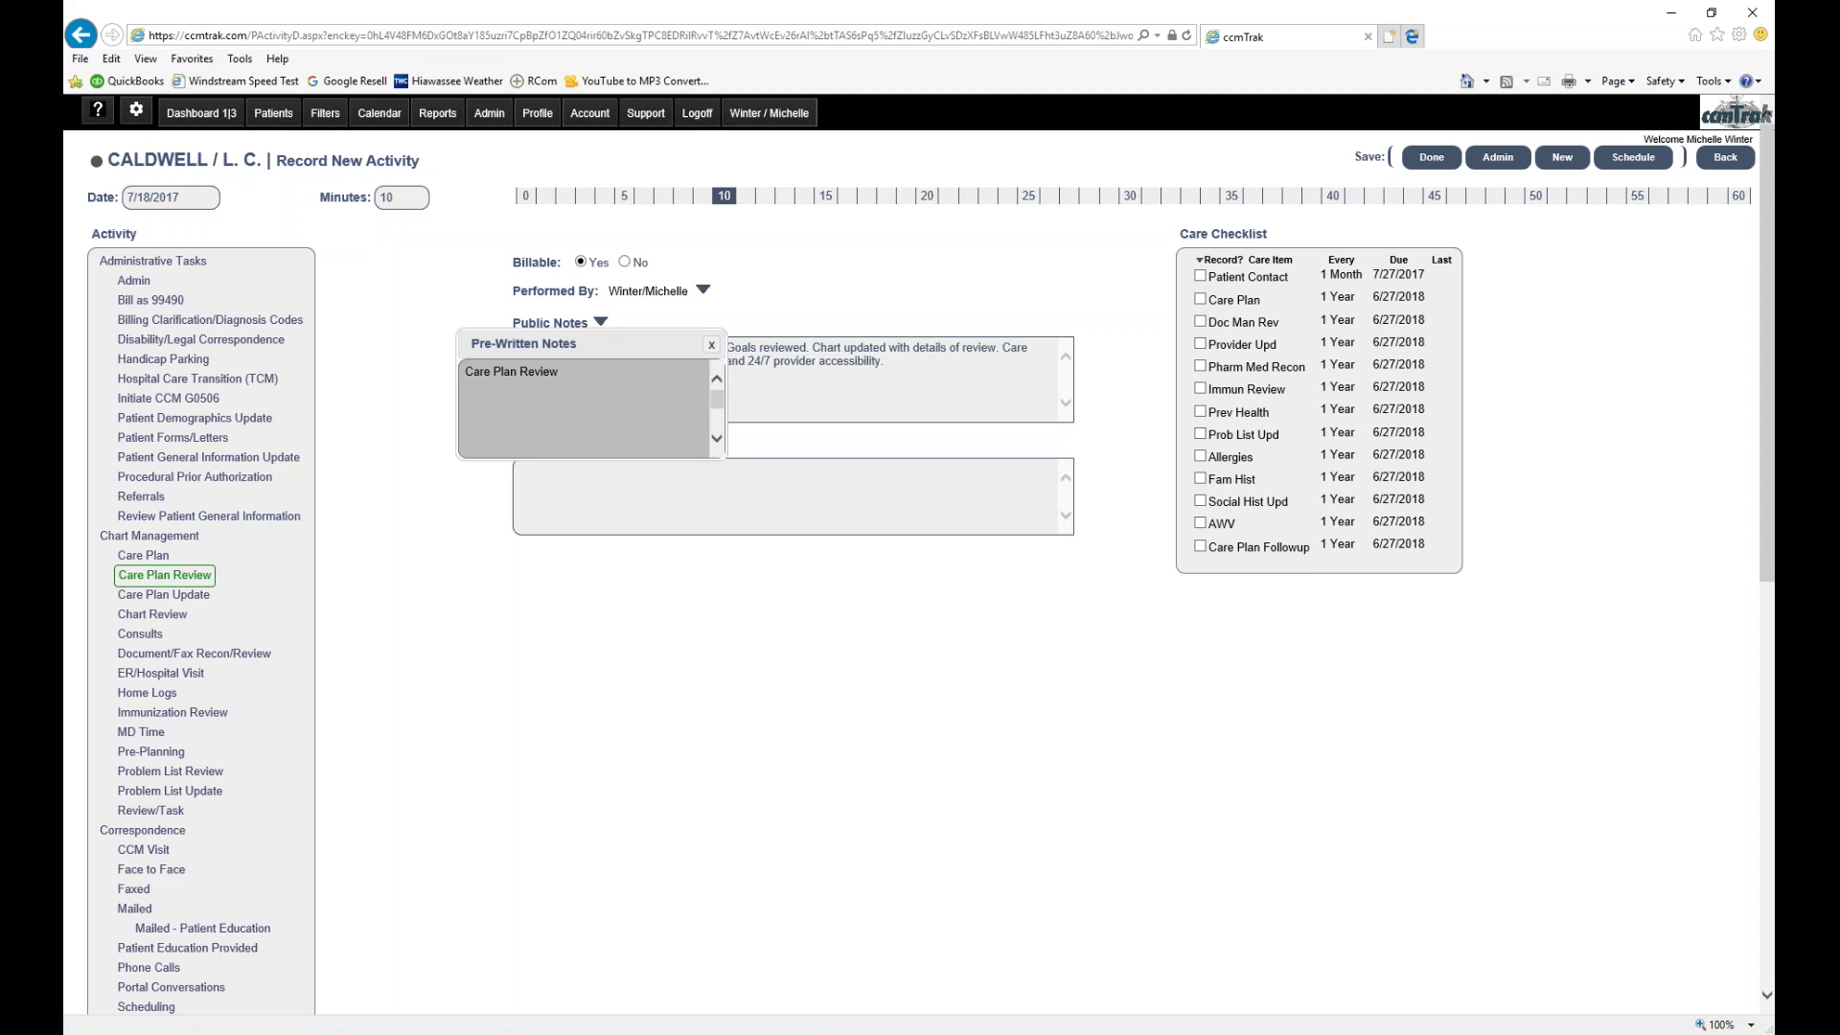
left_click(711, 347)
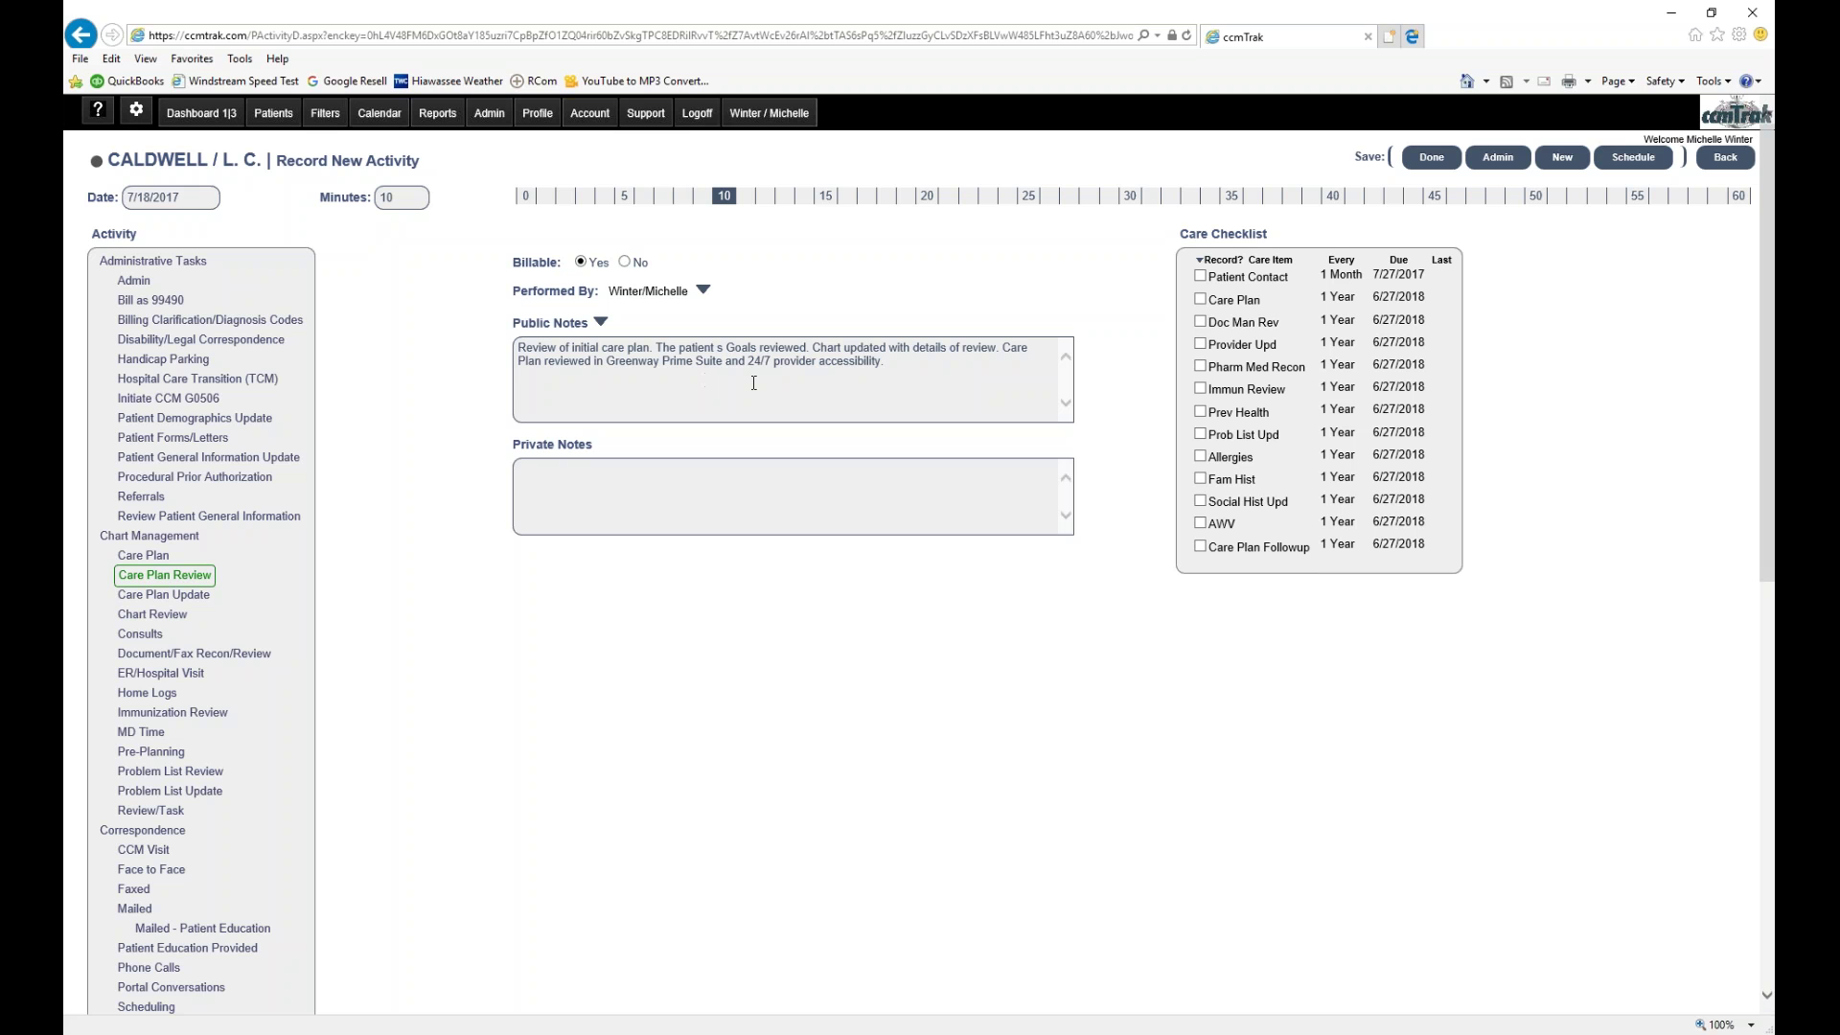
left_click(177, 596)
left_click(601, 324)
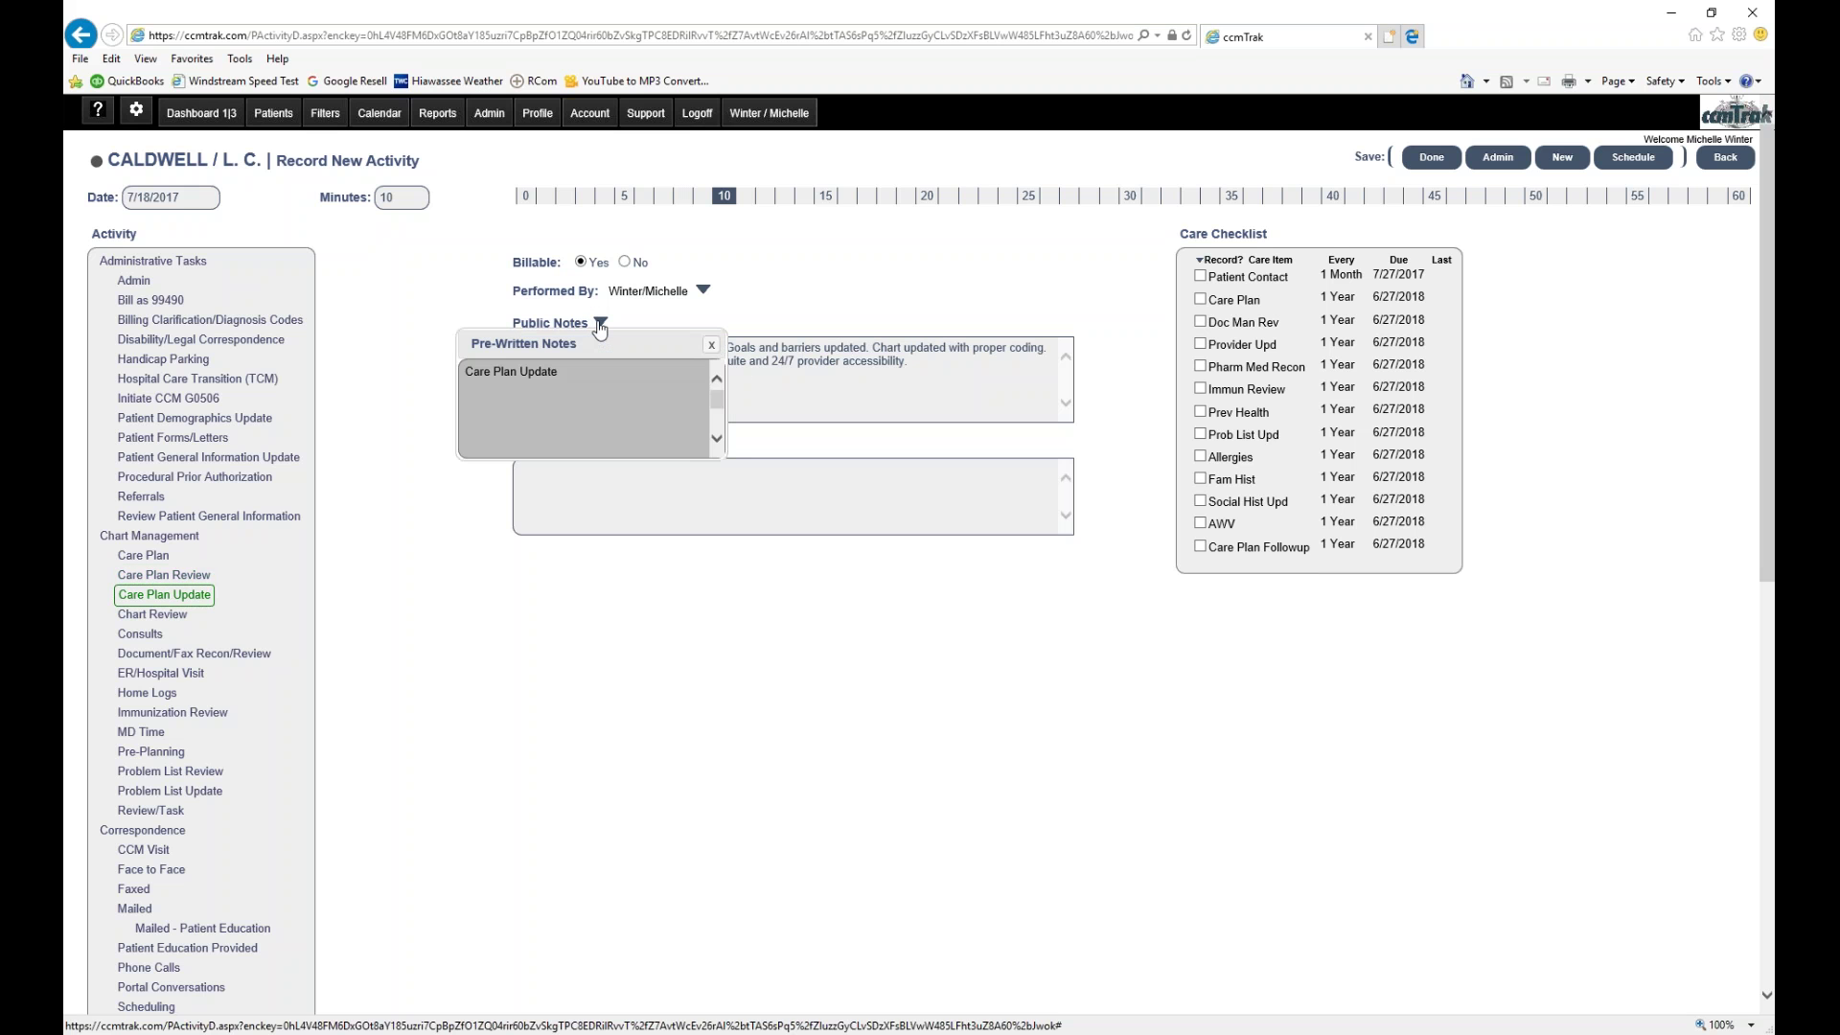
- Choose Care Plan as the activity and apply the pre-written notes Care Plan Created, Care Plan Updated and Care Plan Mailed in turn
left_click(151, 555)
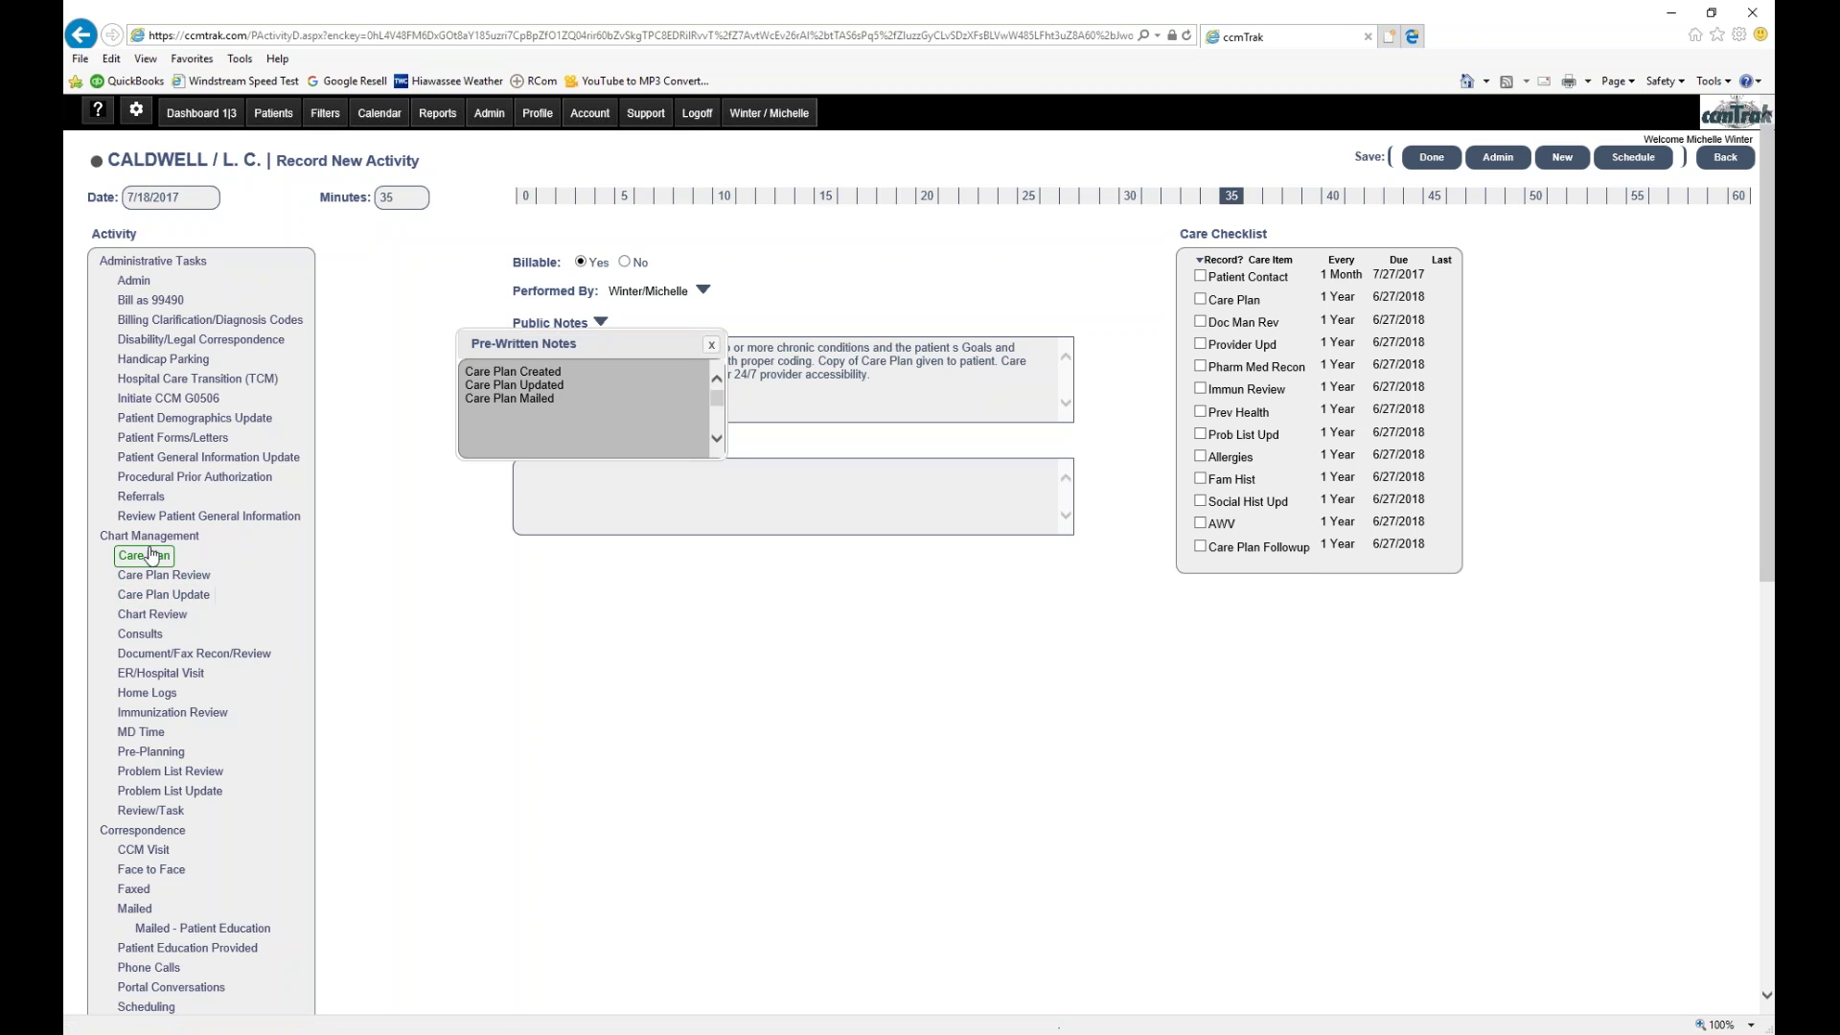
left_click(541, 371)
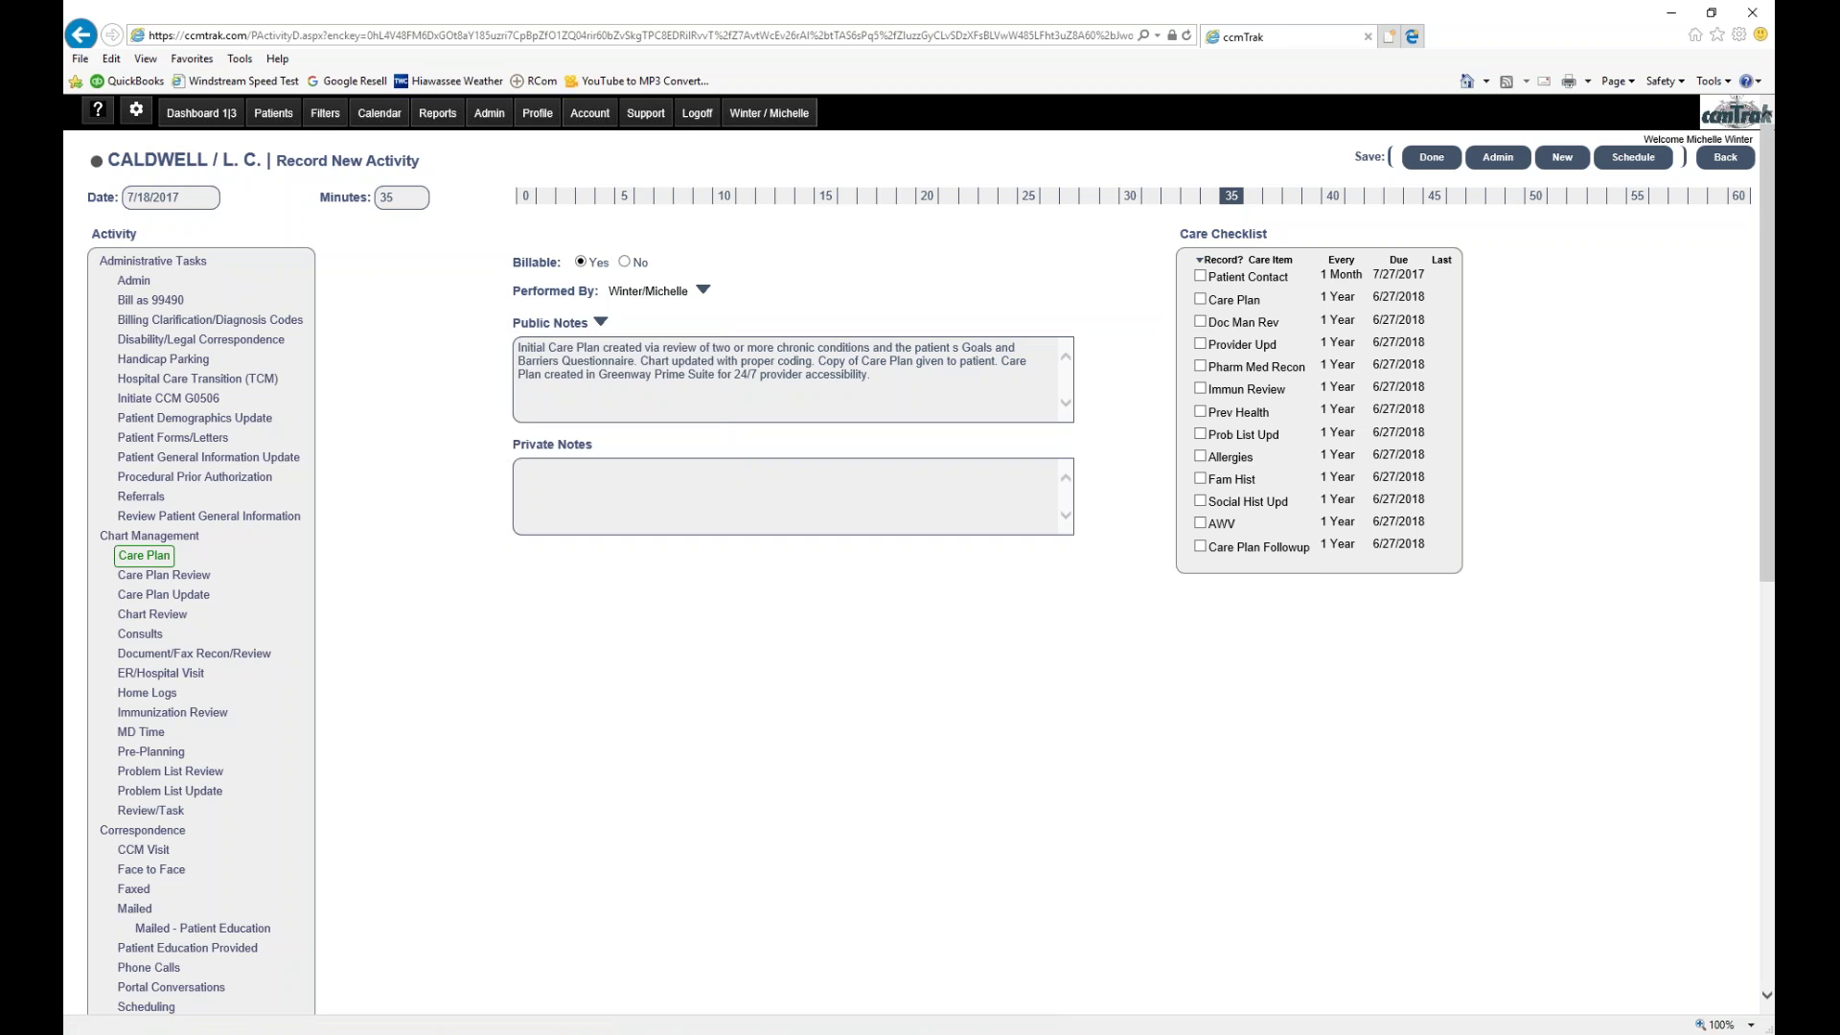
left_click(601, 322)
left_click(556, 388)
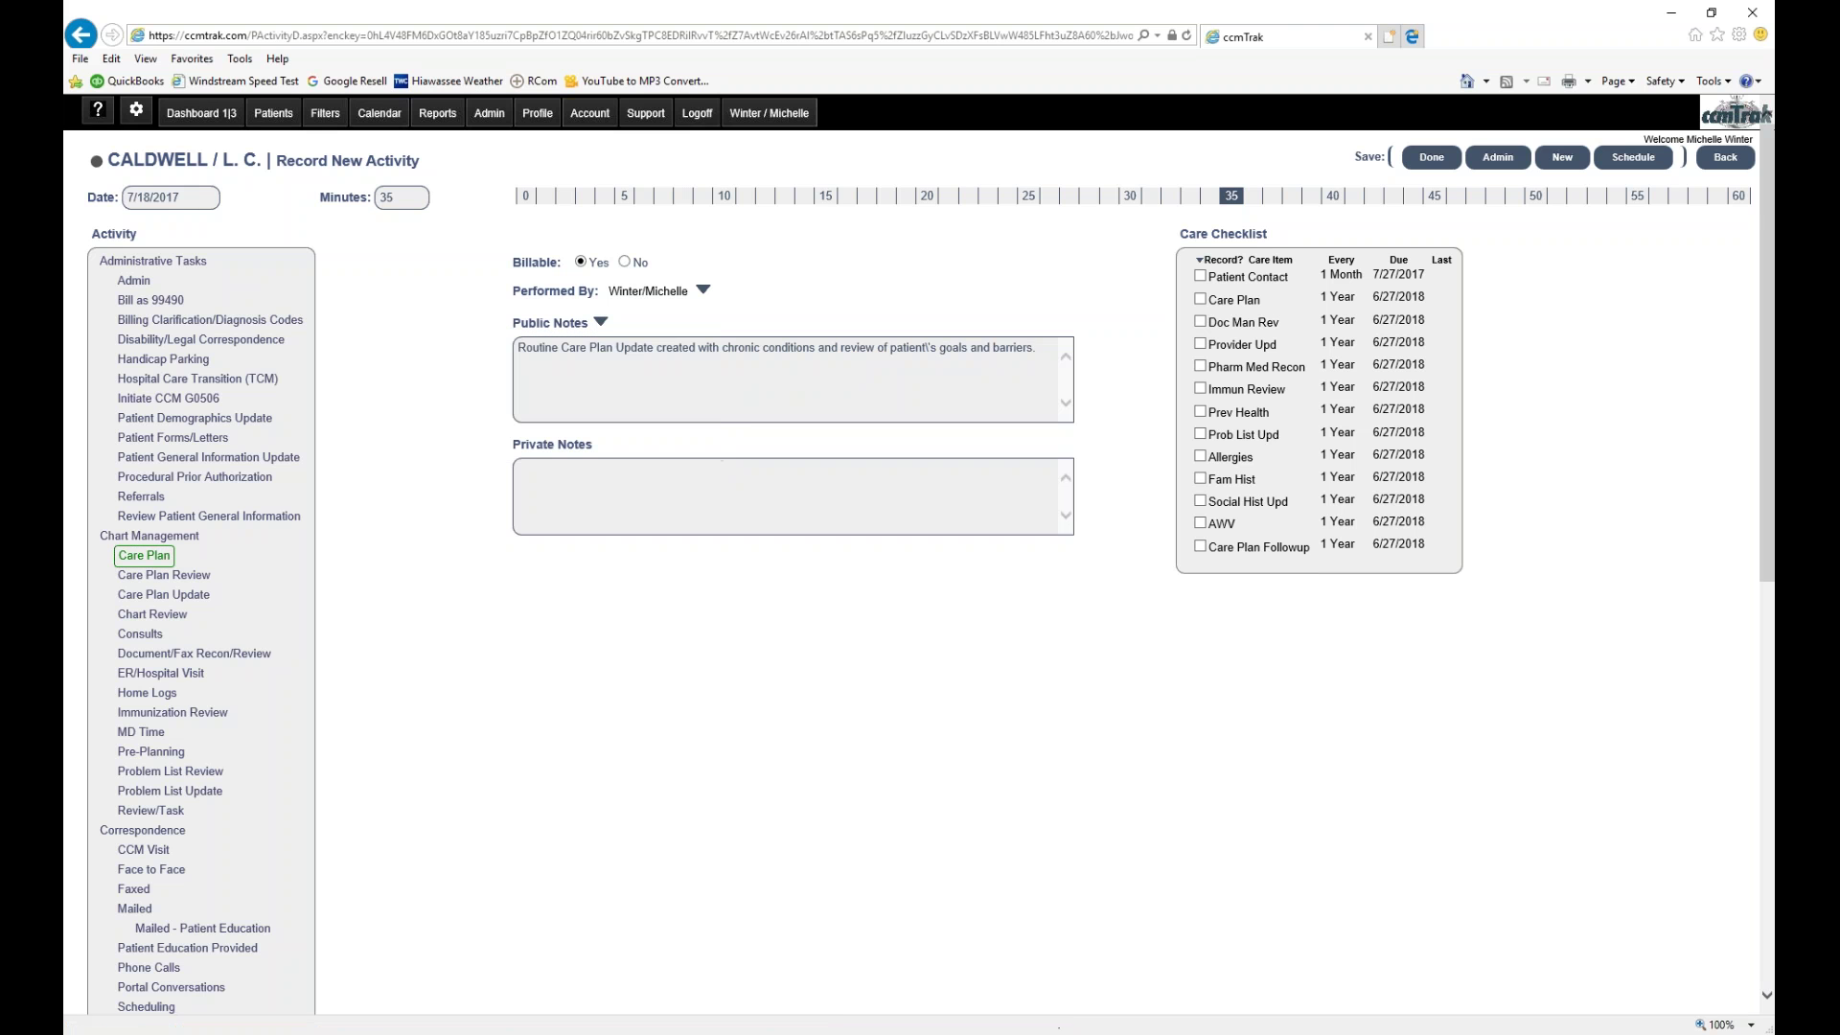
left_click(600, 323)
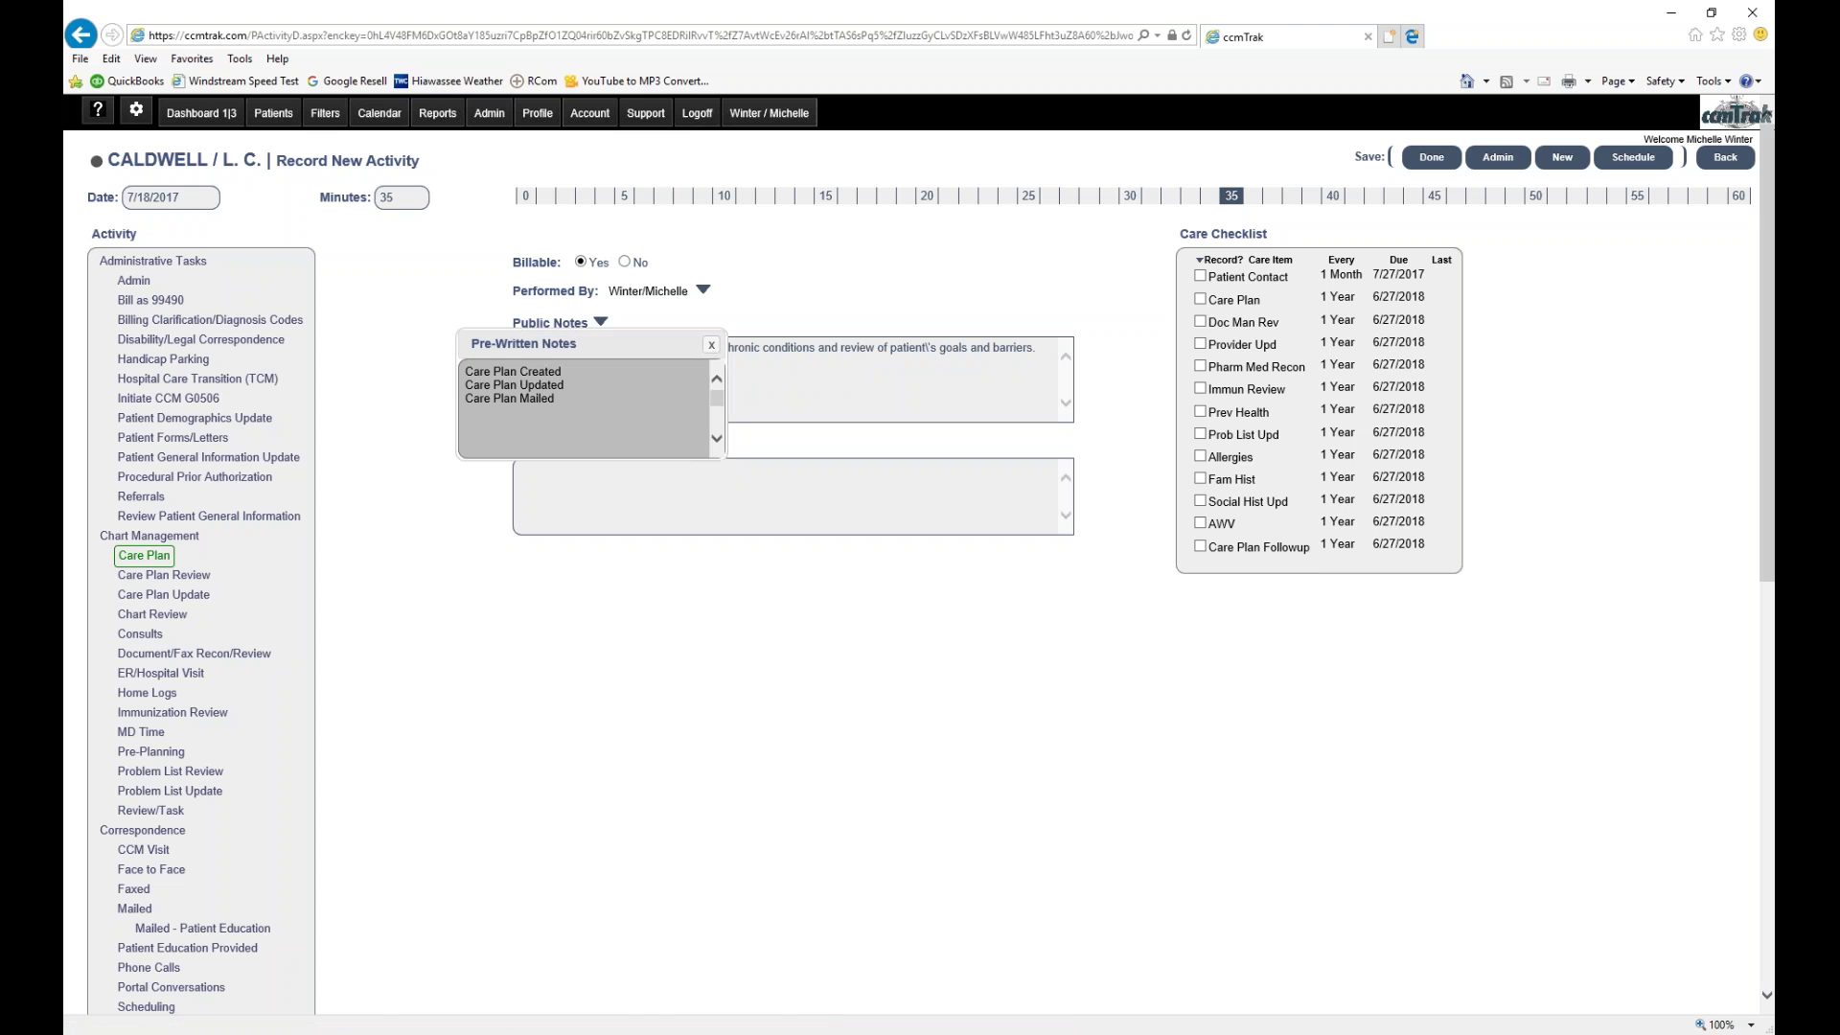
left_click(542, 398)
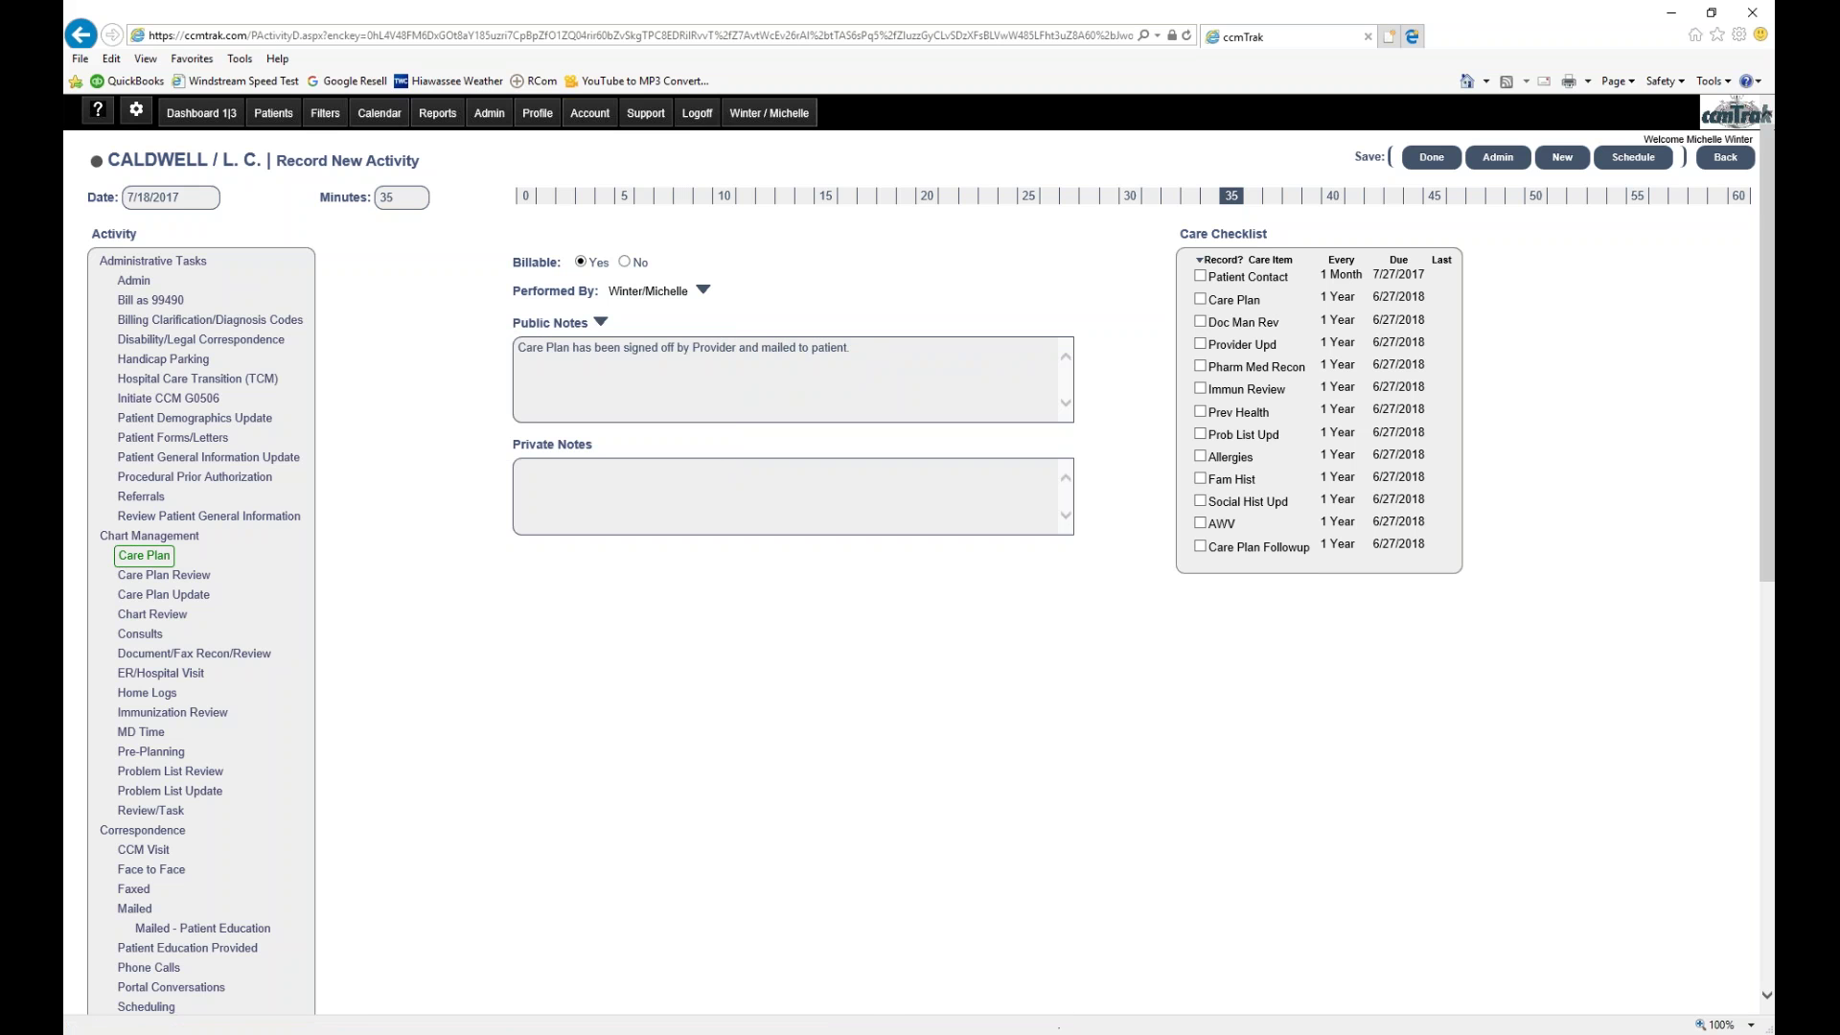
- Change the activity to Chart Review and replace its public note with "Start over from S"
left_click(171, 616)
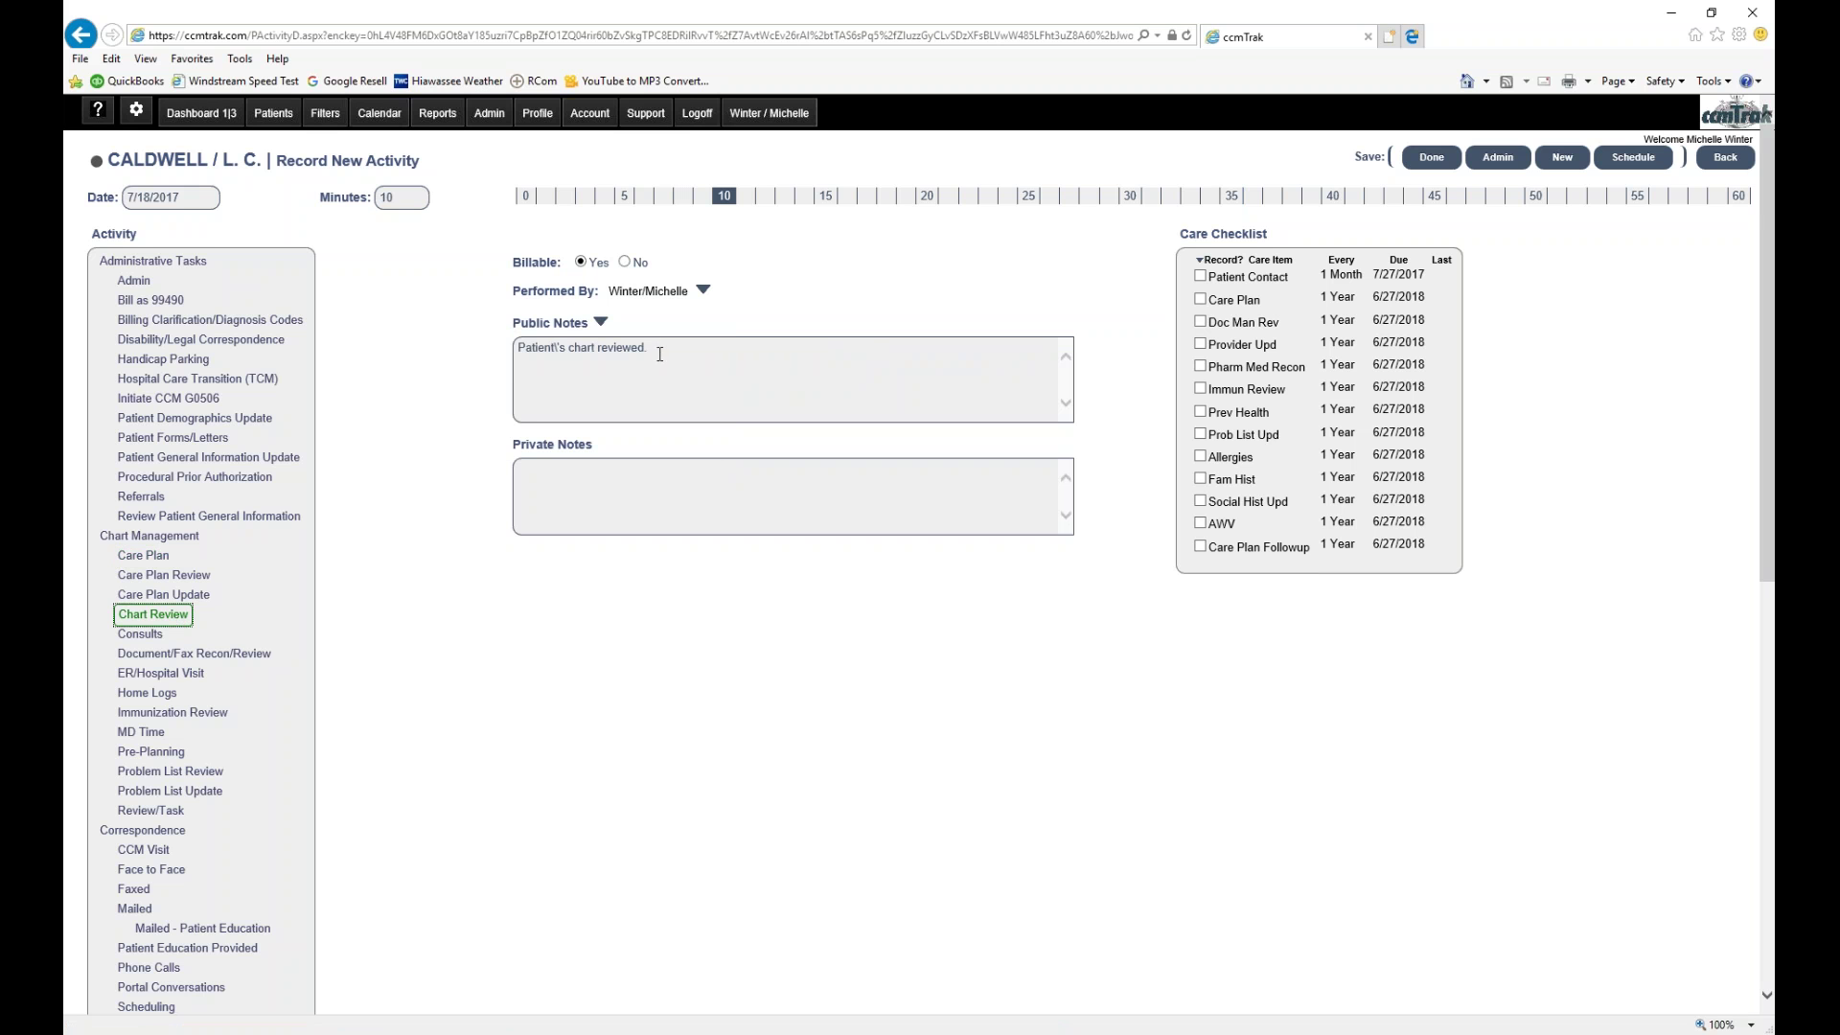
left_click_drag(660, 352, 500, 360)
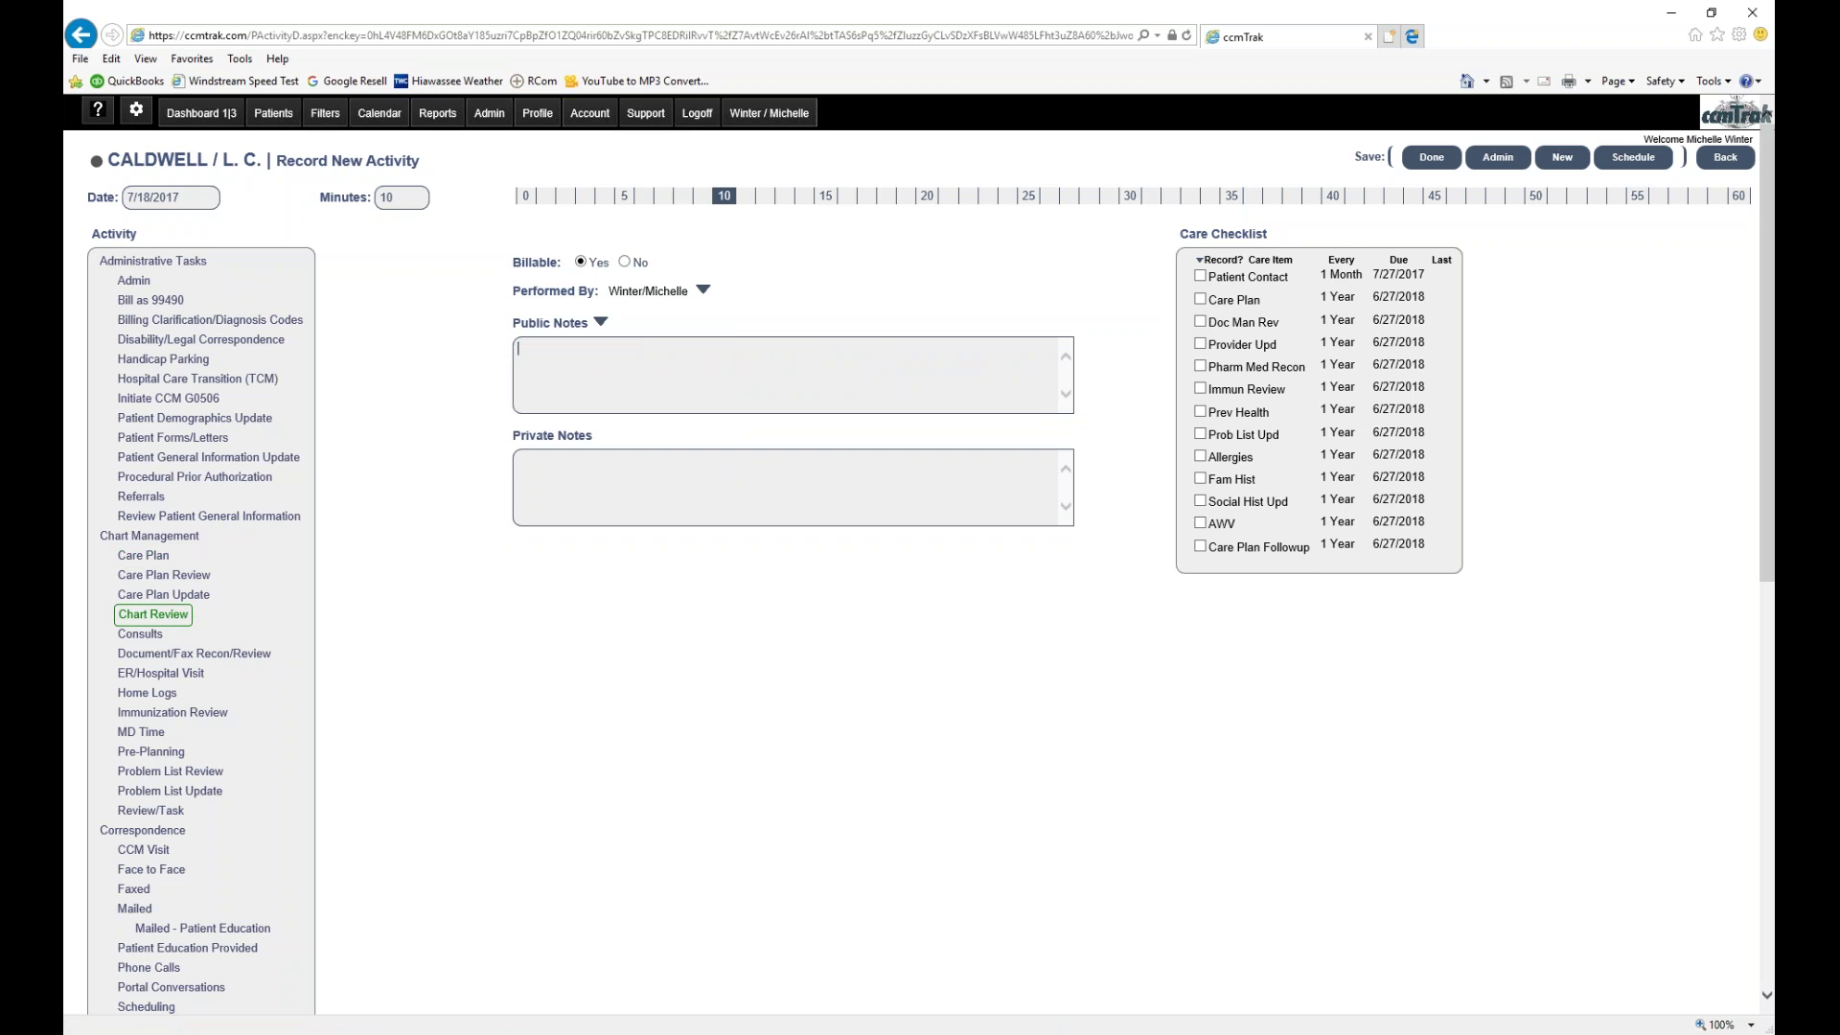
type("Start over from S")
- Insert the pre-written chart review text in the public notes and append "Add some additional notes to the end."
left_click(601, 322)
left_click(518, 378)
left_click(700, 365)
type("Add some additional notes to then")
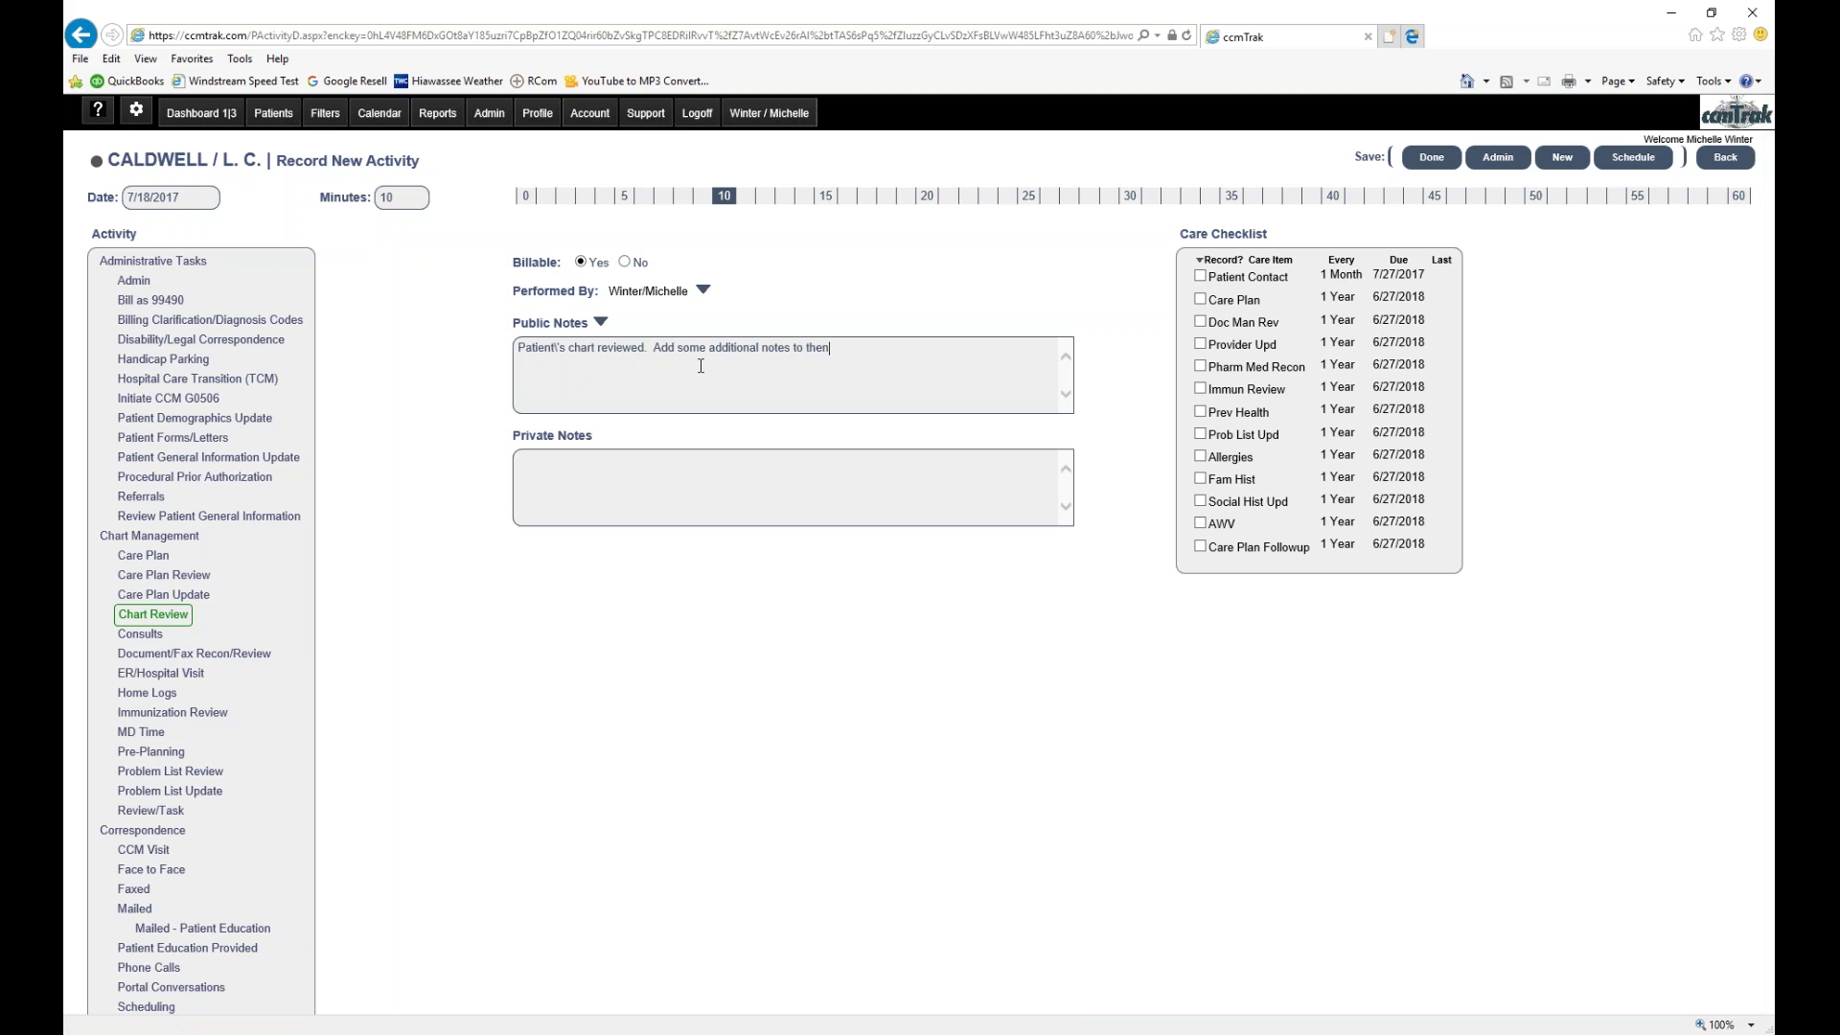
key("BackSpace")
type("end.")
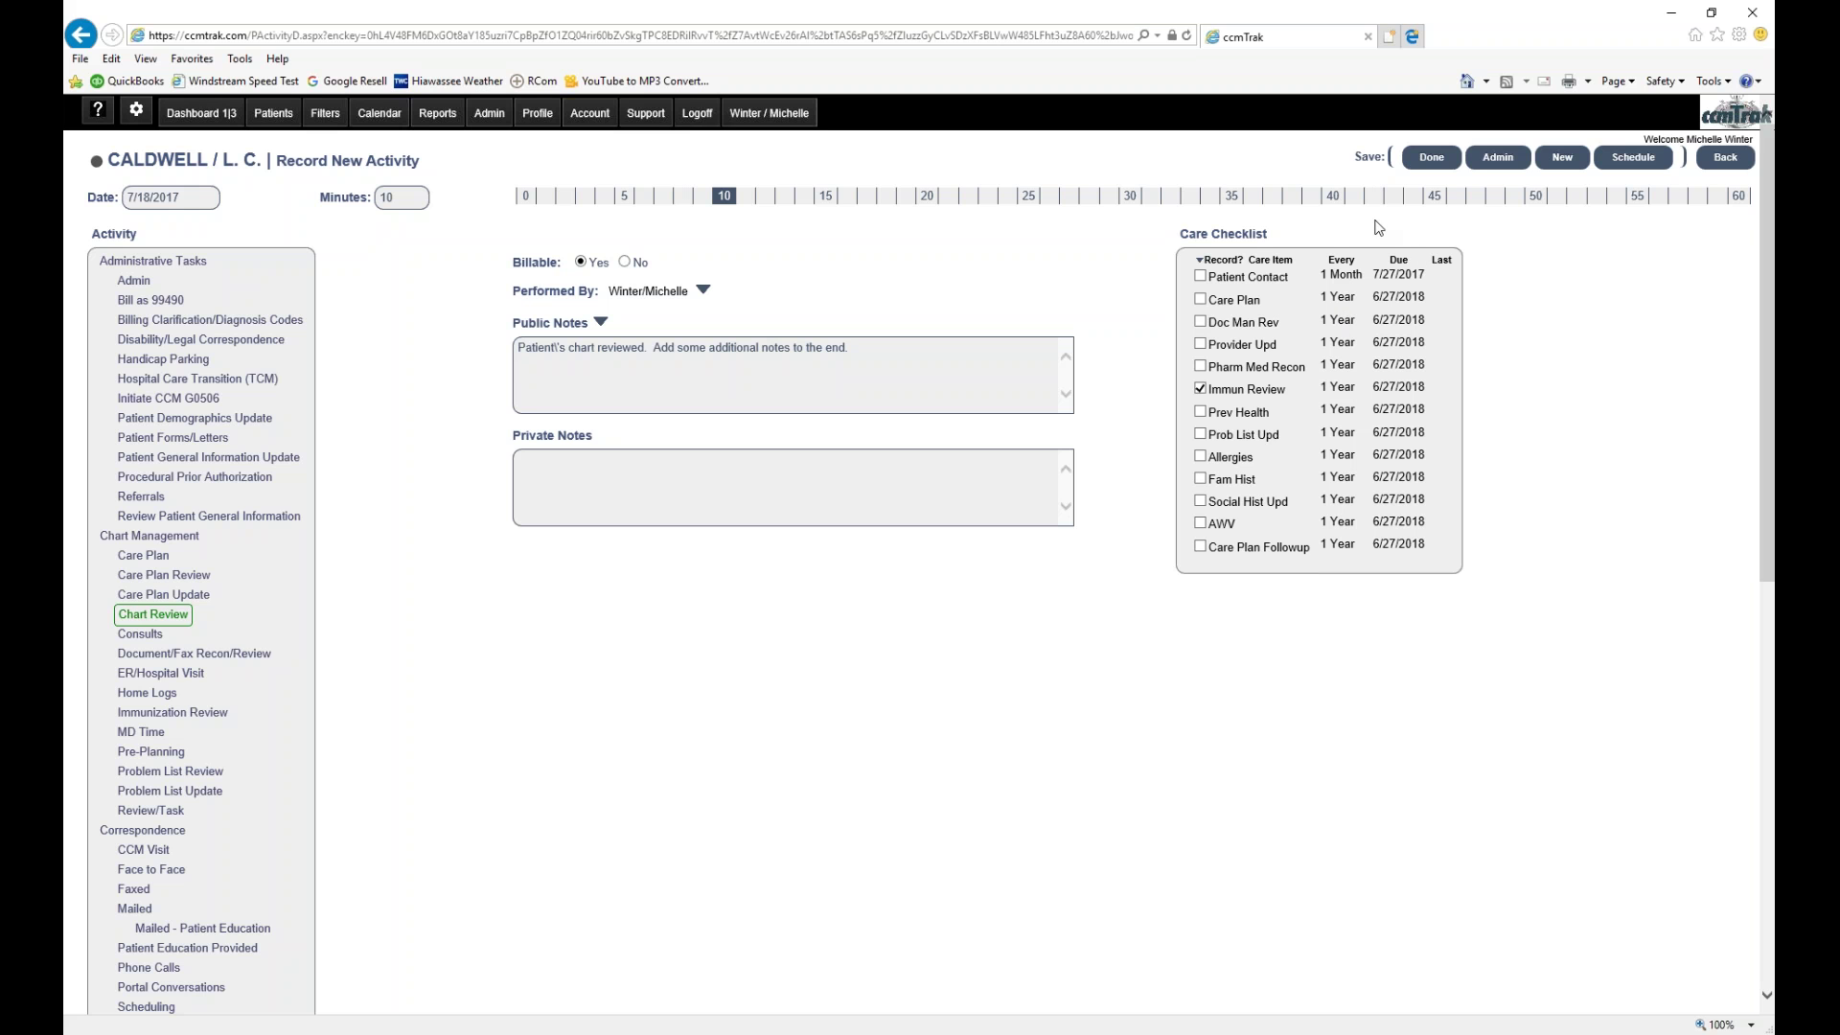
- Save the completed chart review activity and return to the patient list
left_click(1430, 162)
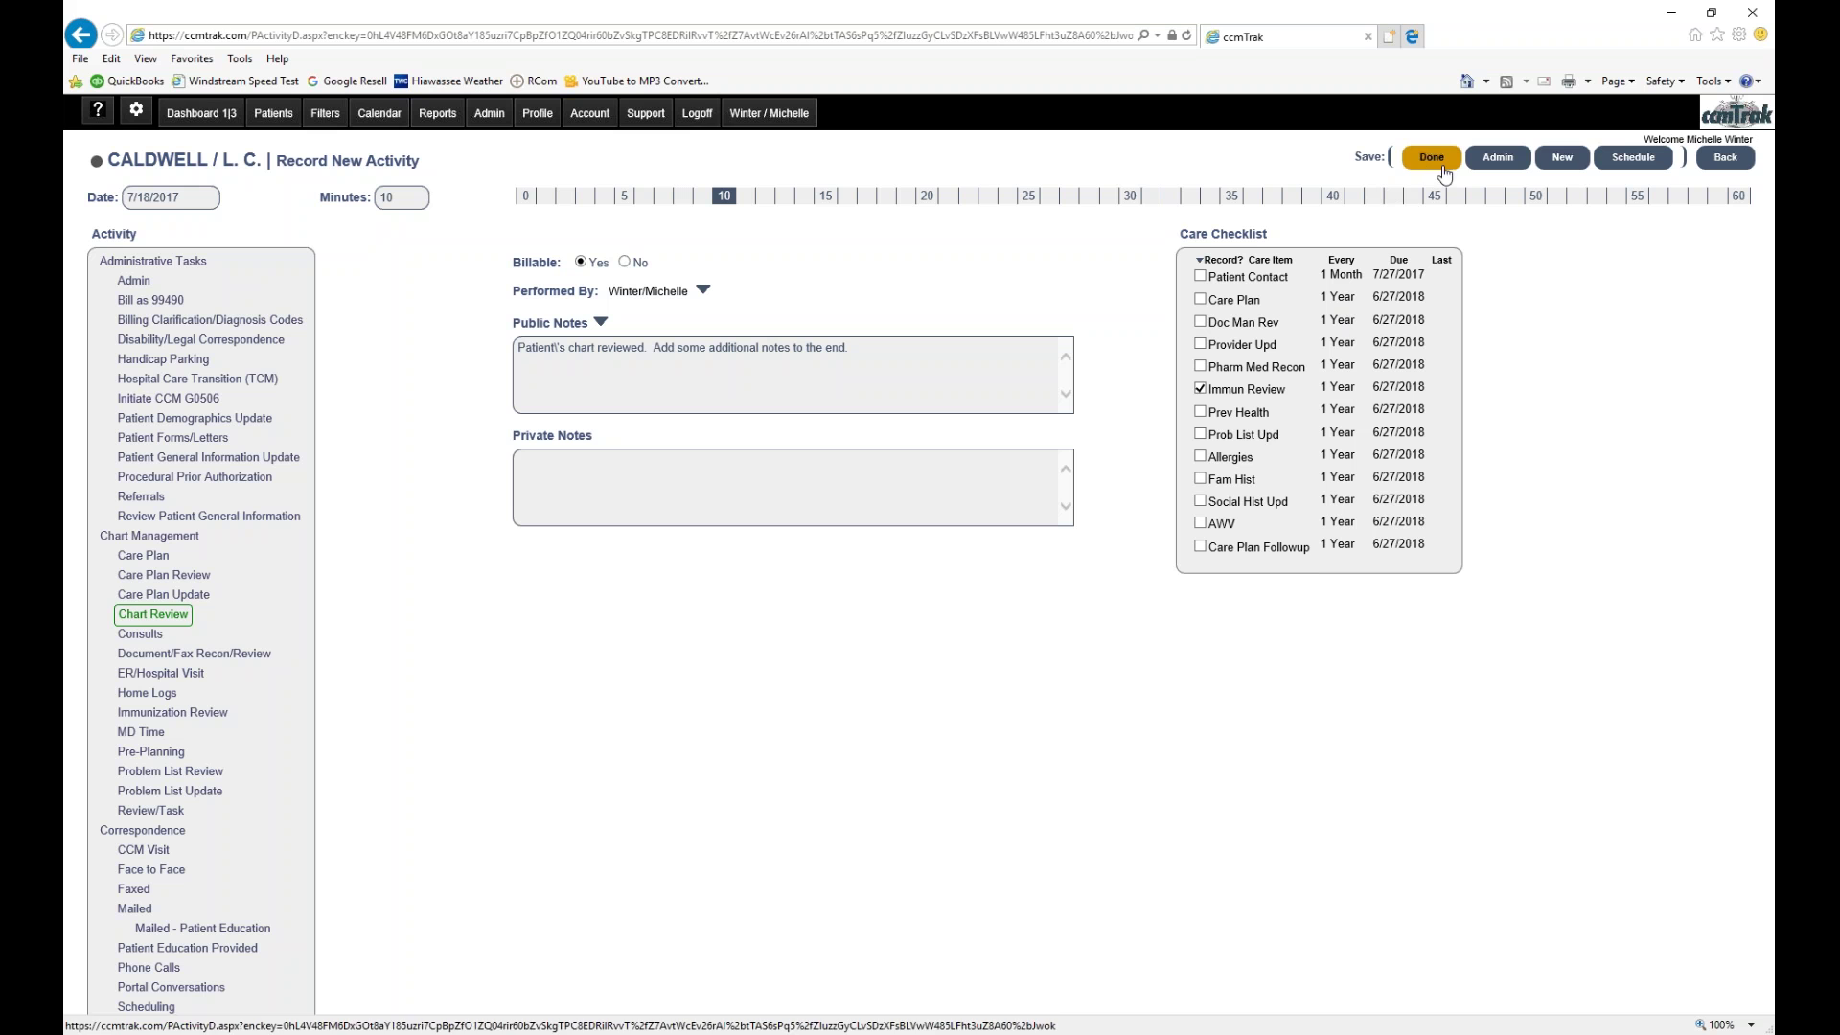
left_click(1562, 163)
left_click(1562, 161)
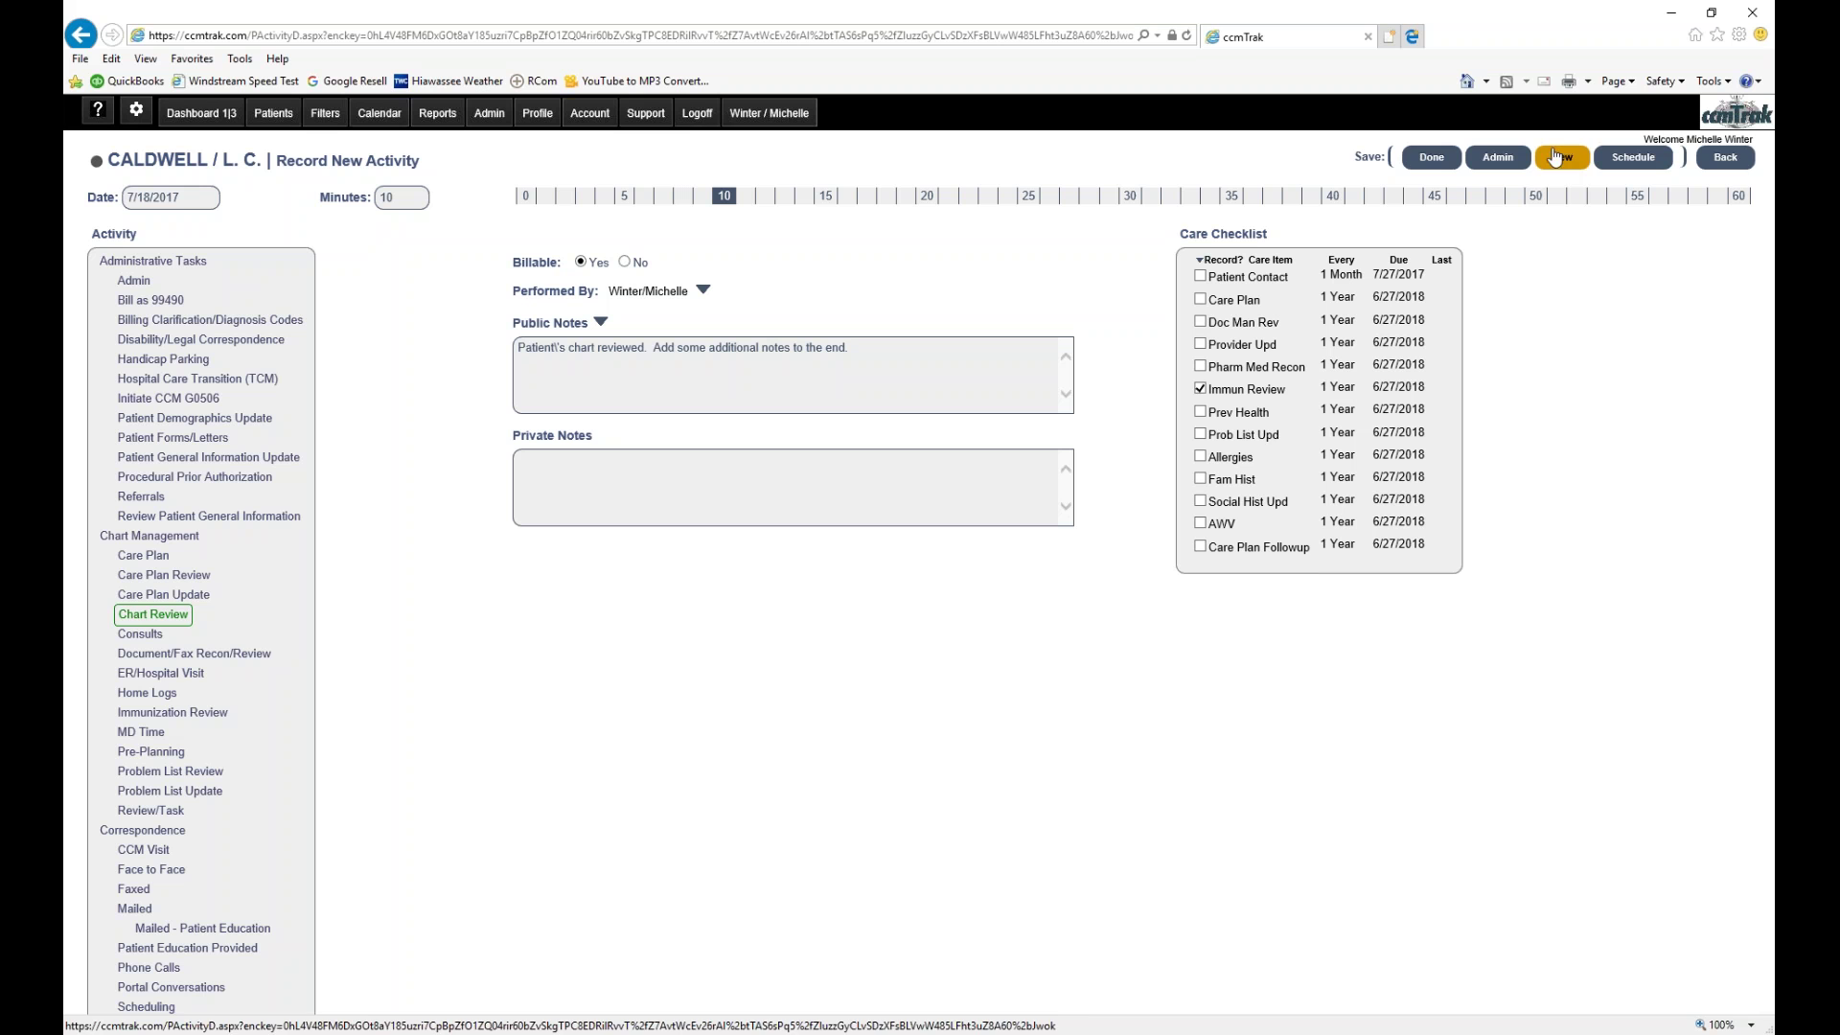
left_click(1428, 159)
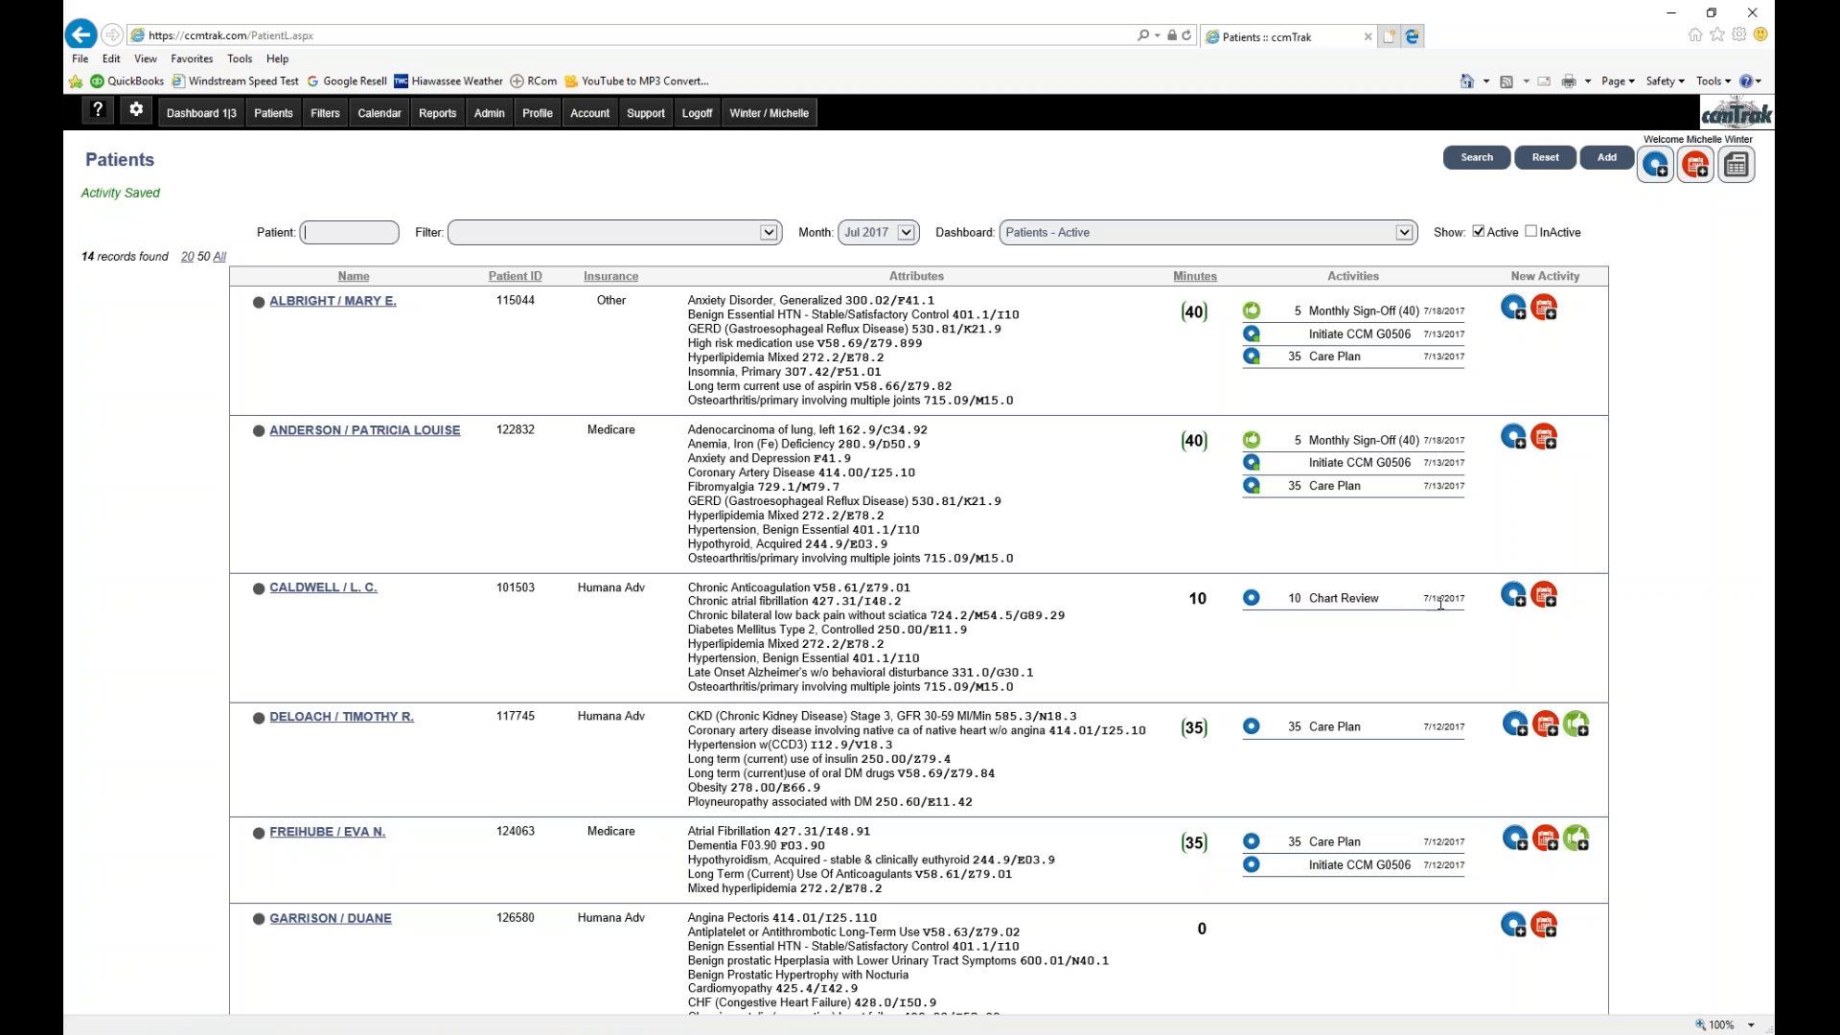
- Reopen the third patient's saved Chart Review activity, set its duration to 15 minutes and save it
left_click(1251, 602)
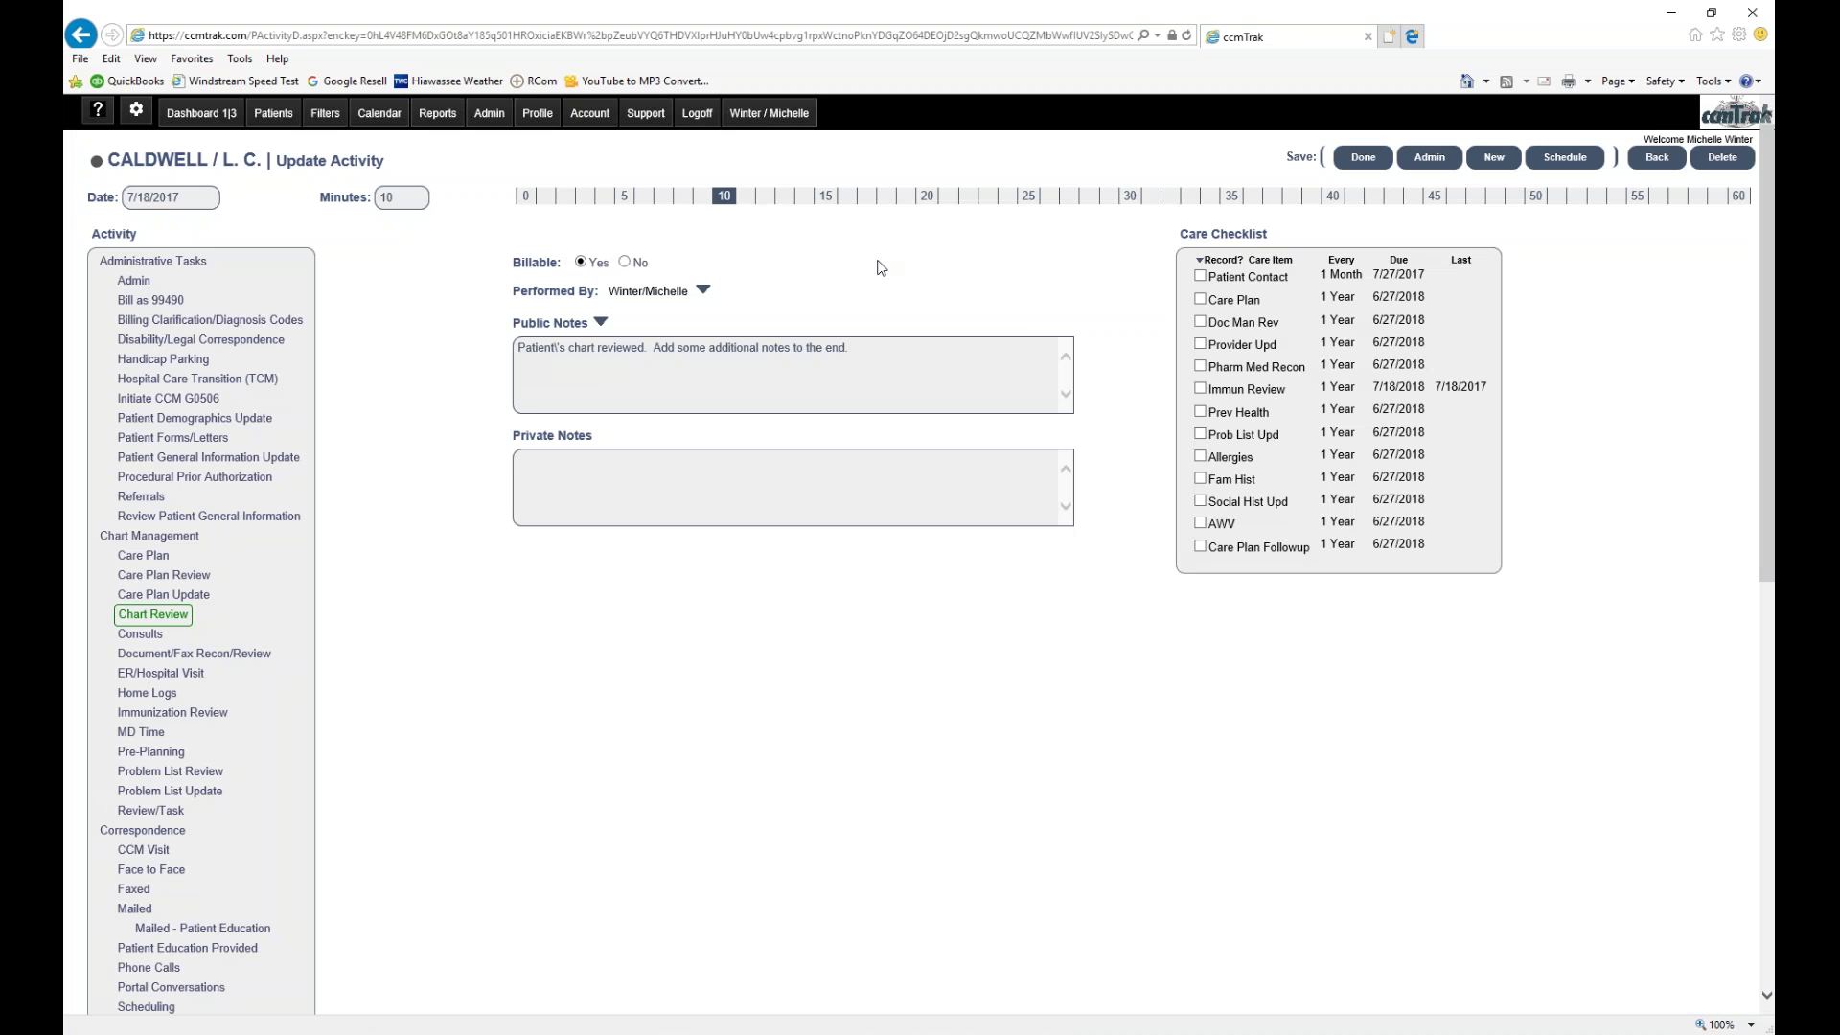
left_click(826, 197)
left_click(1361, 161)
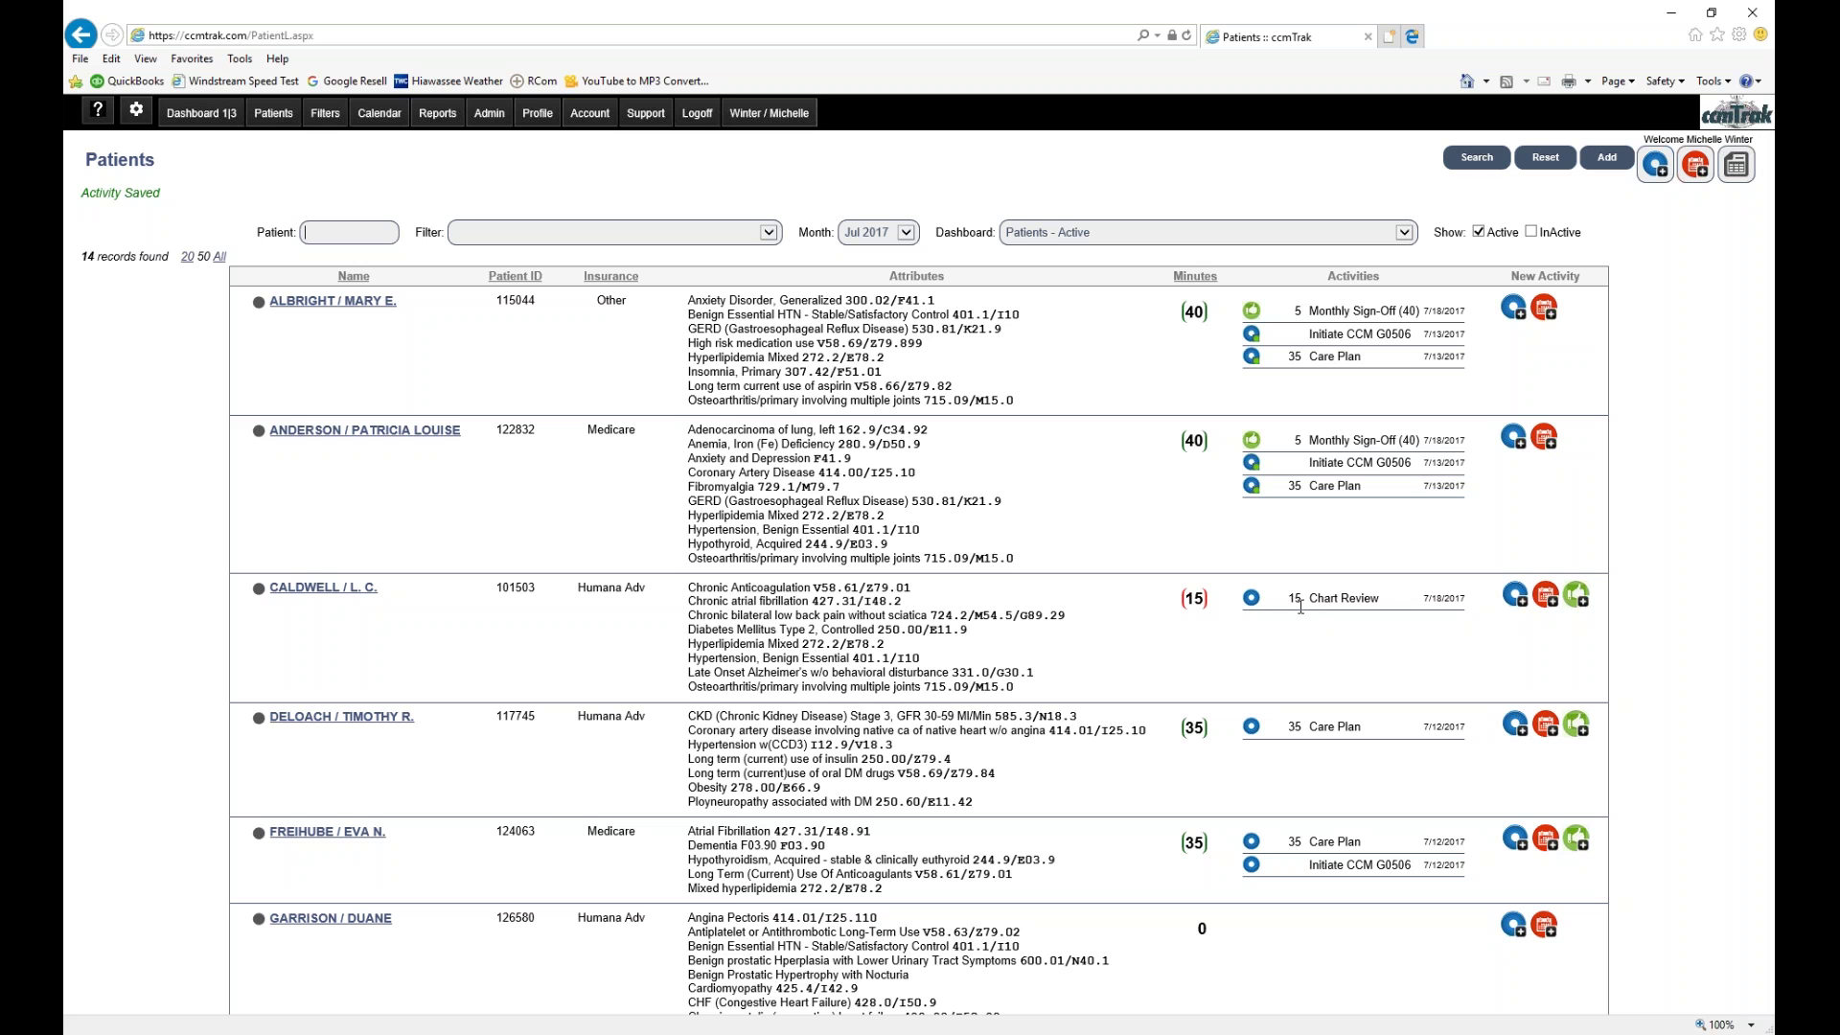
- Start a scheduled Phone Calls activity for the third patient, dated 07/25/2017 at 12:00 pm
left_click(1544, 596)
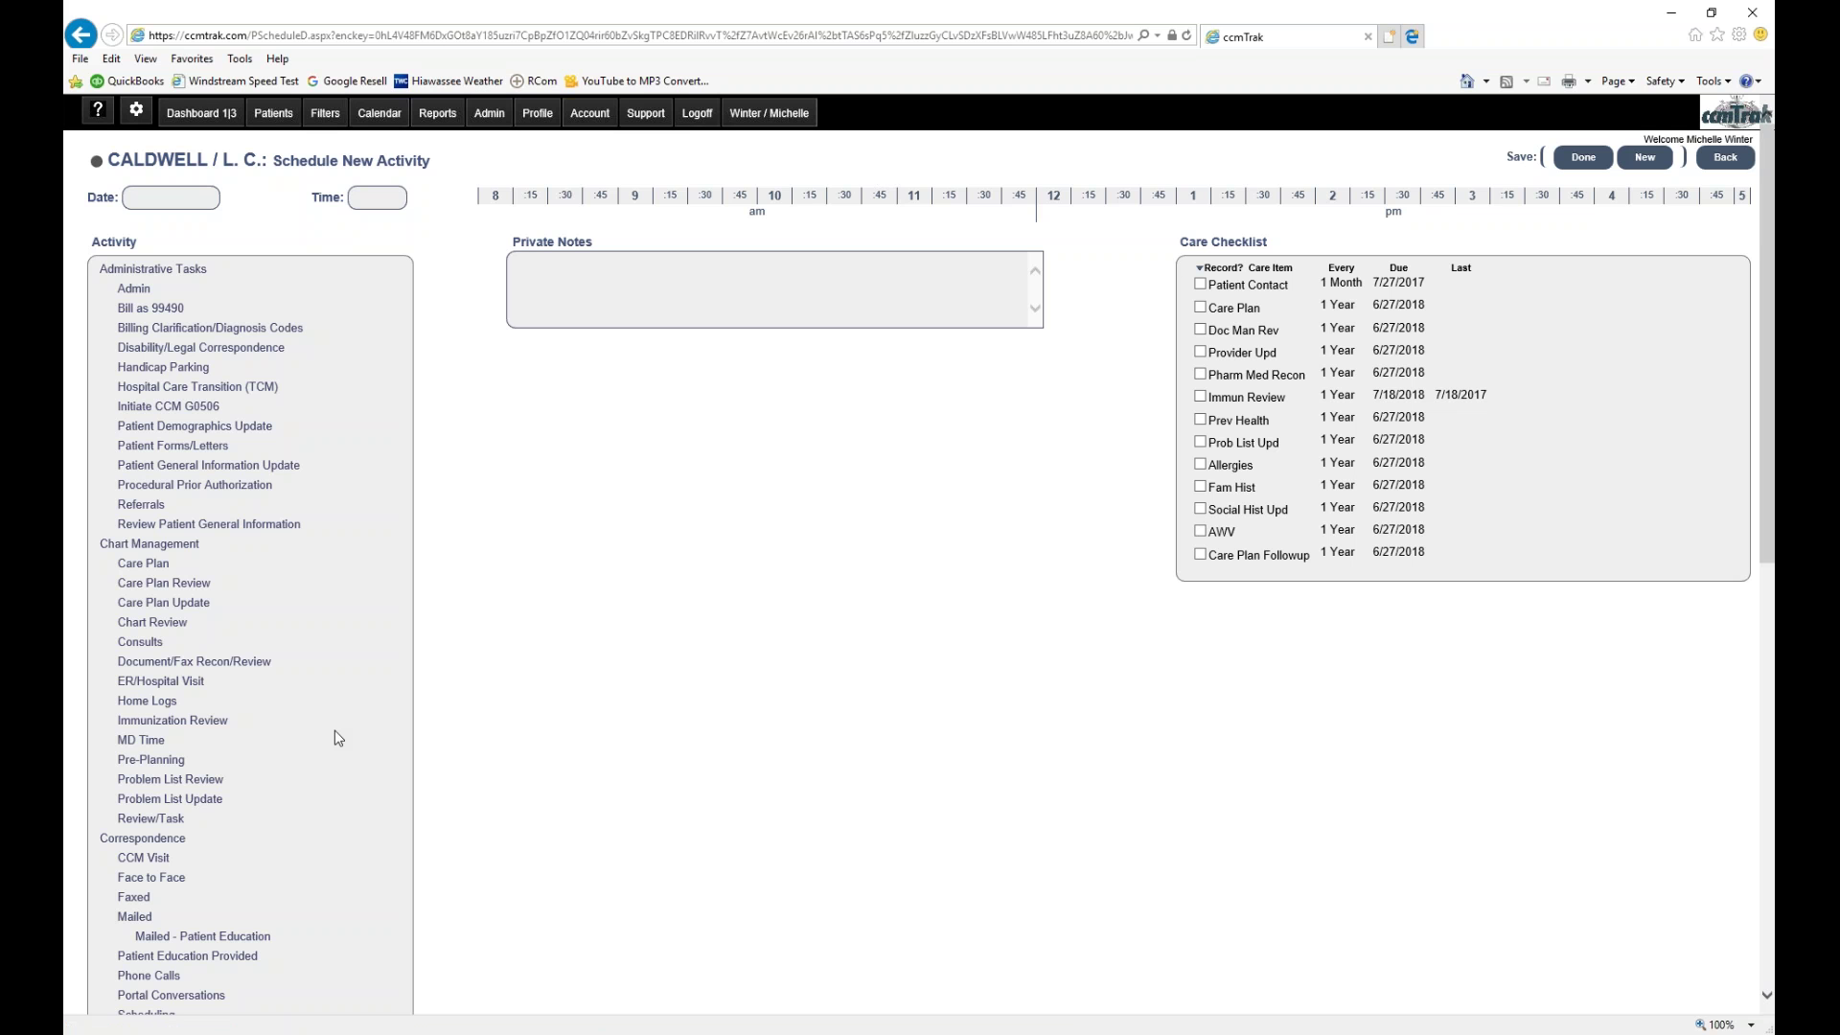
scroll(335, 730, "down", 3)
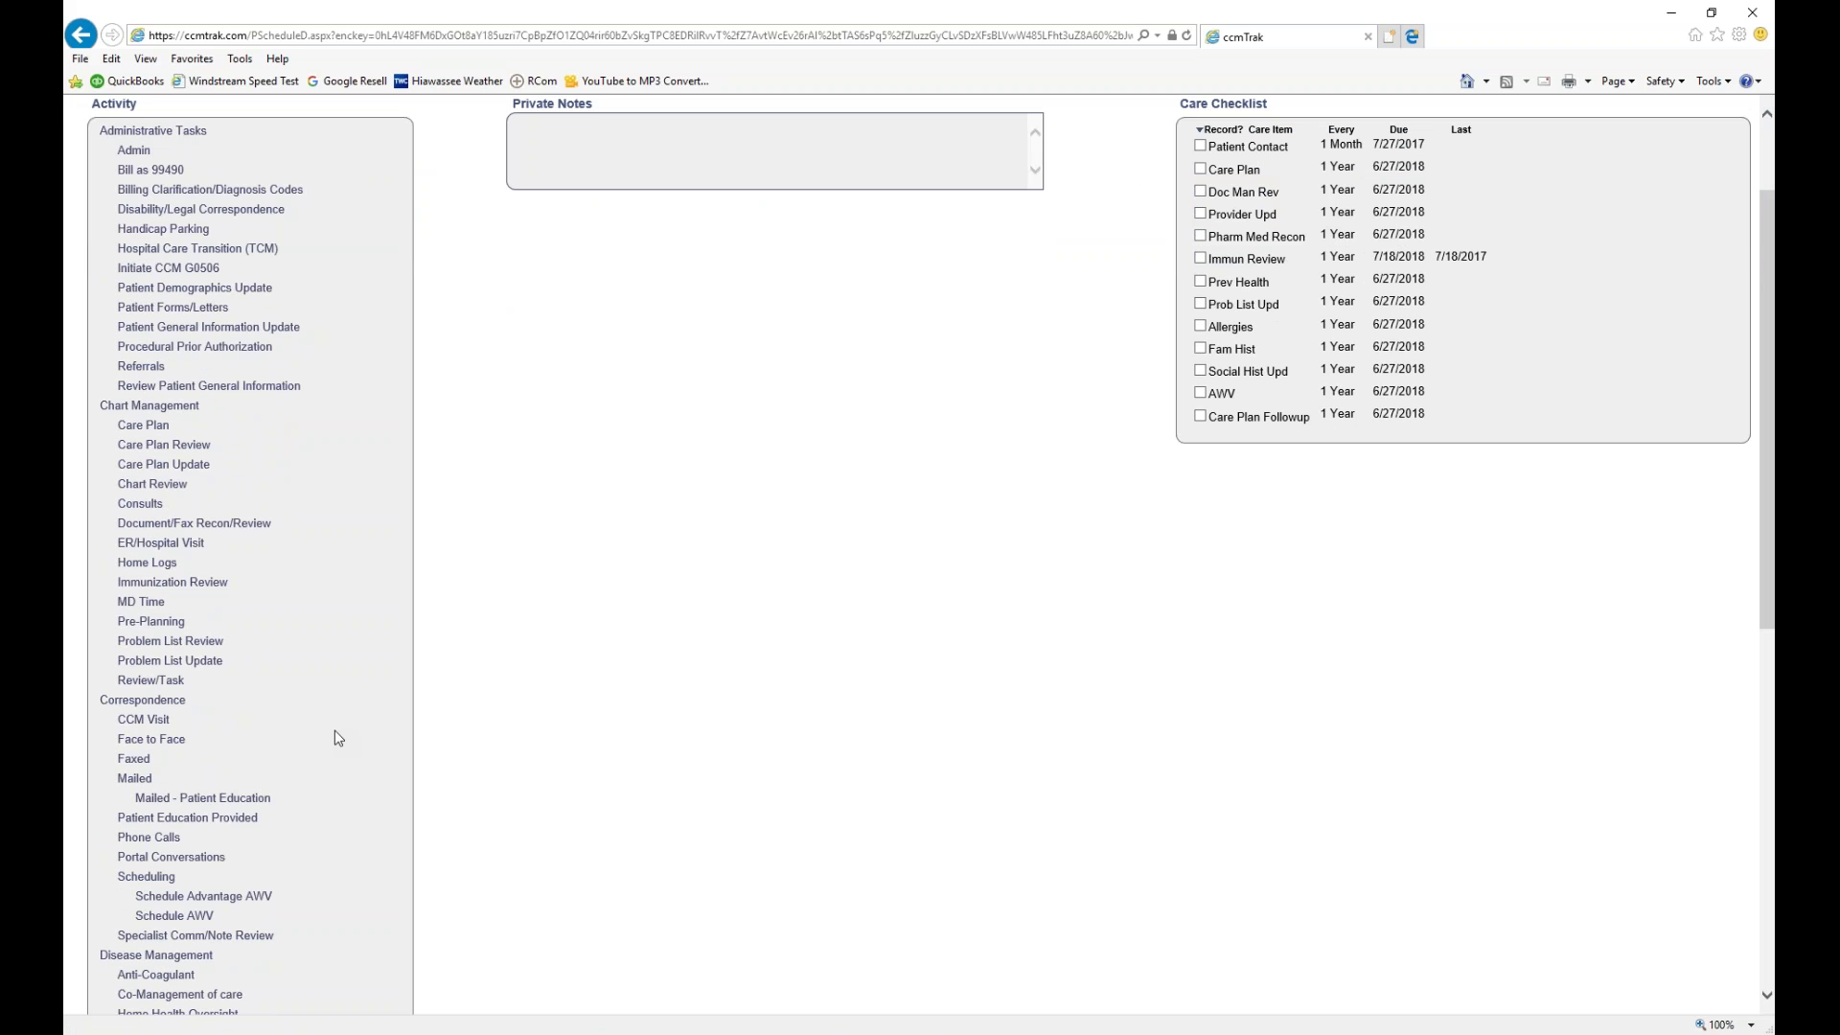
left_click(164, 843)
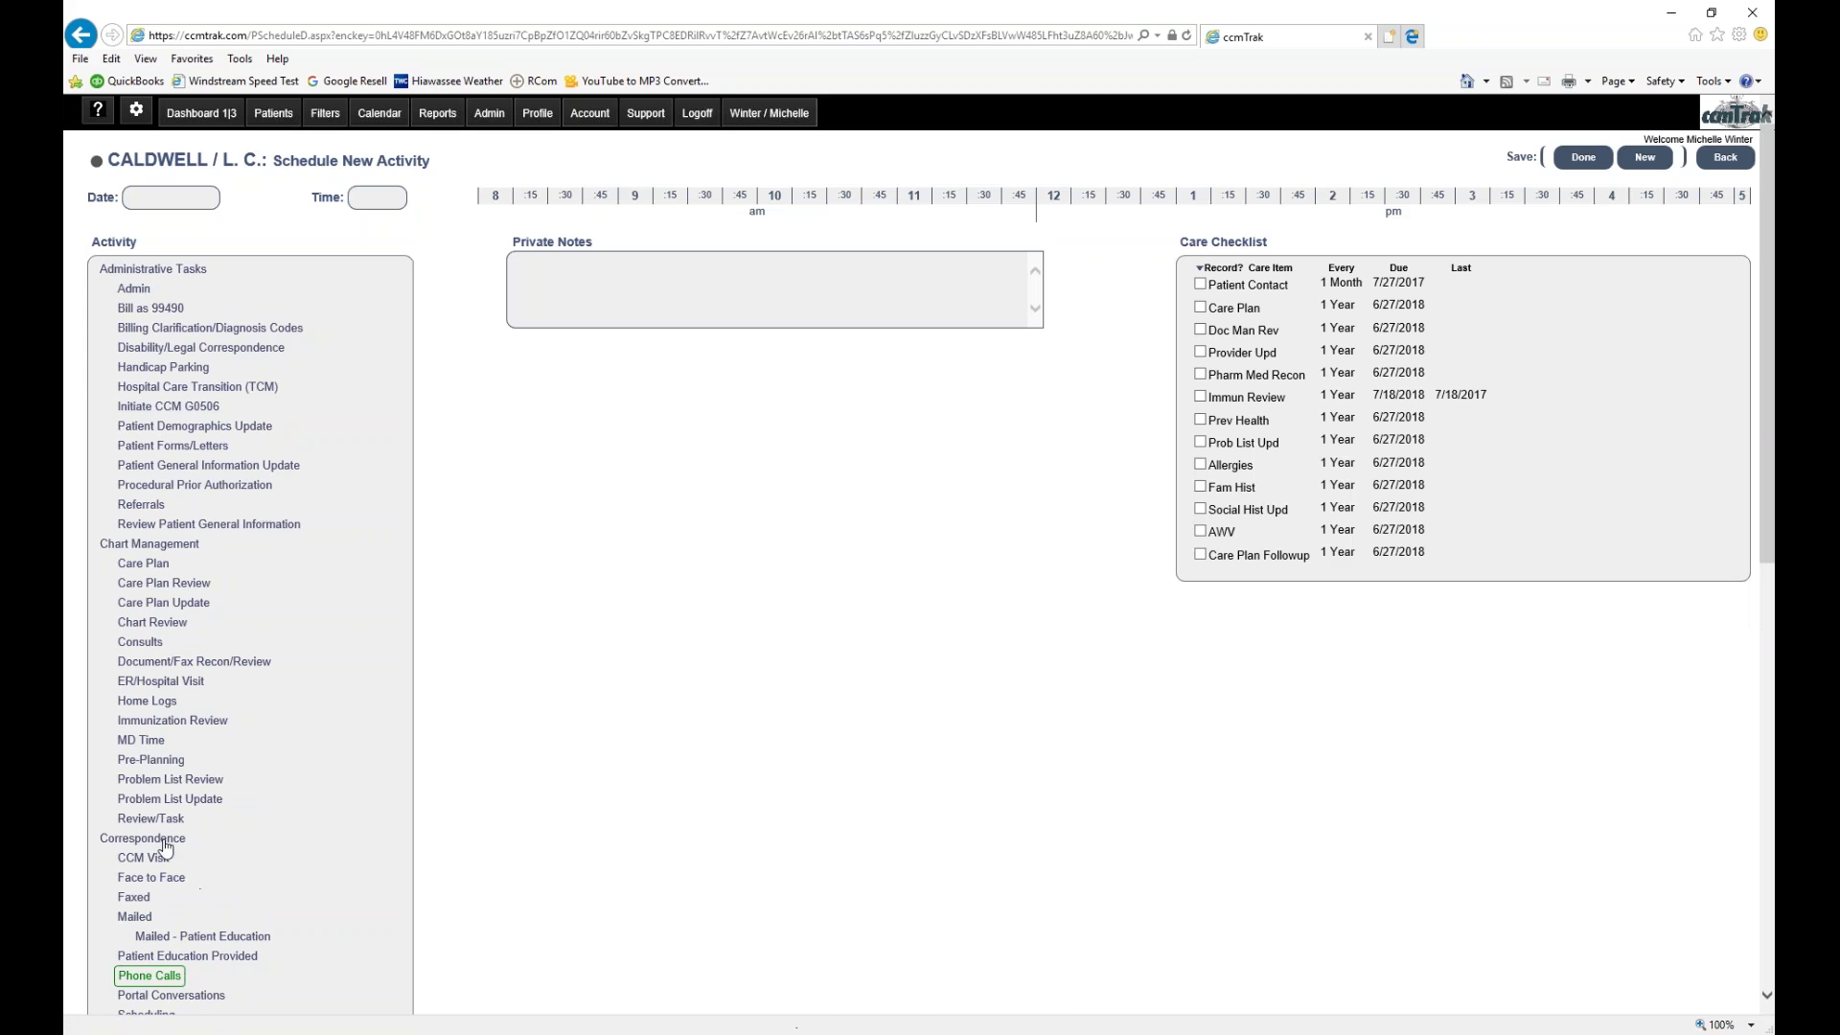
left_click(160, 198)
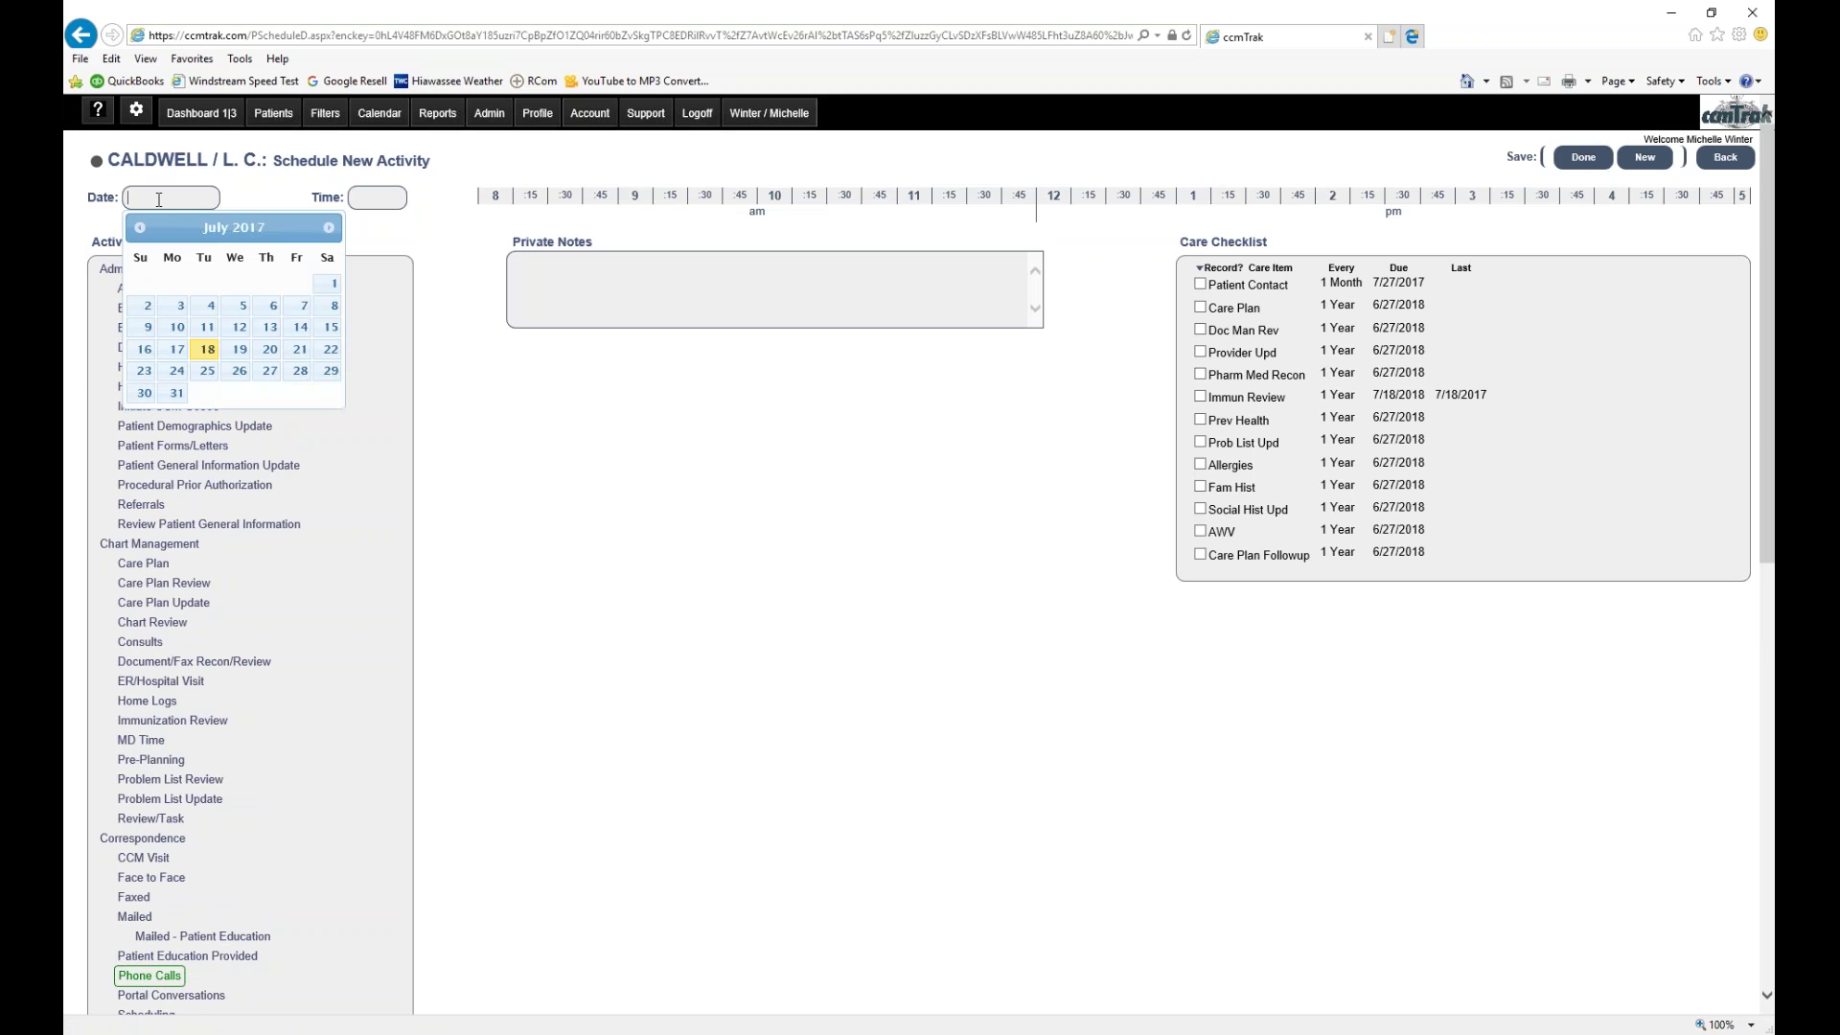
left_click(208, 372)
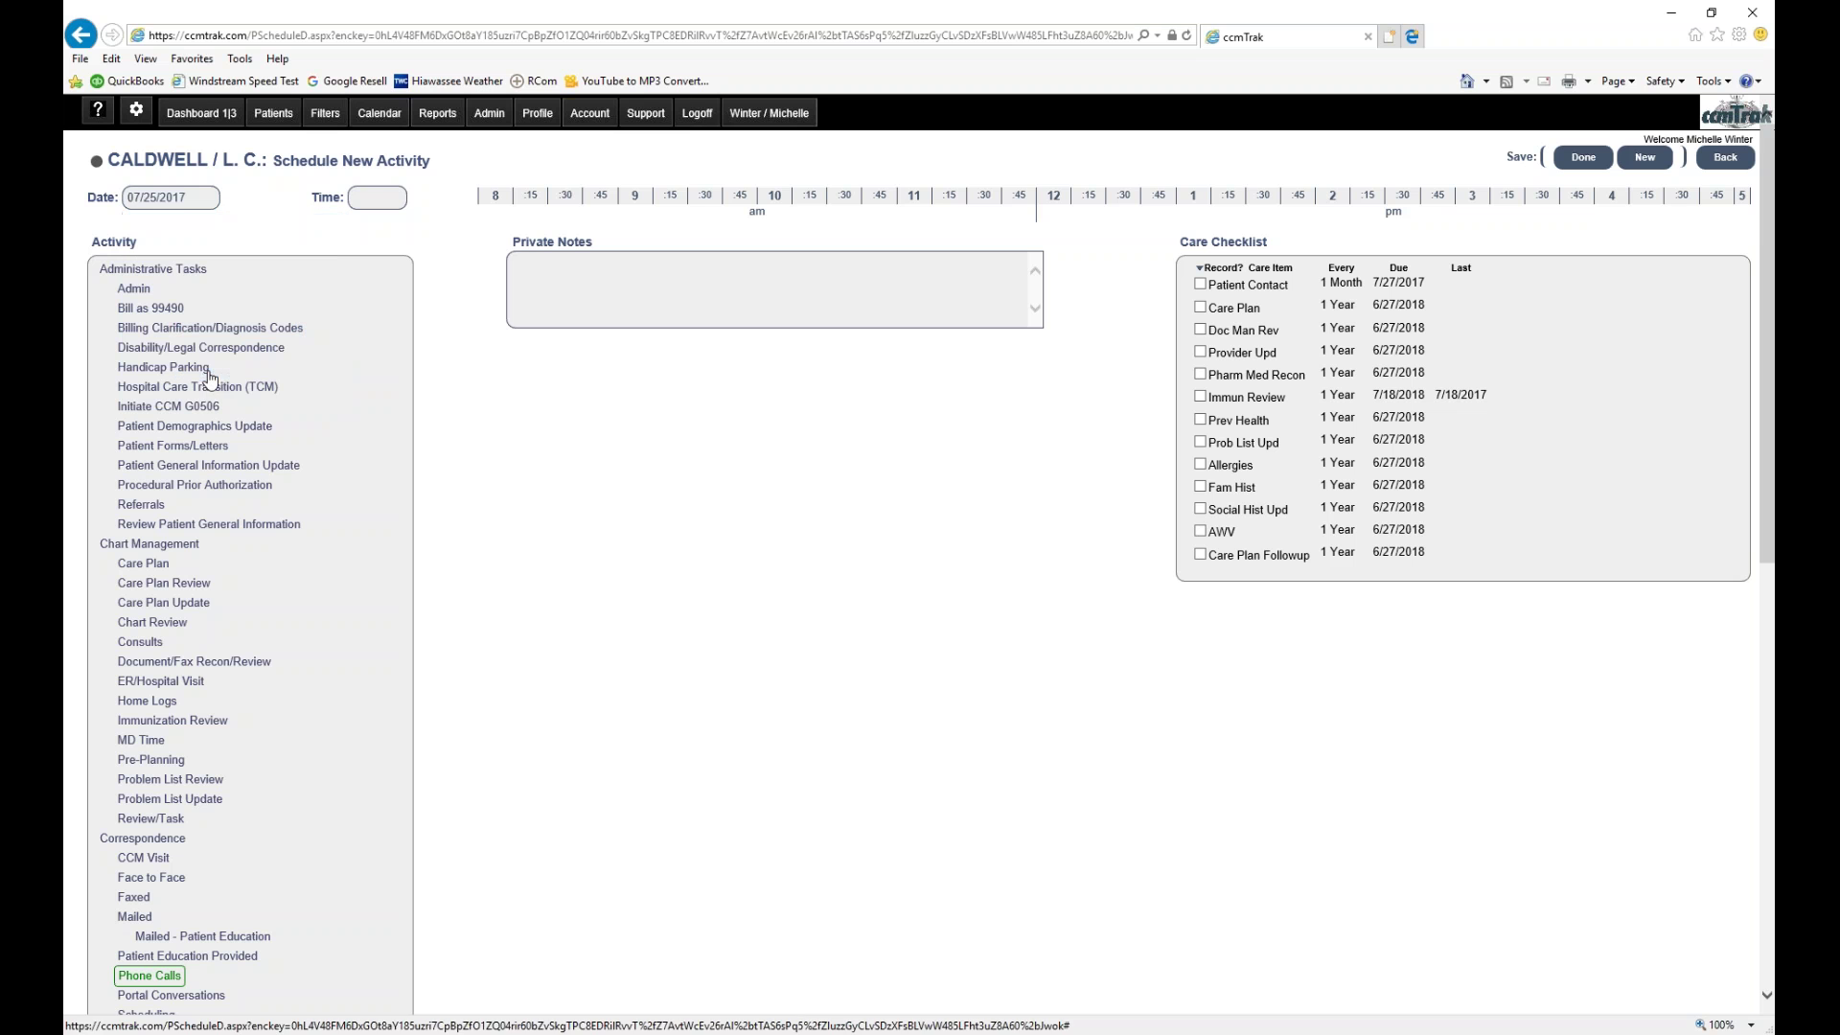
left_click(371, 200)
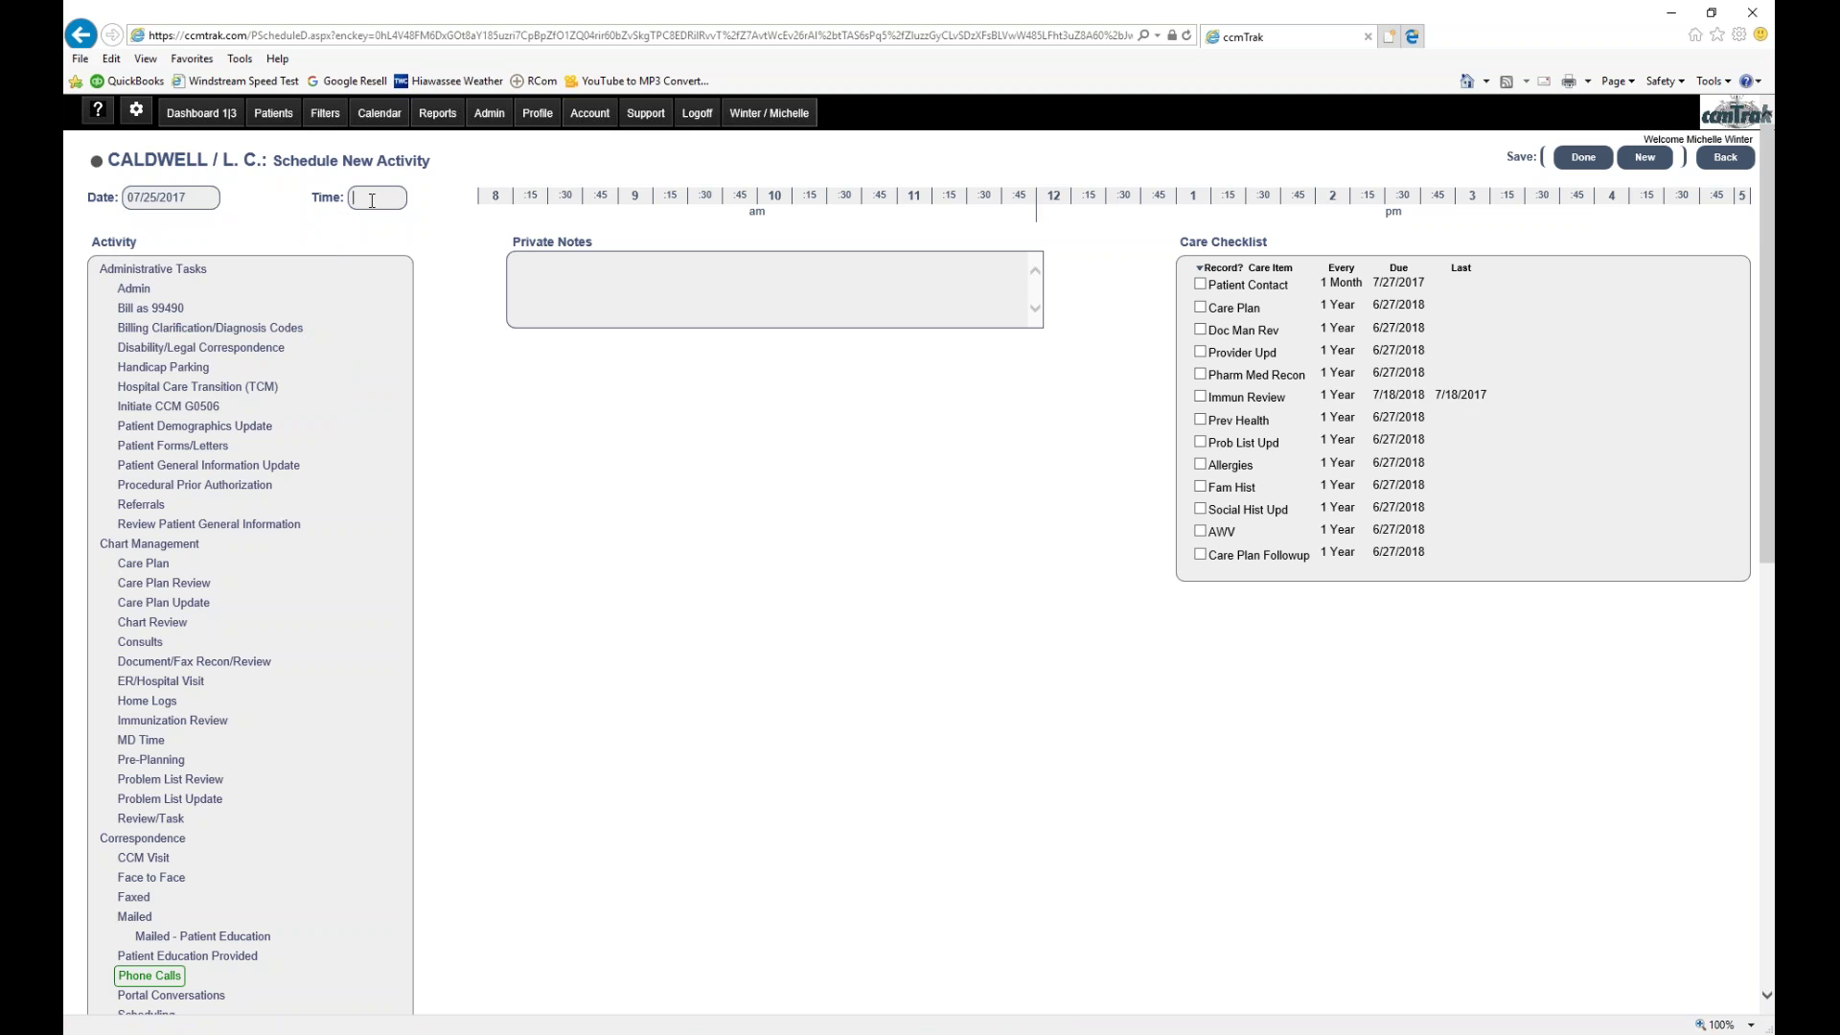
type("12:00 pm")
- Enter the private note "Need to call and ask about their Diabetes supplies." and save the 12:00 pm scheduled activity
type("Need to ca")
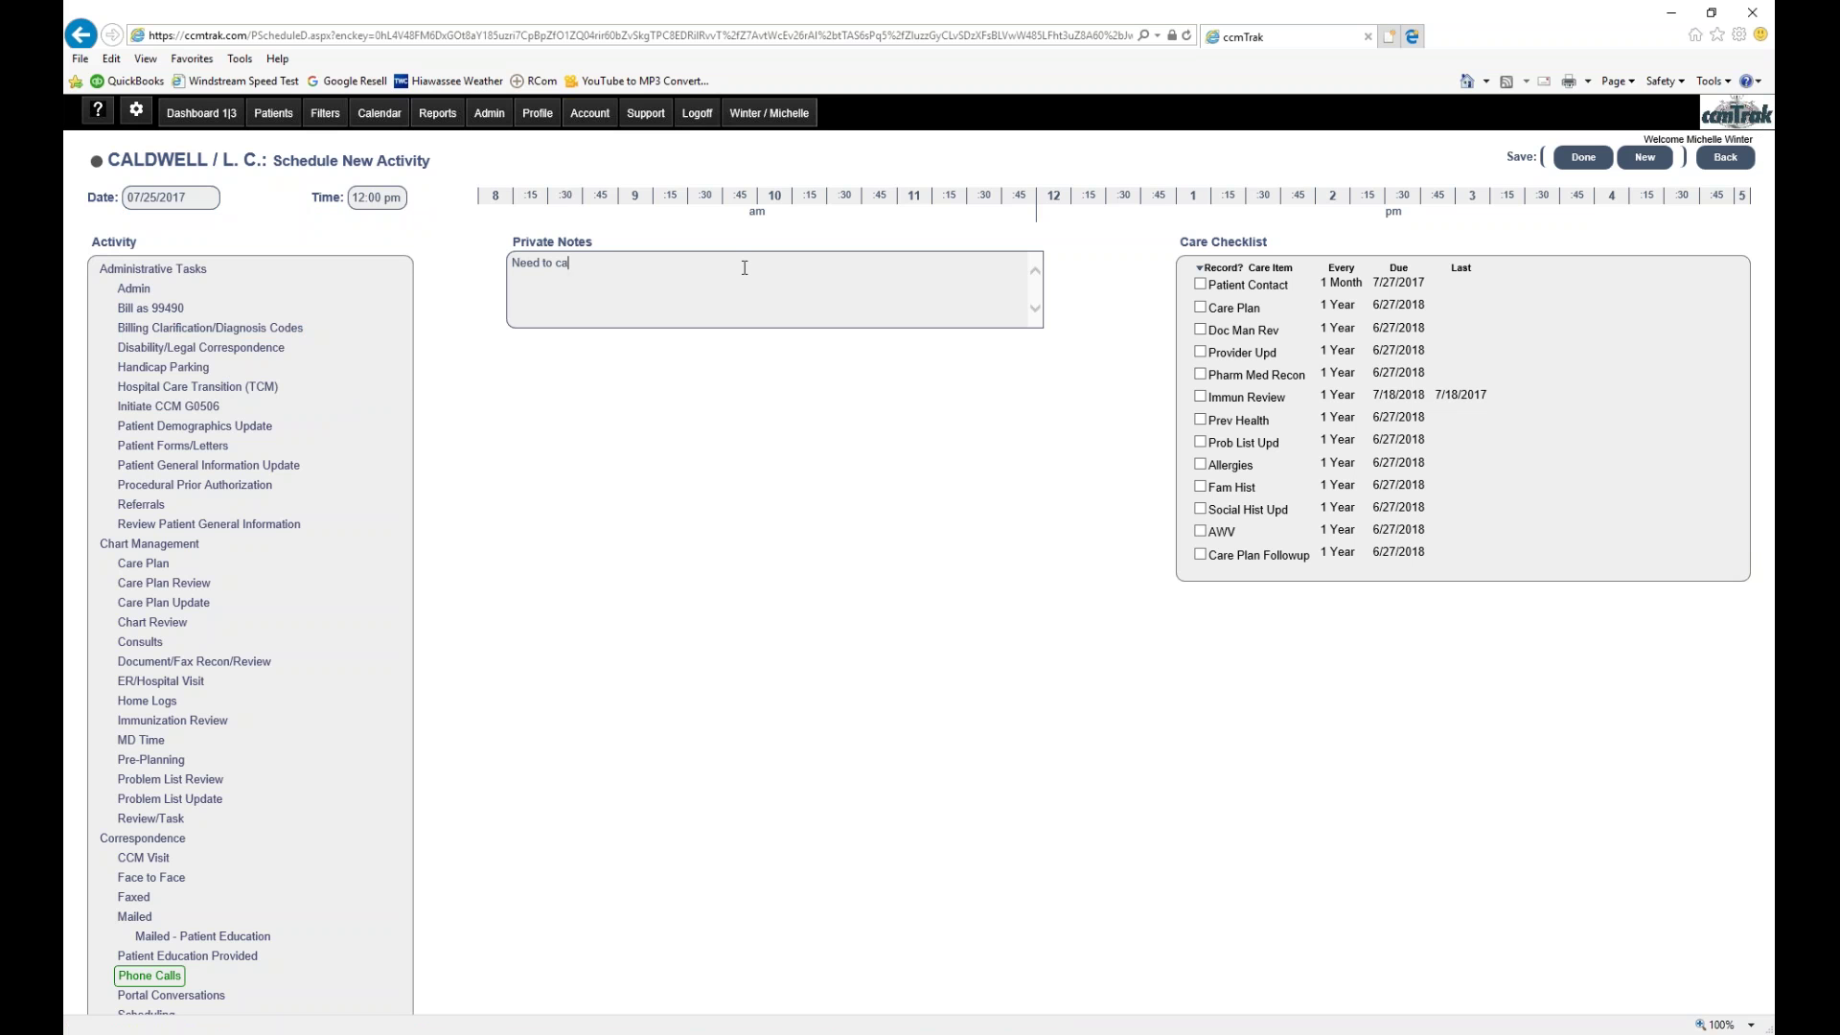
type("ll and ask about their Diabetes supplies.")
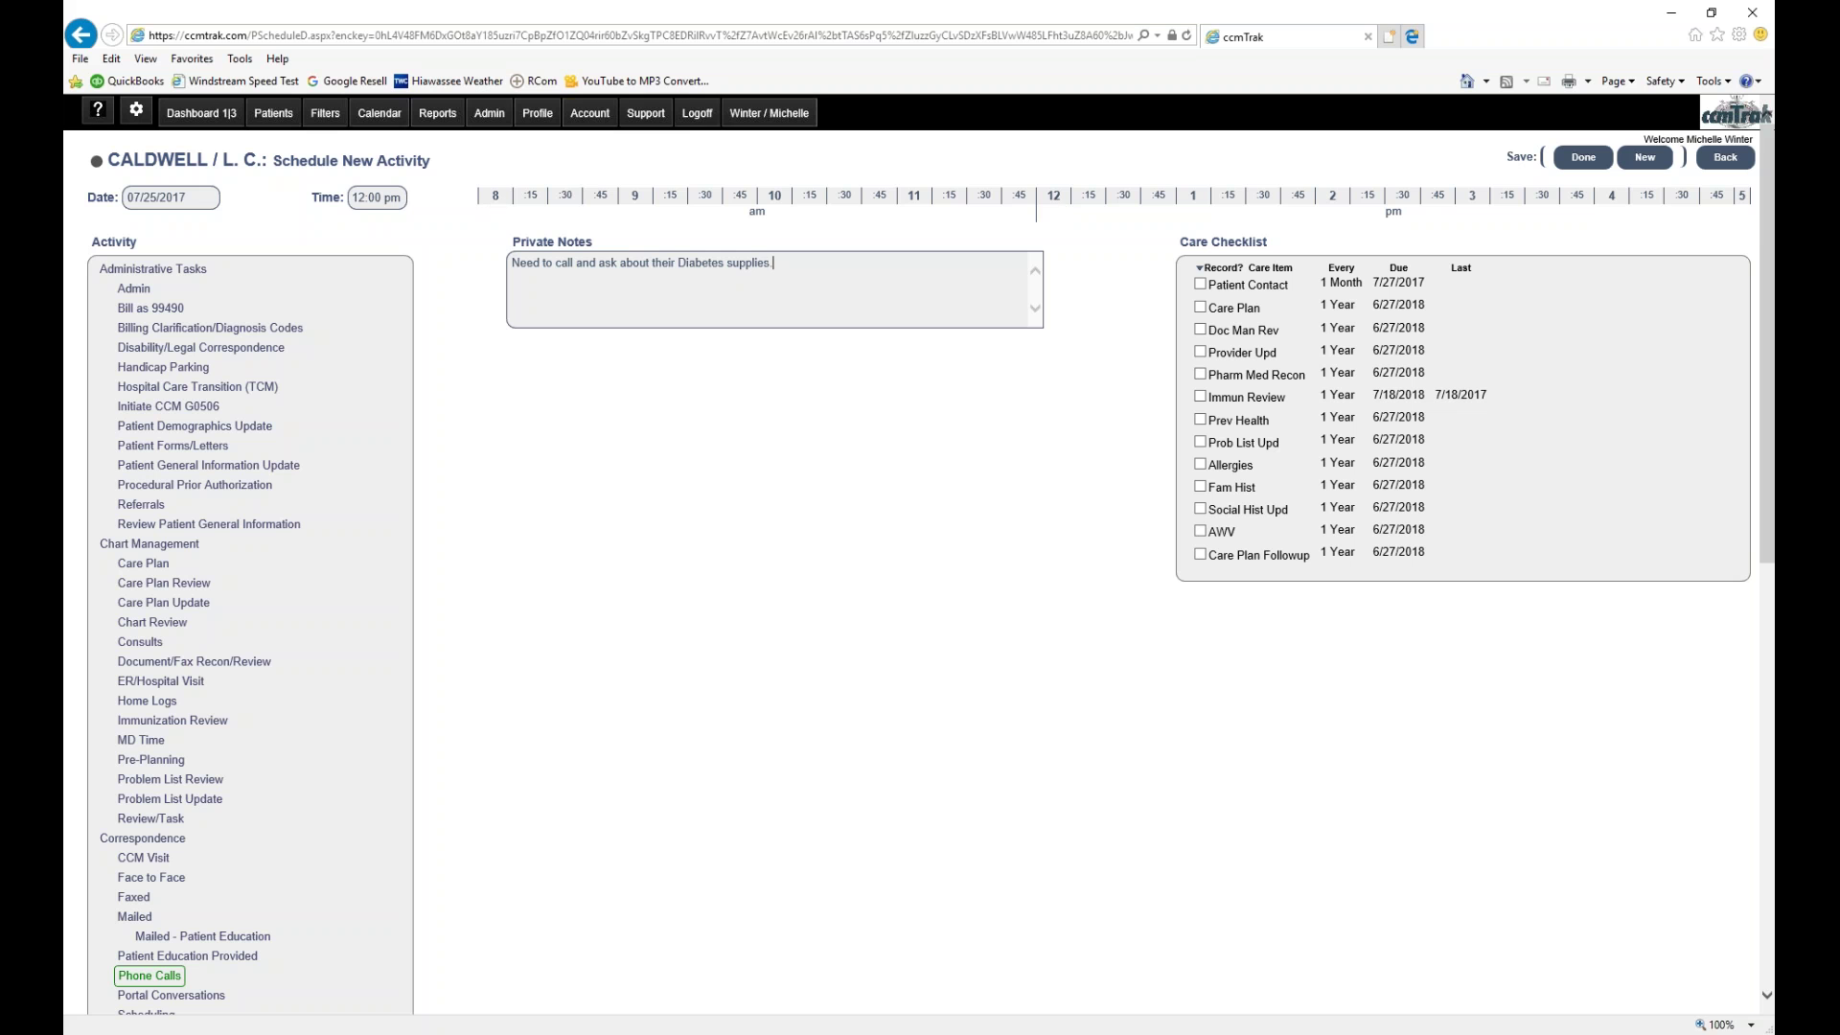
left_click(1268, 199)
left_click(1054, 202)
left_click(1576, 170)
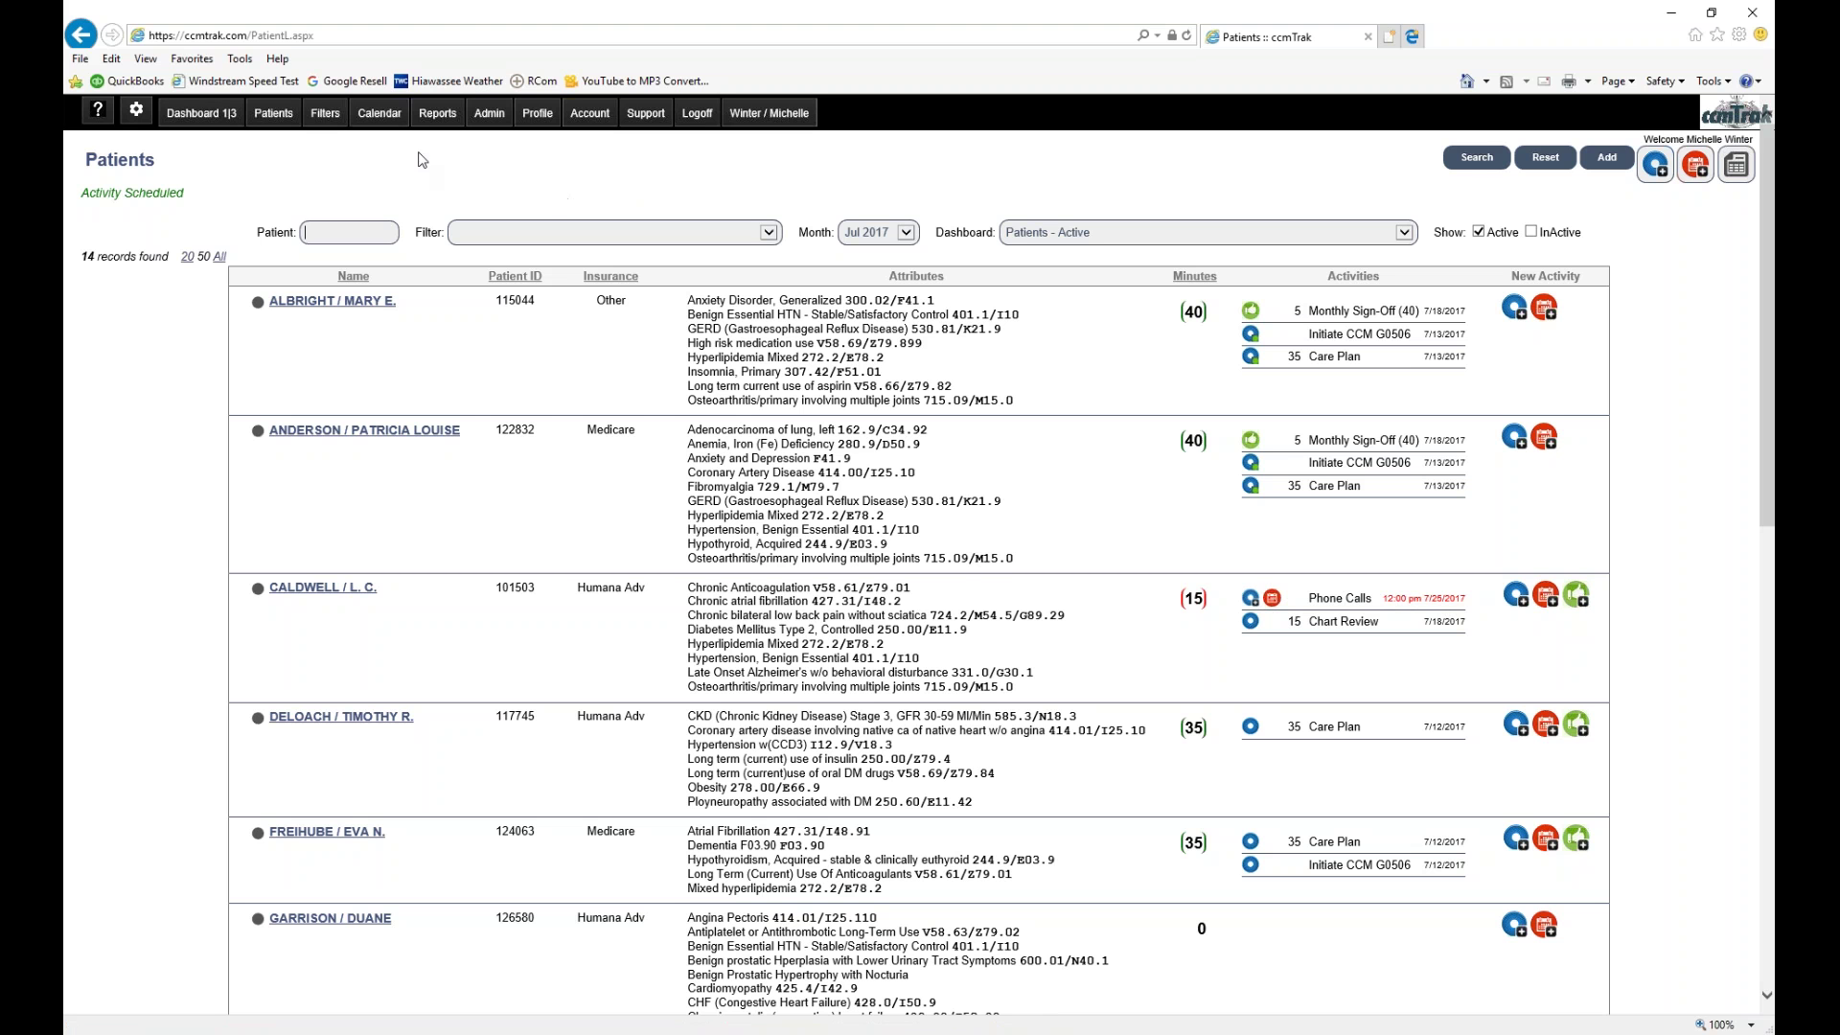
- Check the scheduled phone call on the July 2017 calendar and in the patient list
left_click(378, 115)
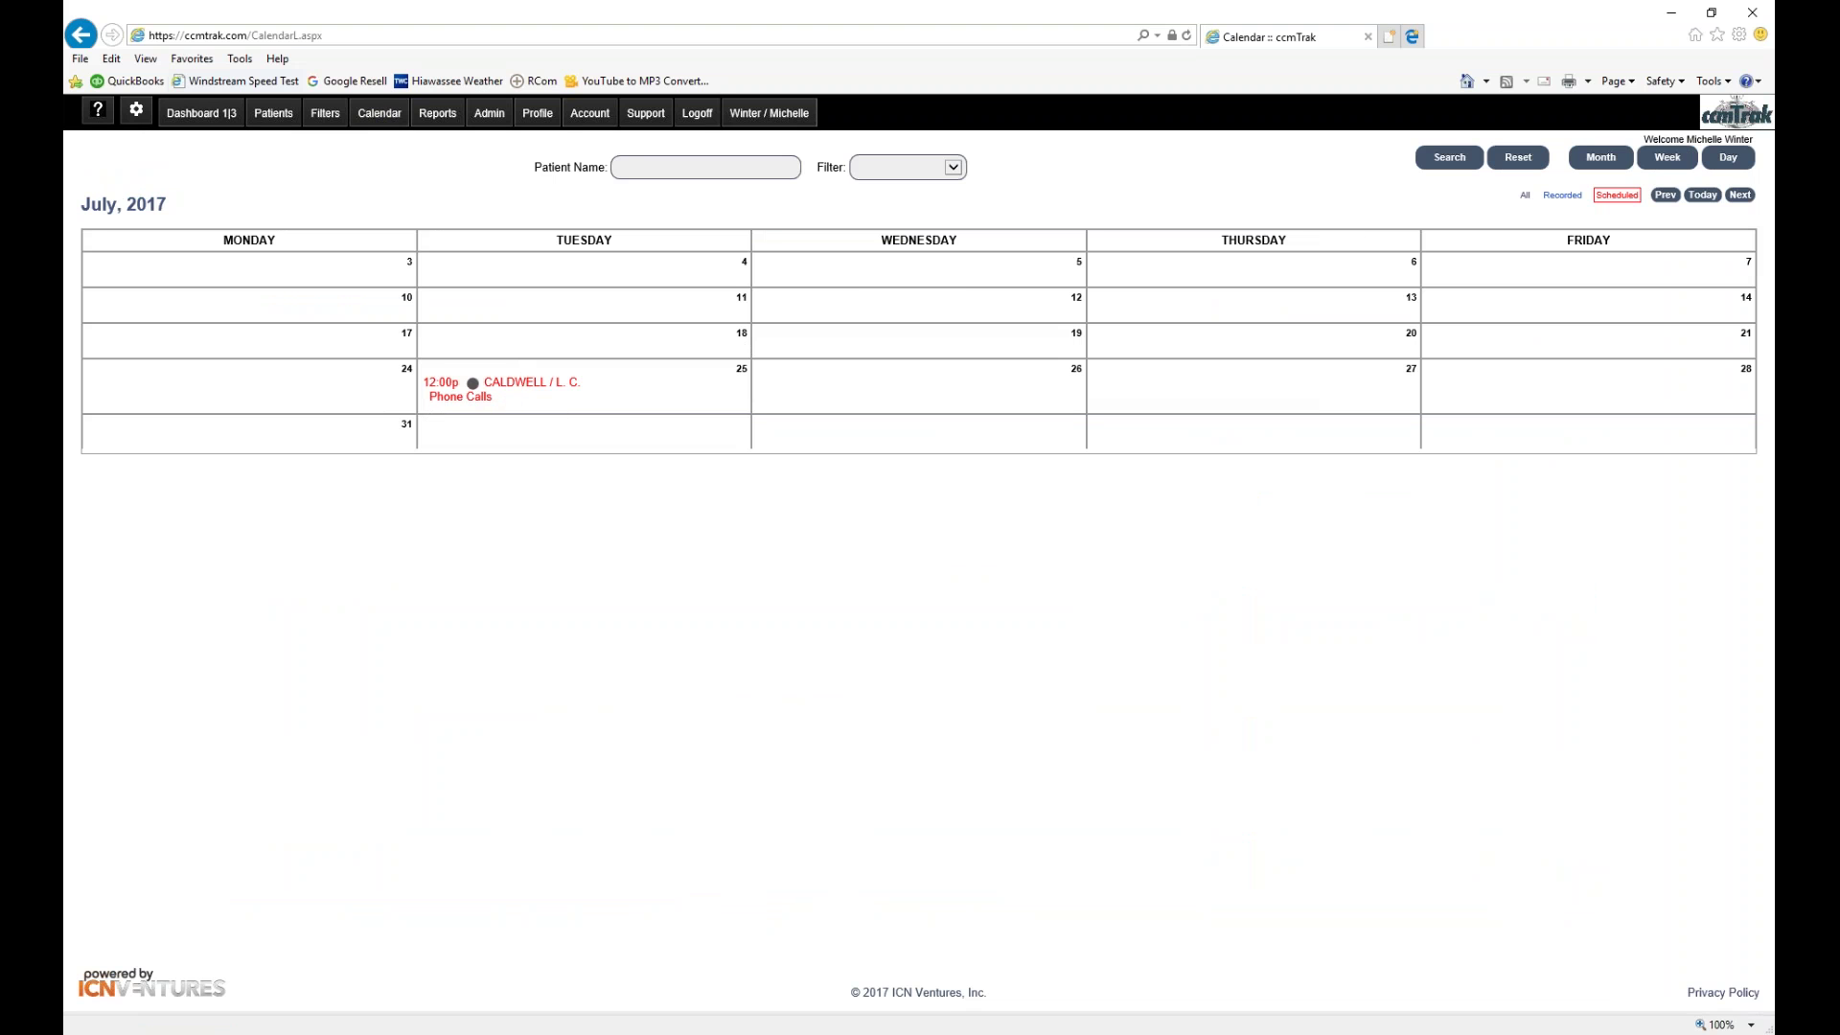
left_click(265, 115)
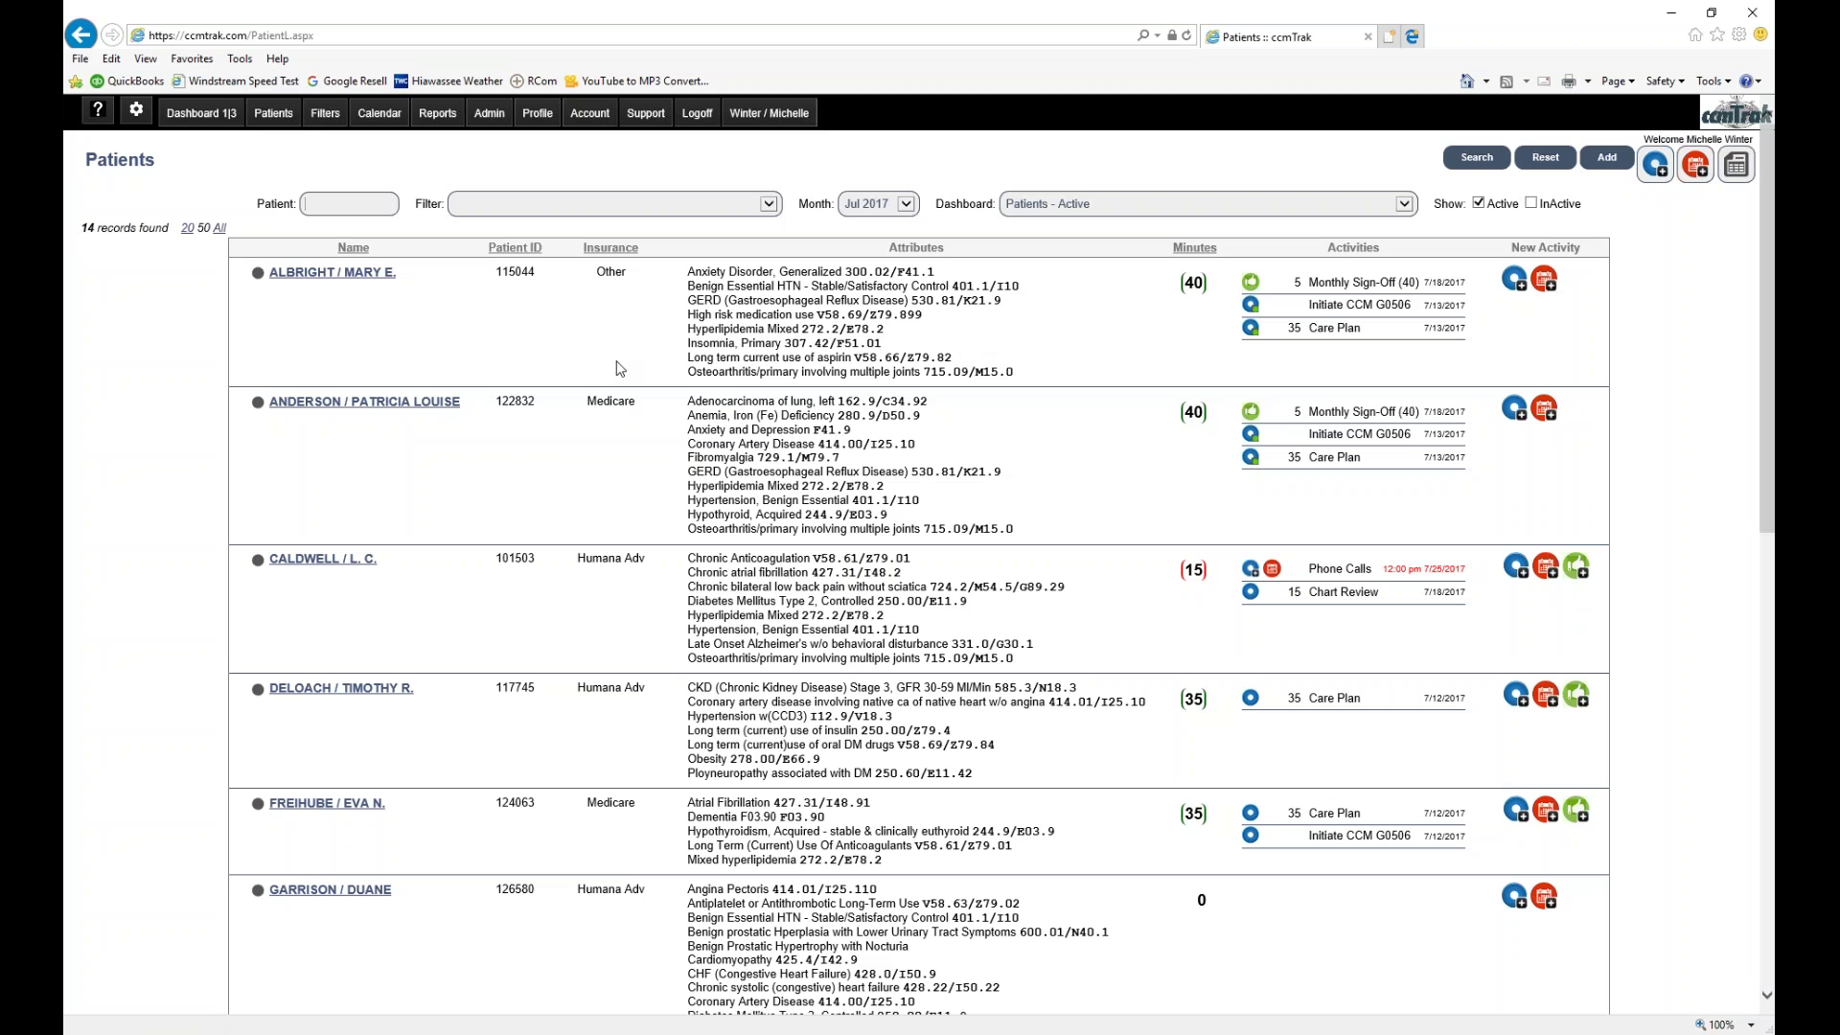
scroll(1226, 618, "down", 2)
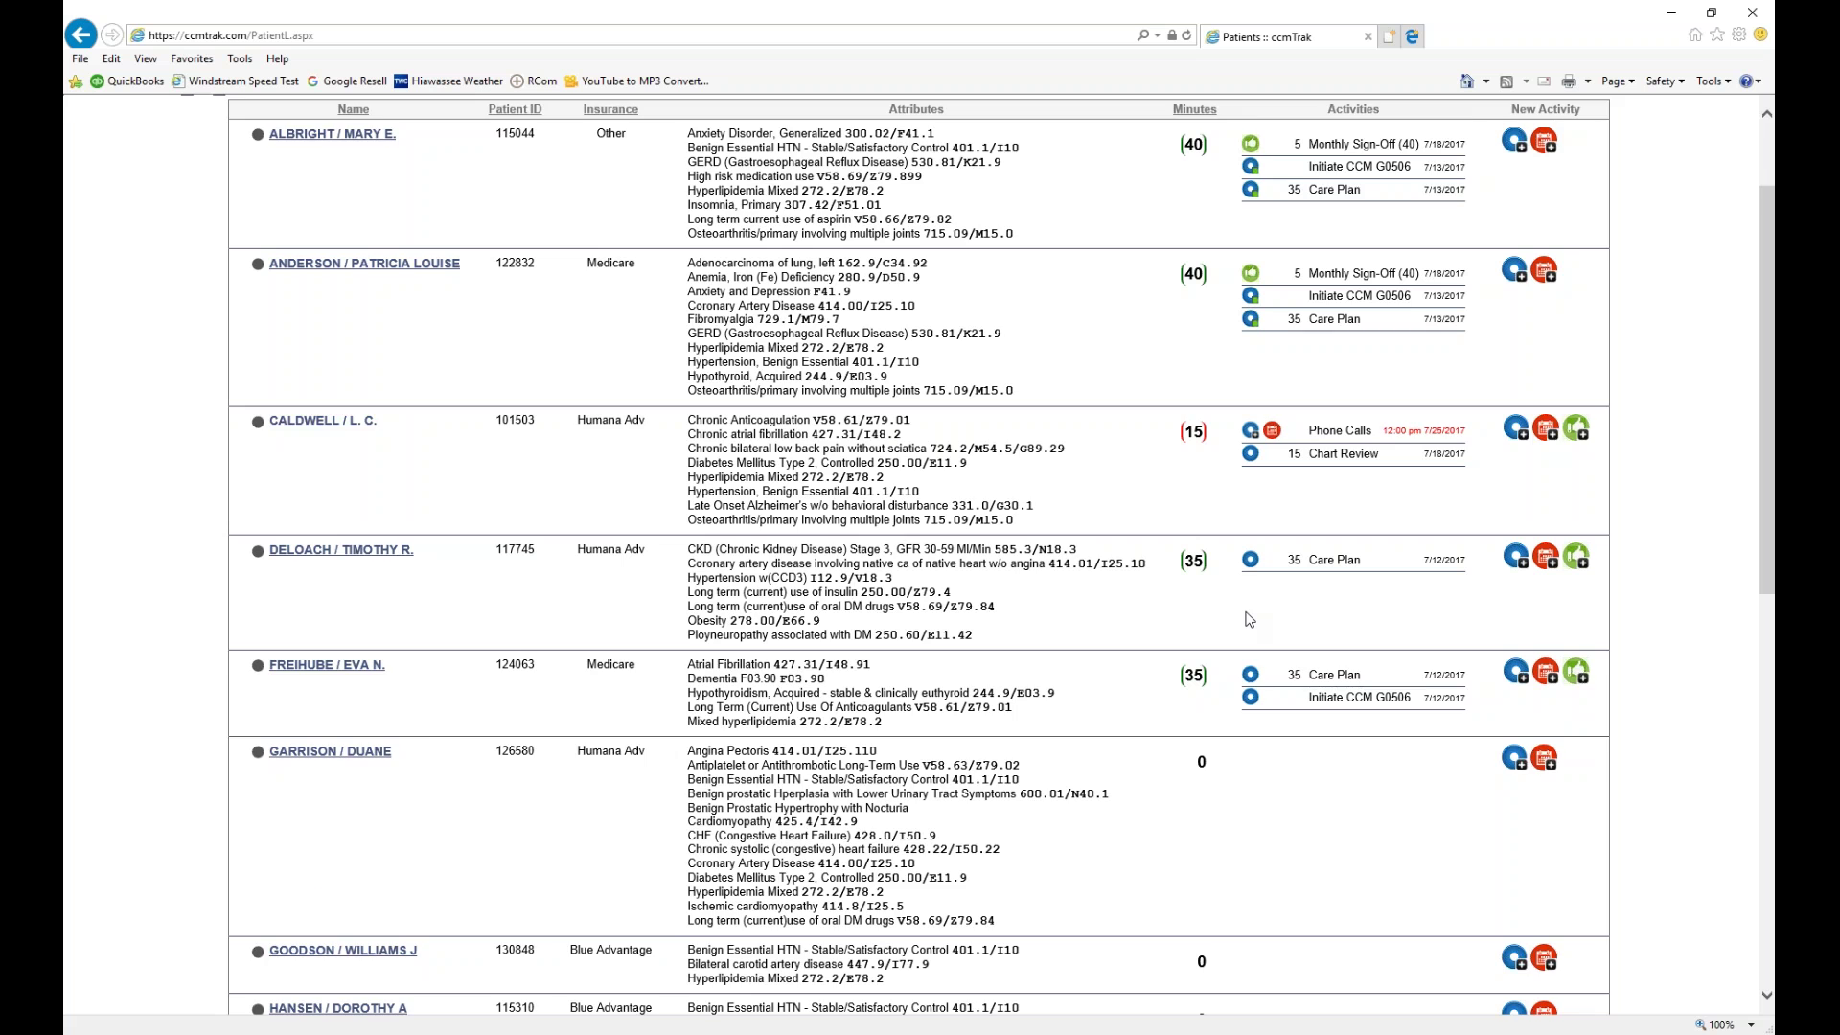
scroll(1178, 616, "up", 2)
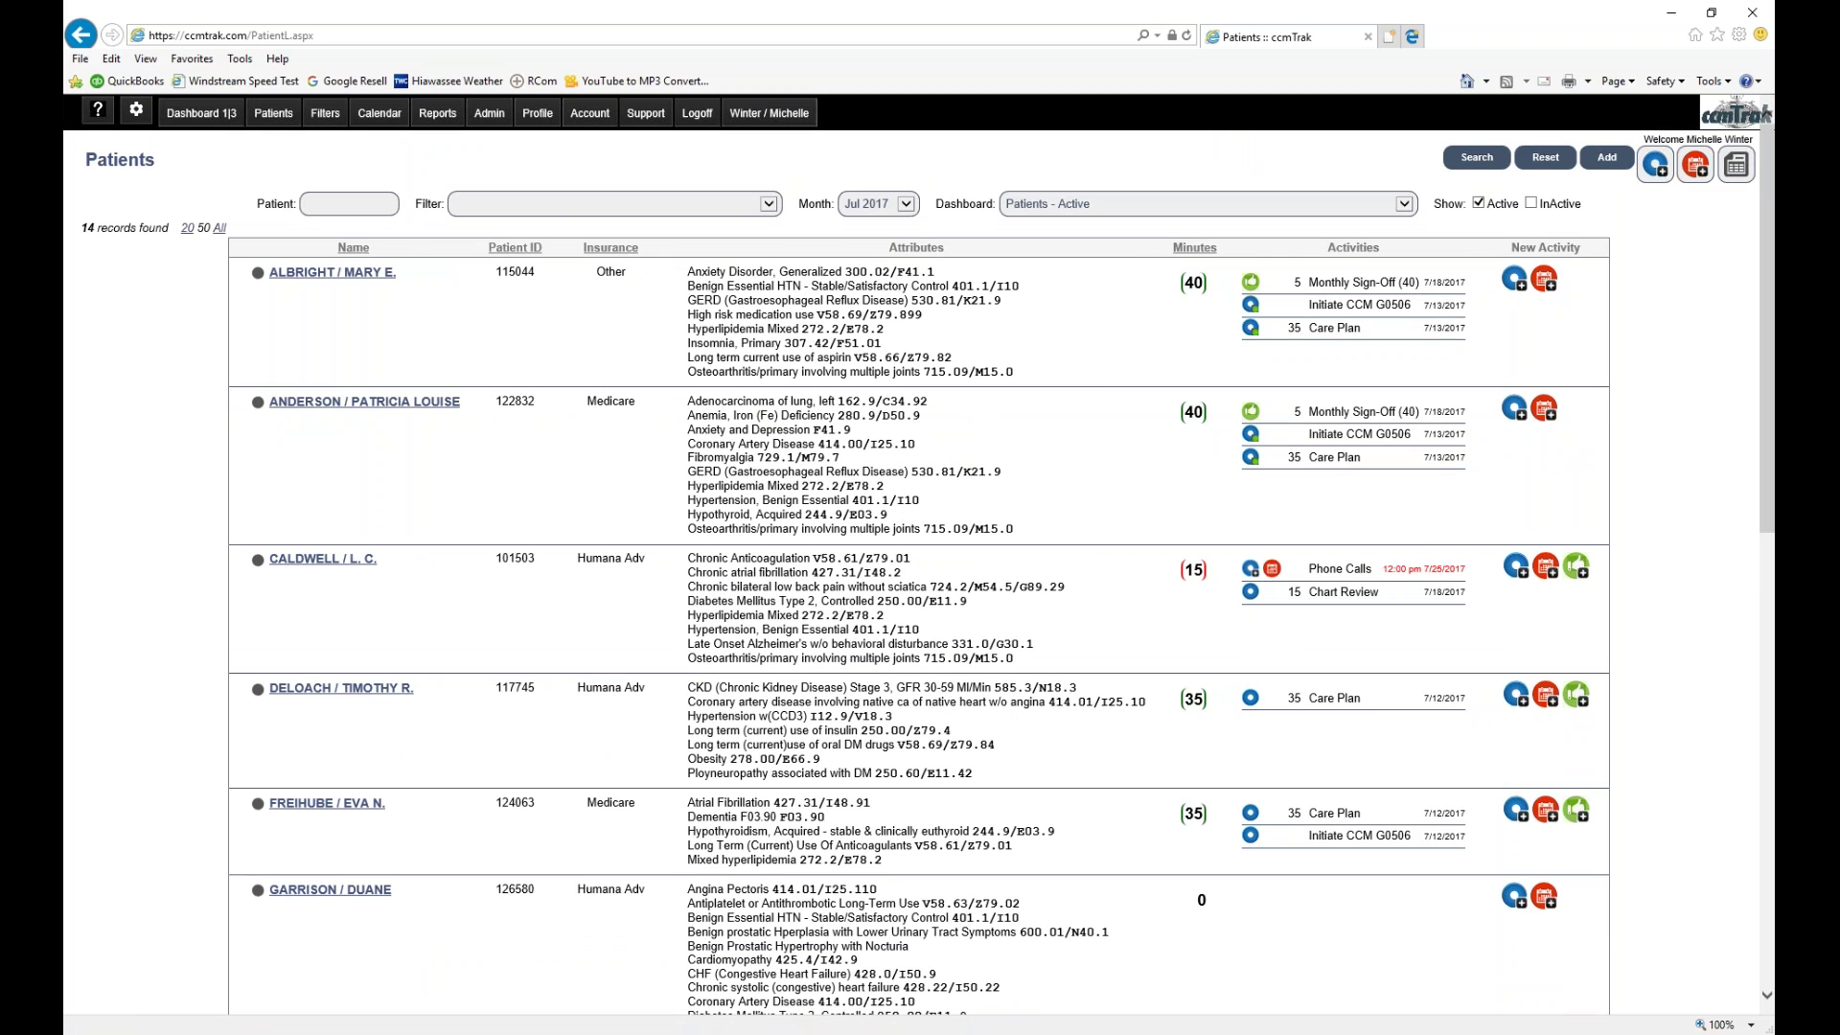
- Open the third patient's scheduled phone call and save it as a completed activity
left_click(1250, 569)
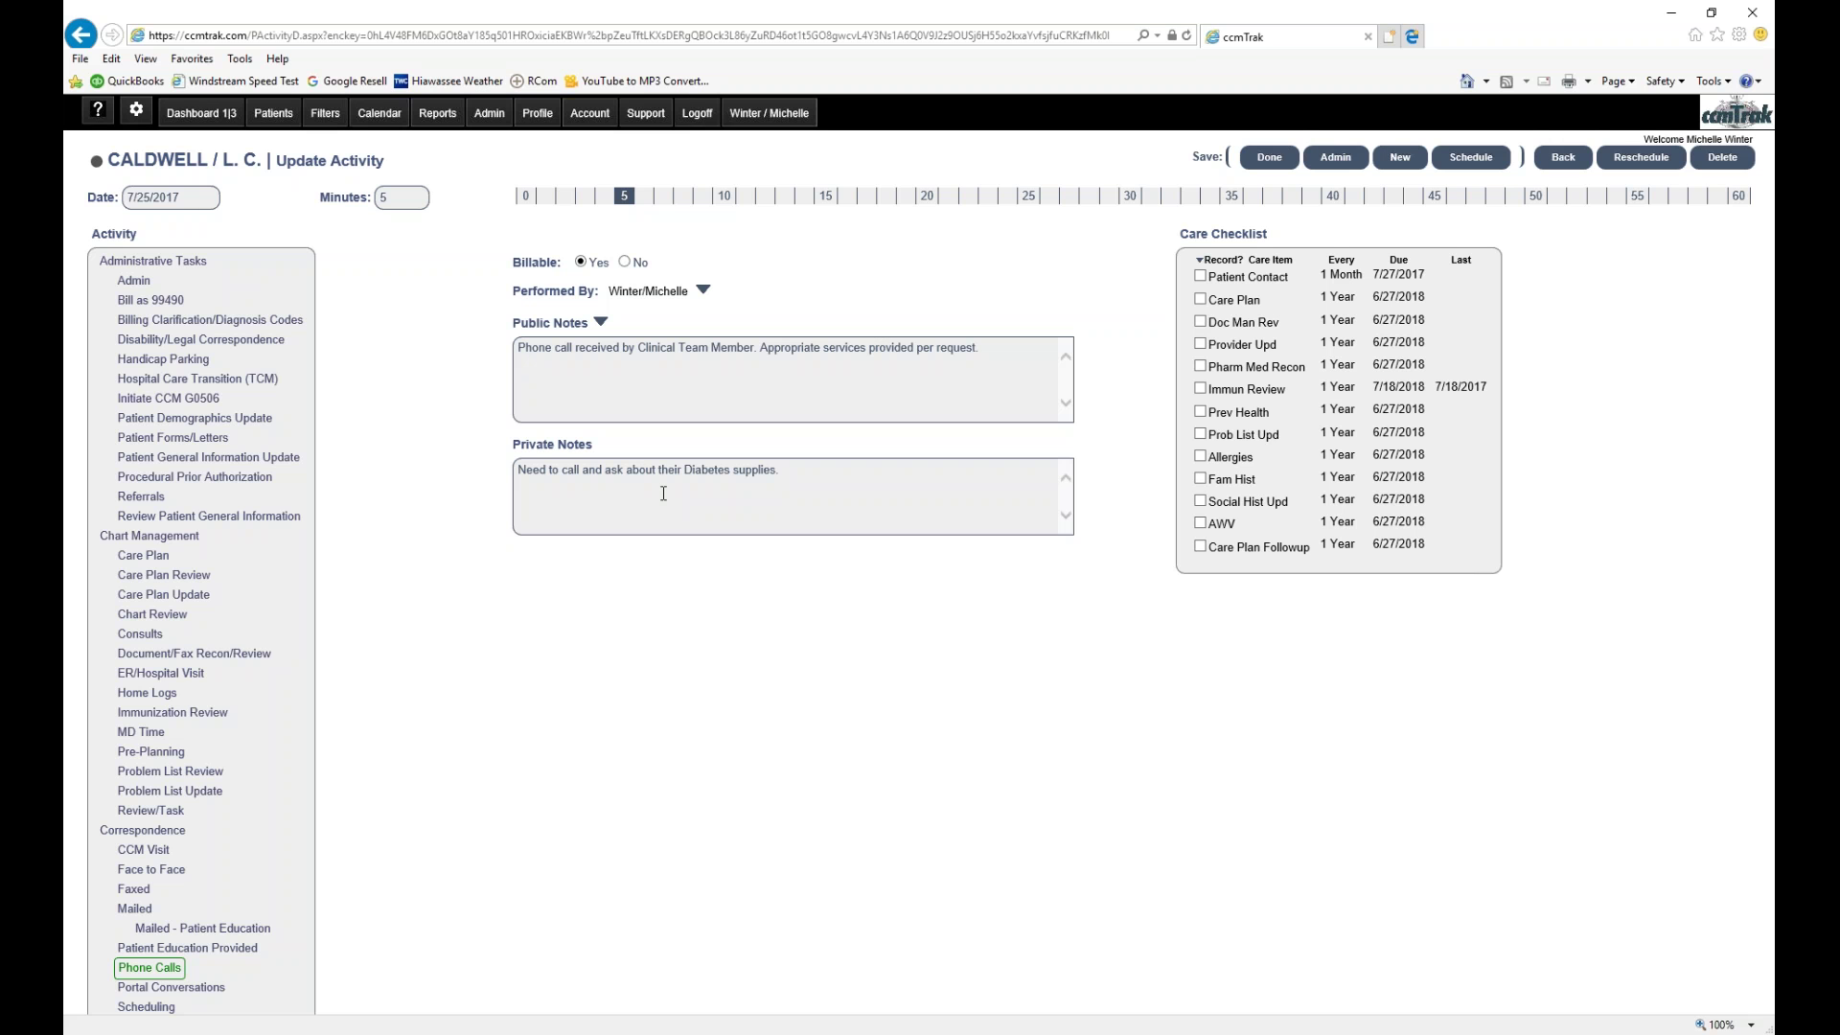
left_click(1258, 164)
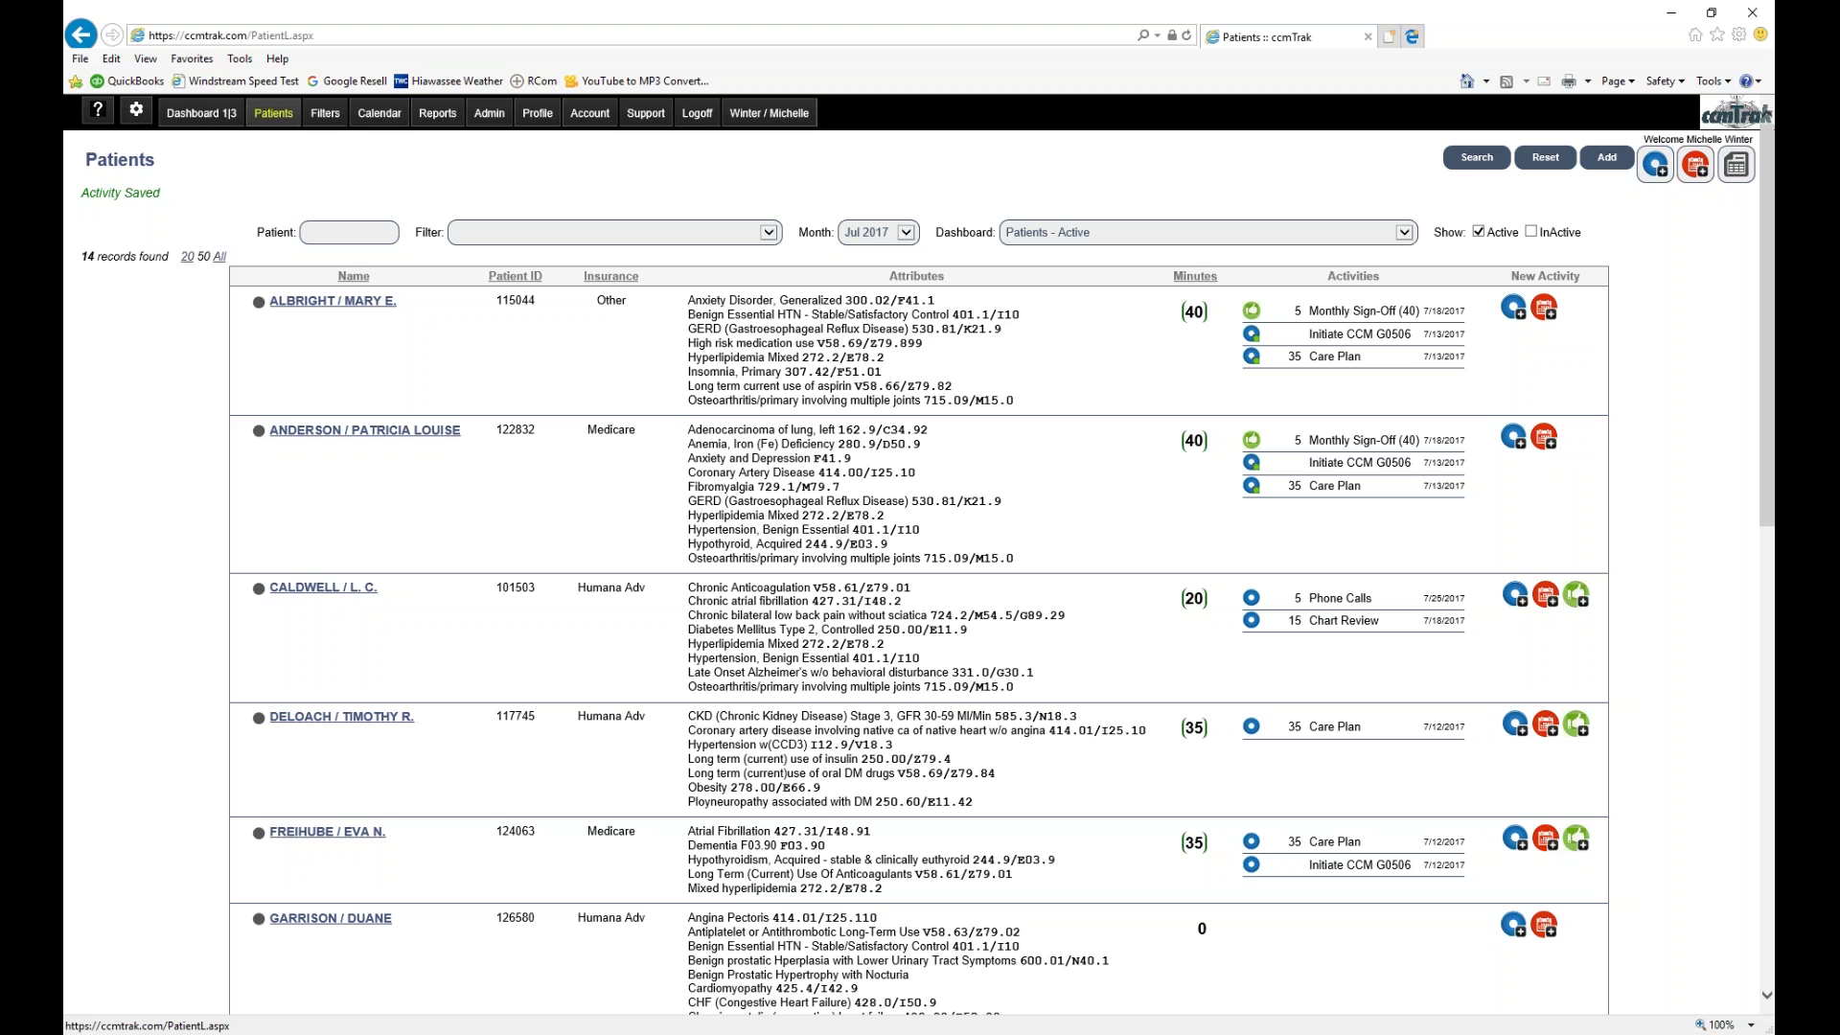
- Examine the dashboard's Range of Minutes chart and the lists of patients not signed off at 30-39 and 0-4 minutes
mouse_move(199, 117)
left_click(198, 115)
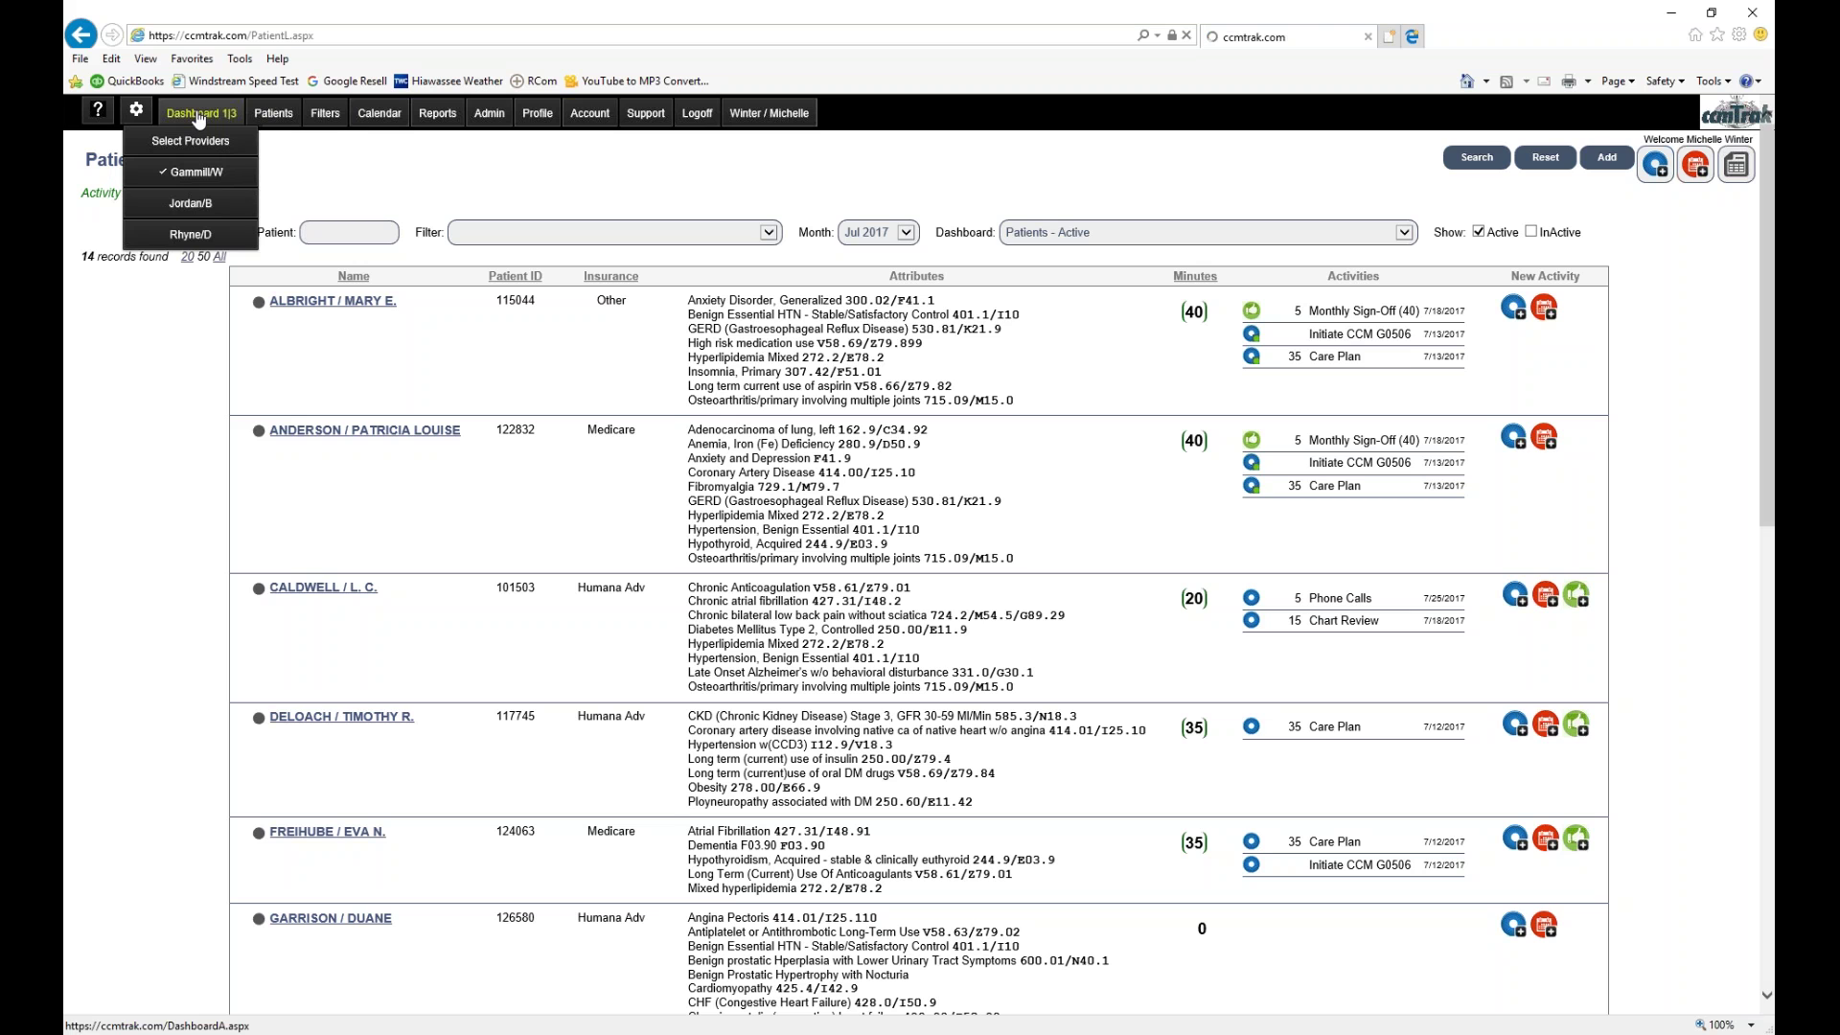
mouse_move(199, 117)
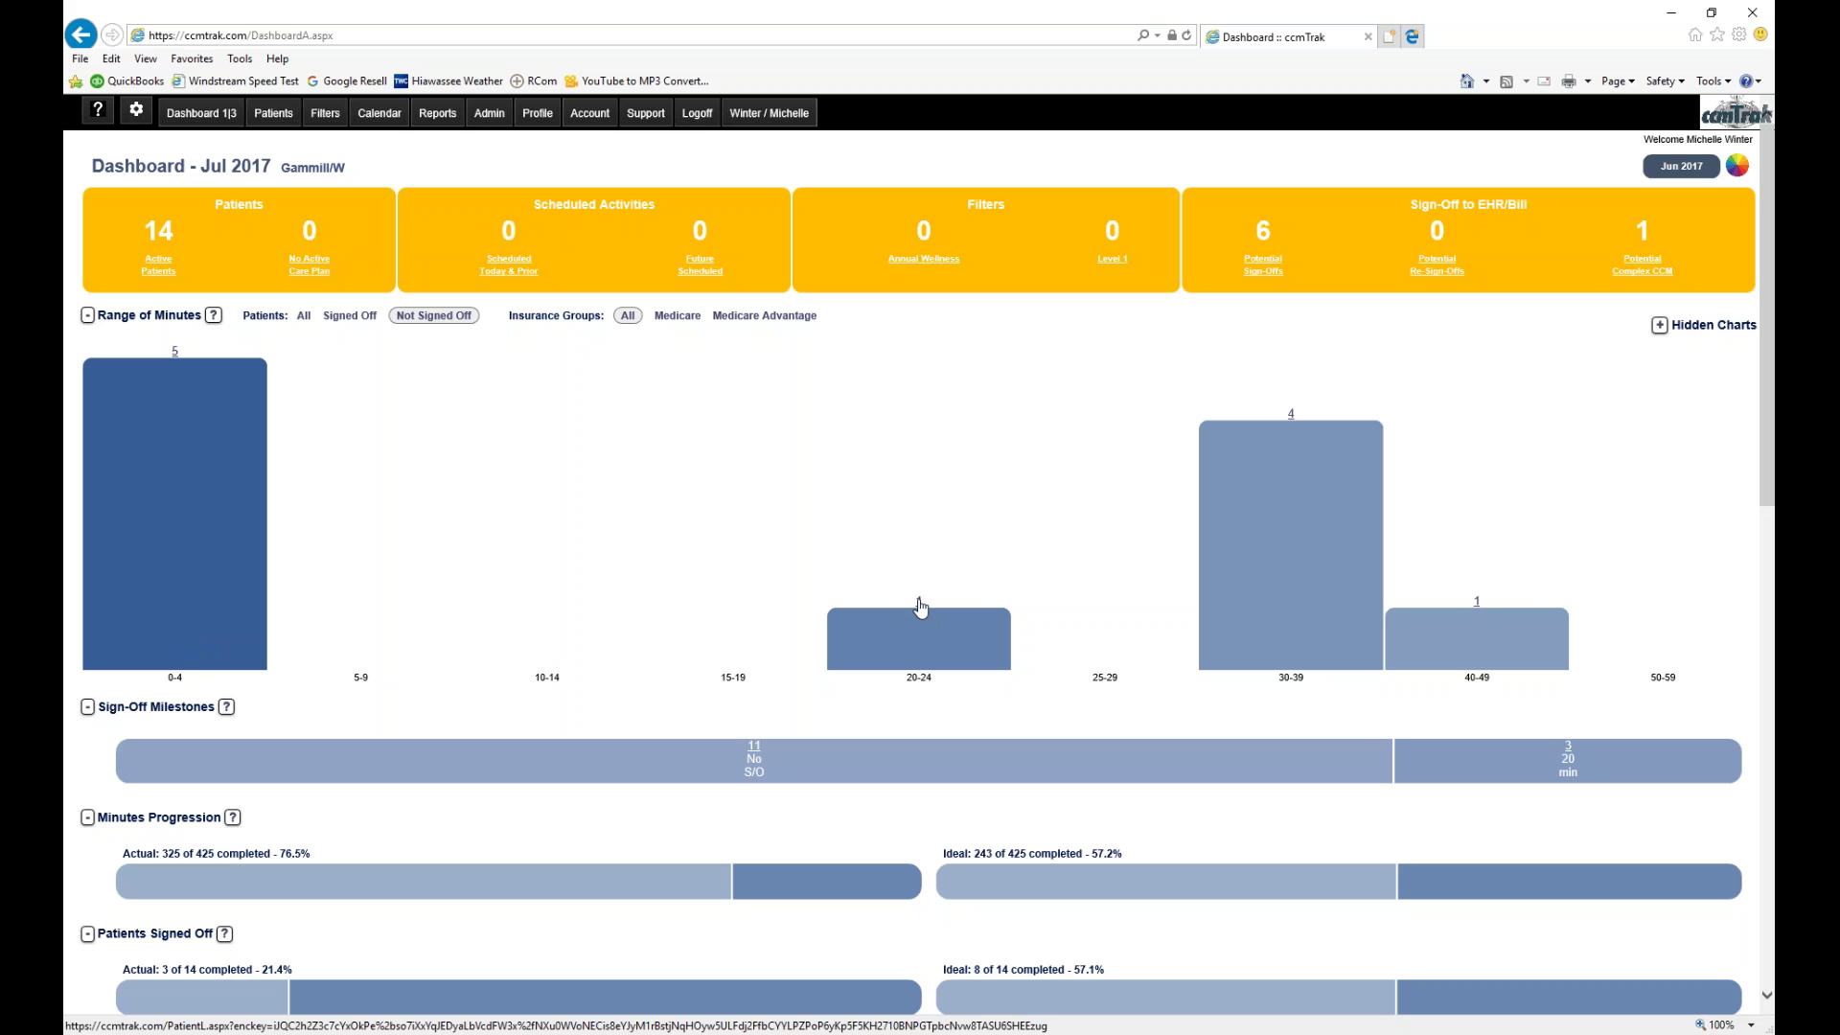
left_click(926, 660)
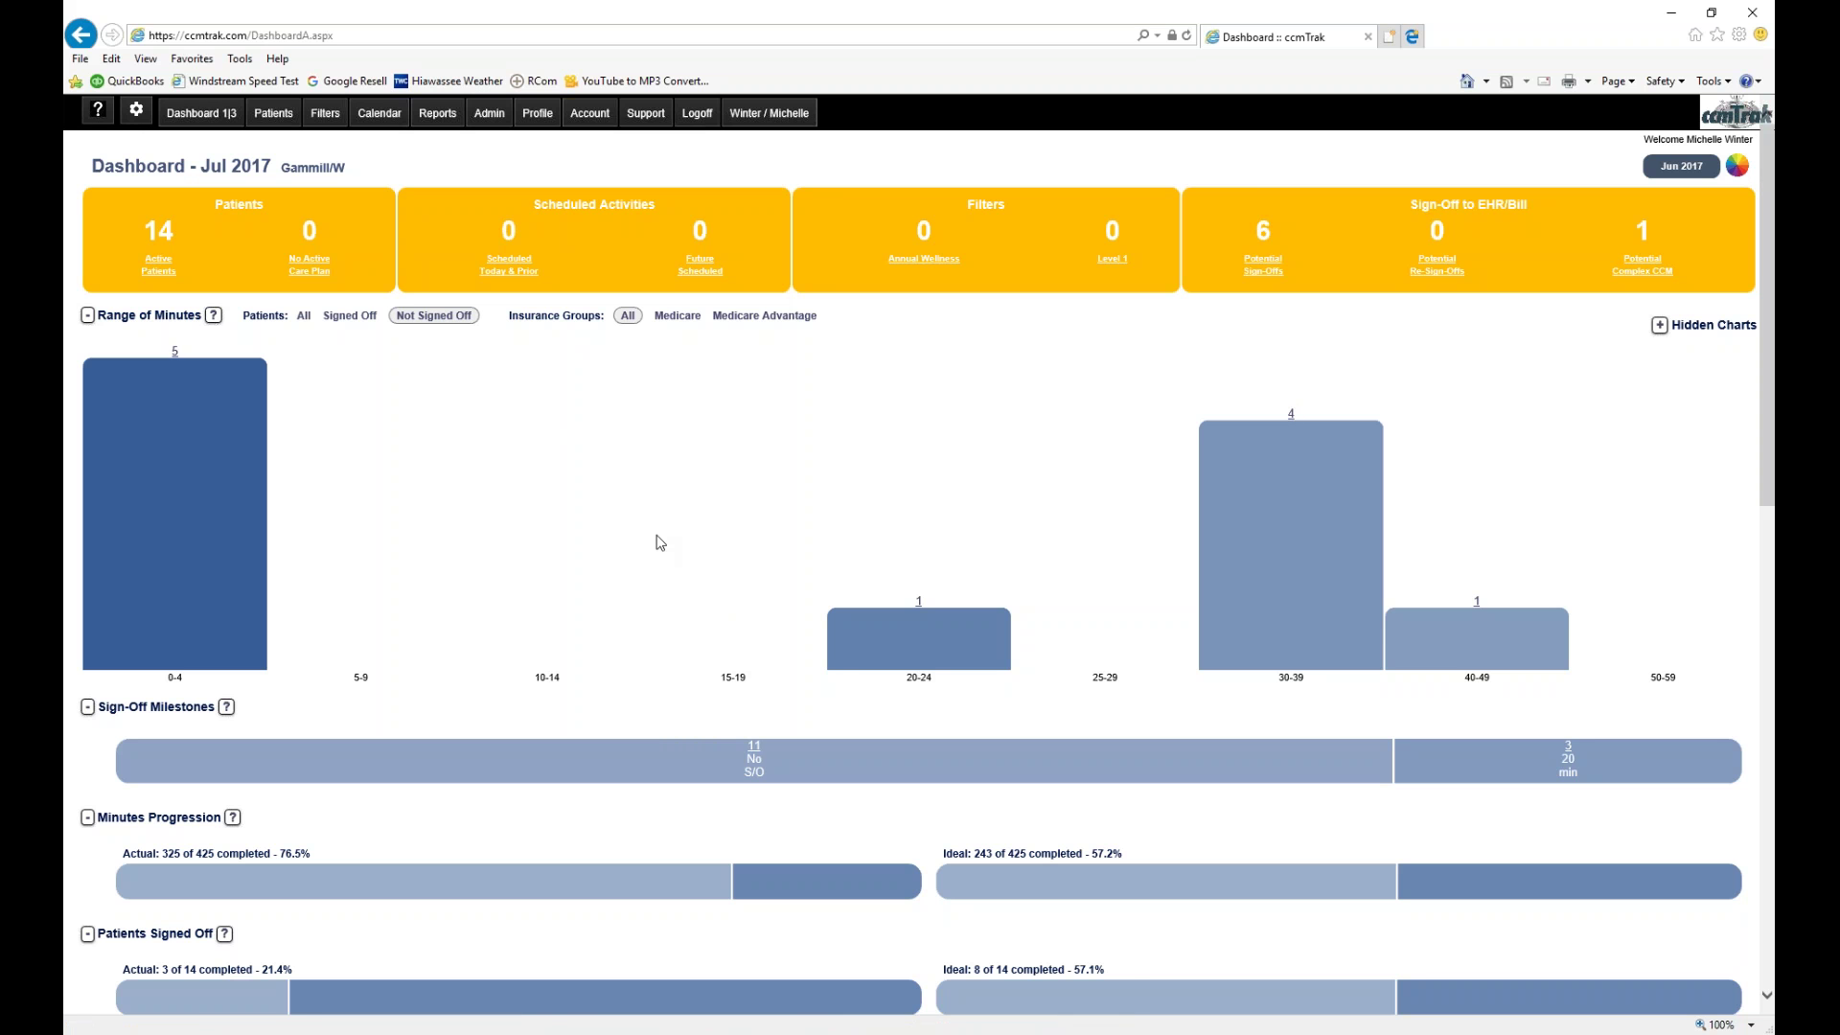
left_click(1293, 421)
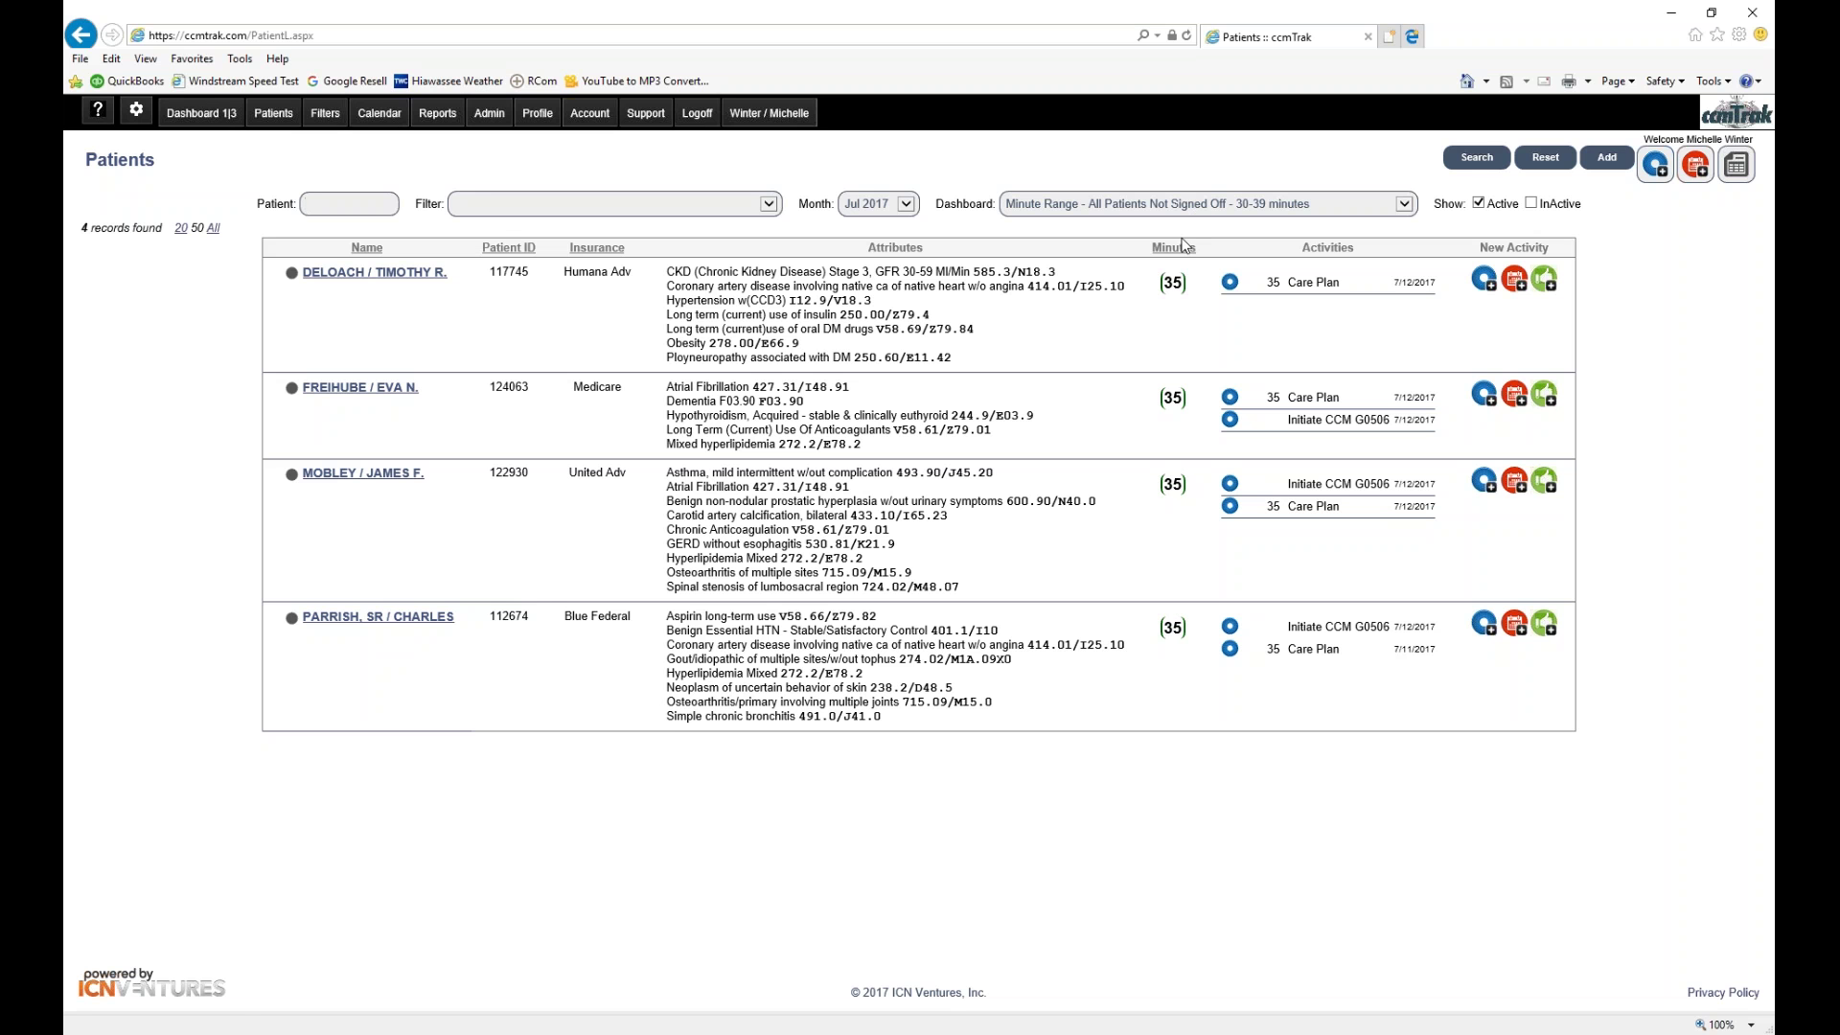
left_click(210, 118)
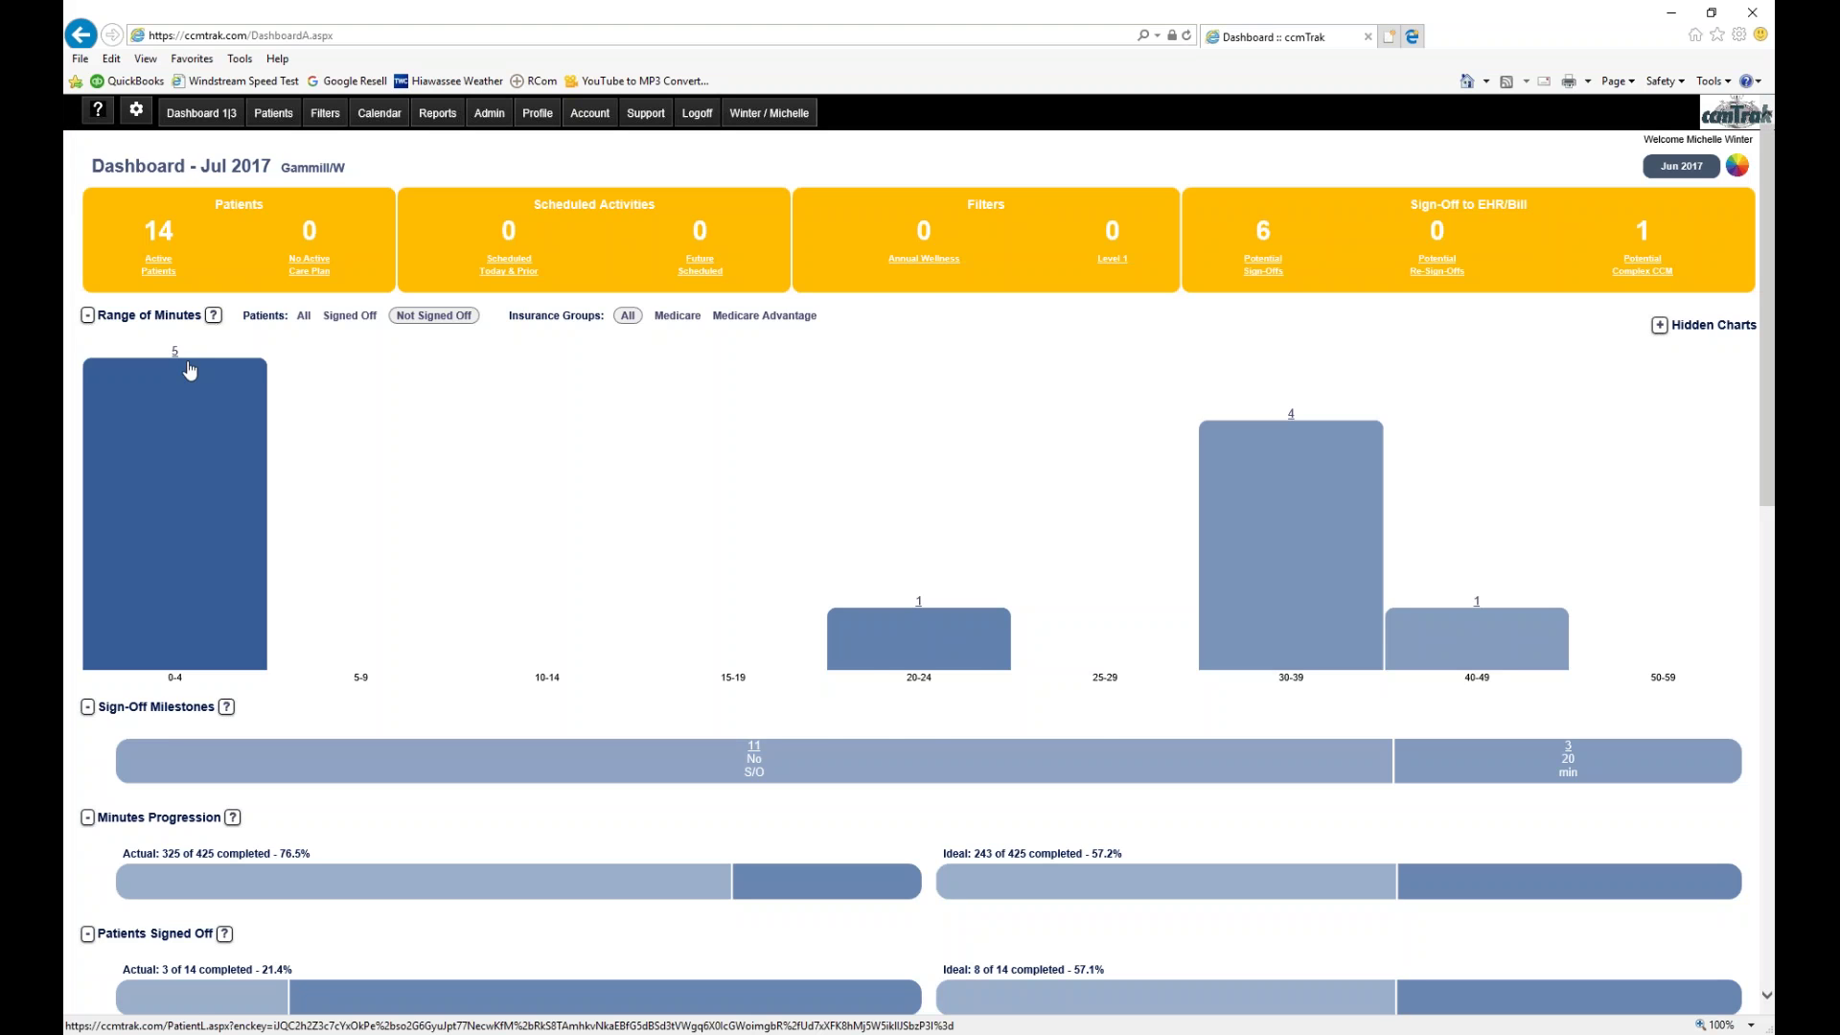
left_click(177, 357)
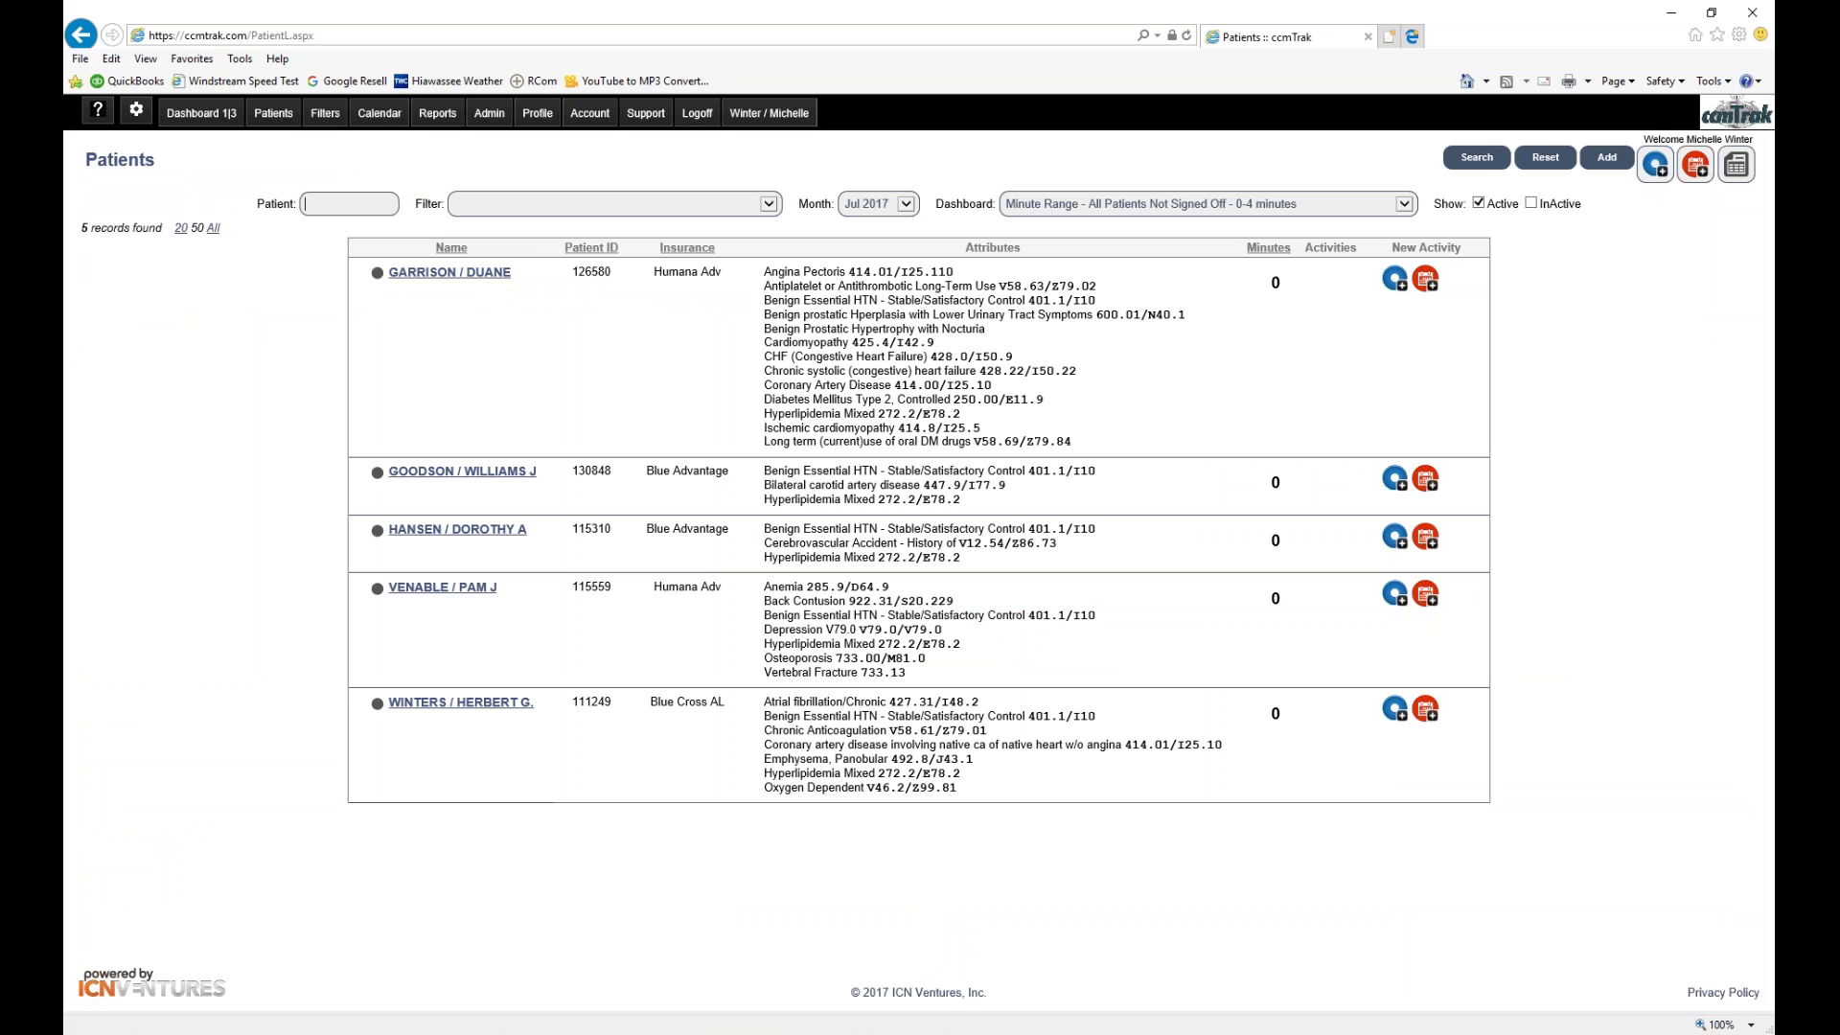
left_click(226, 118)
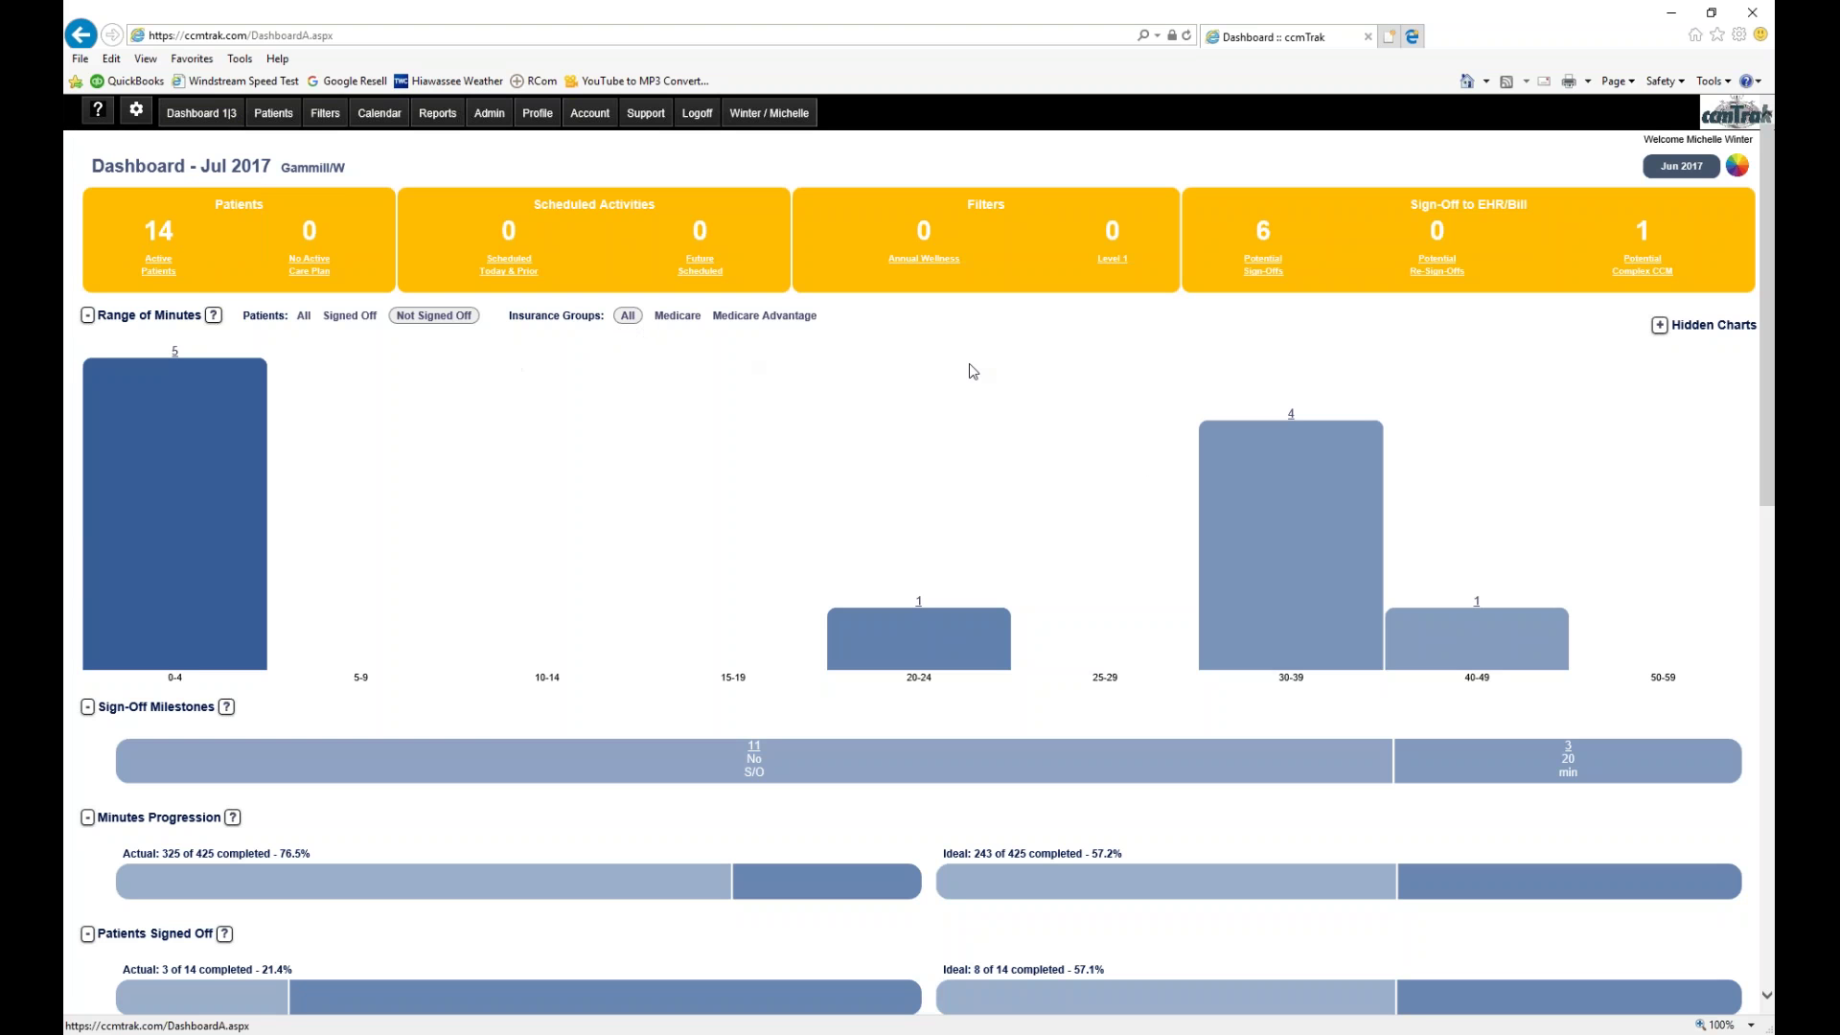
- View the Range of Minutes chart for Medicare, Medicare Advantage and all insurance groups, and review the progress charts below
left_click(687, 322)
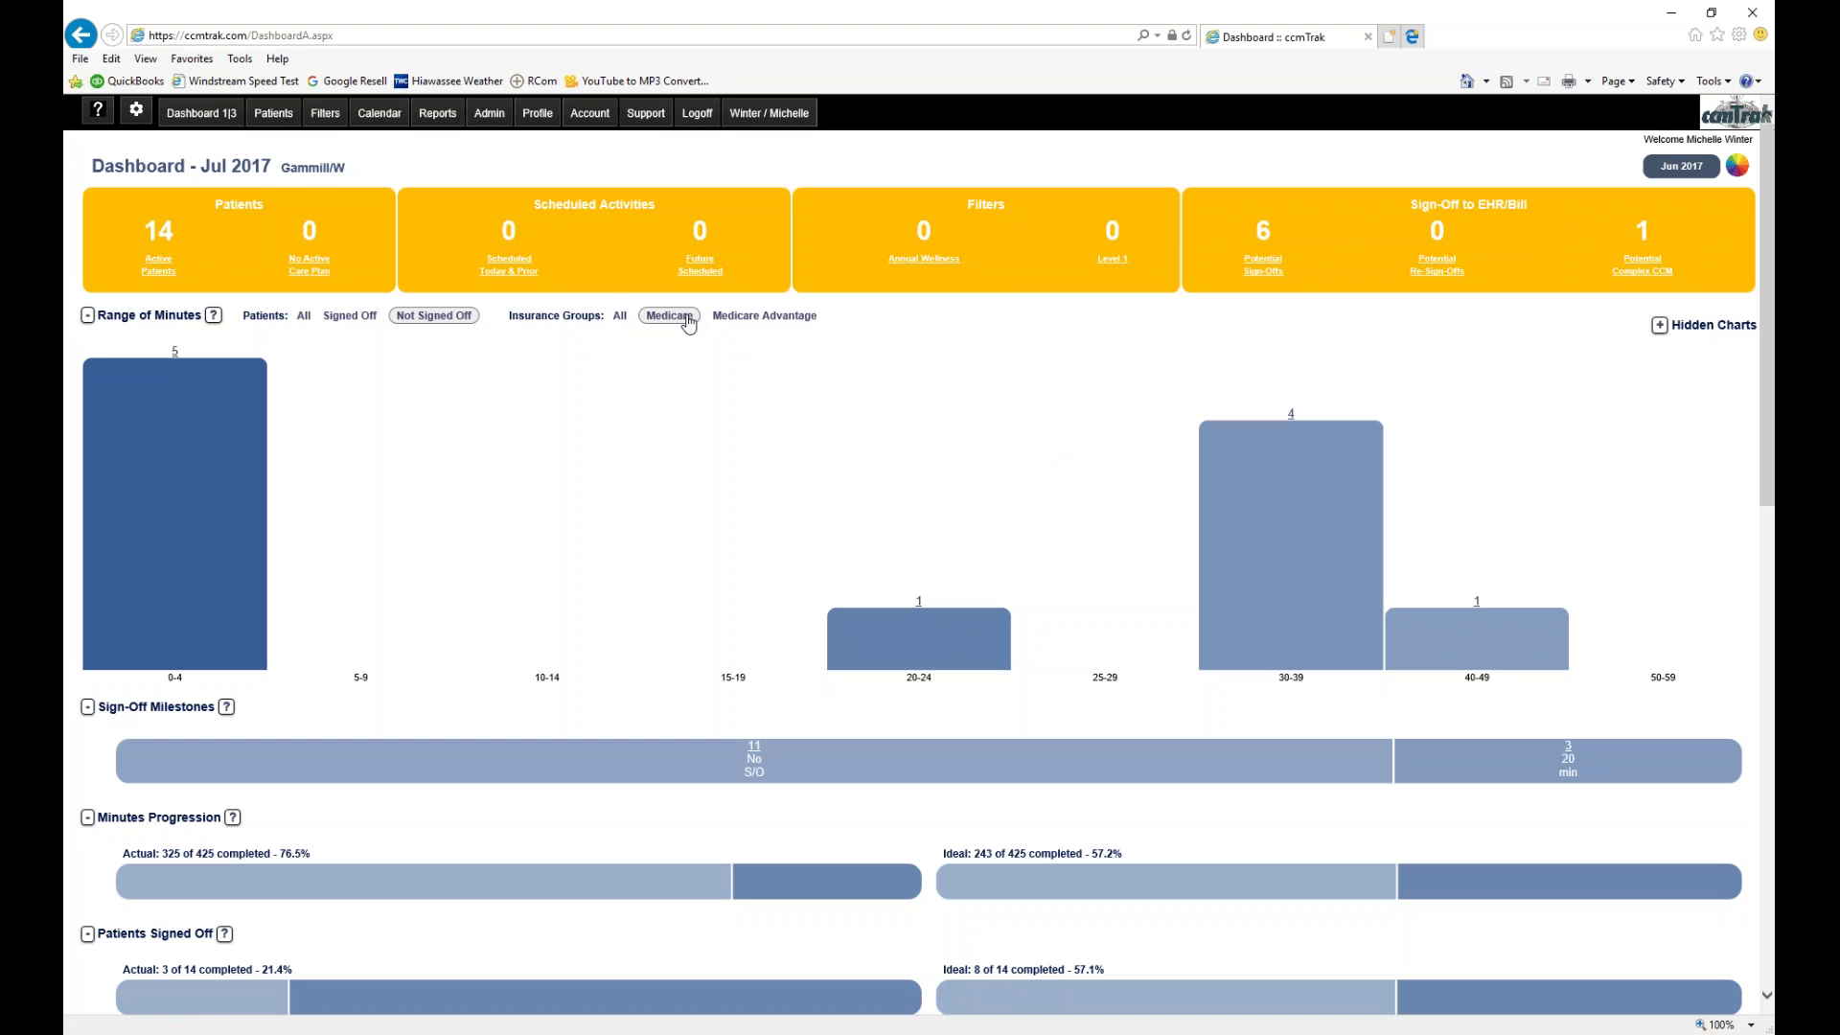
left_click(766, 322)
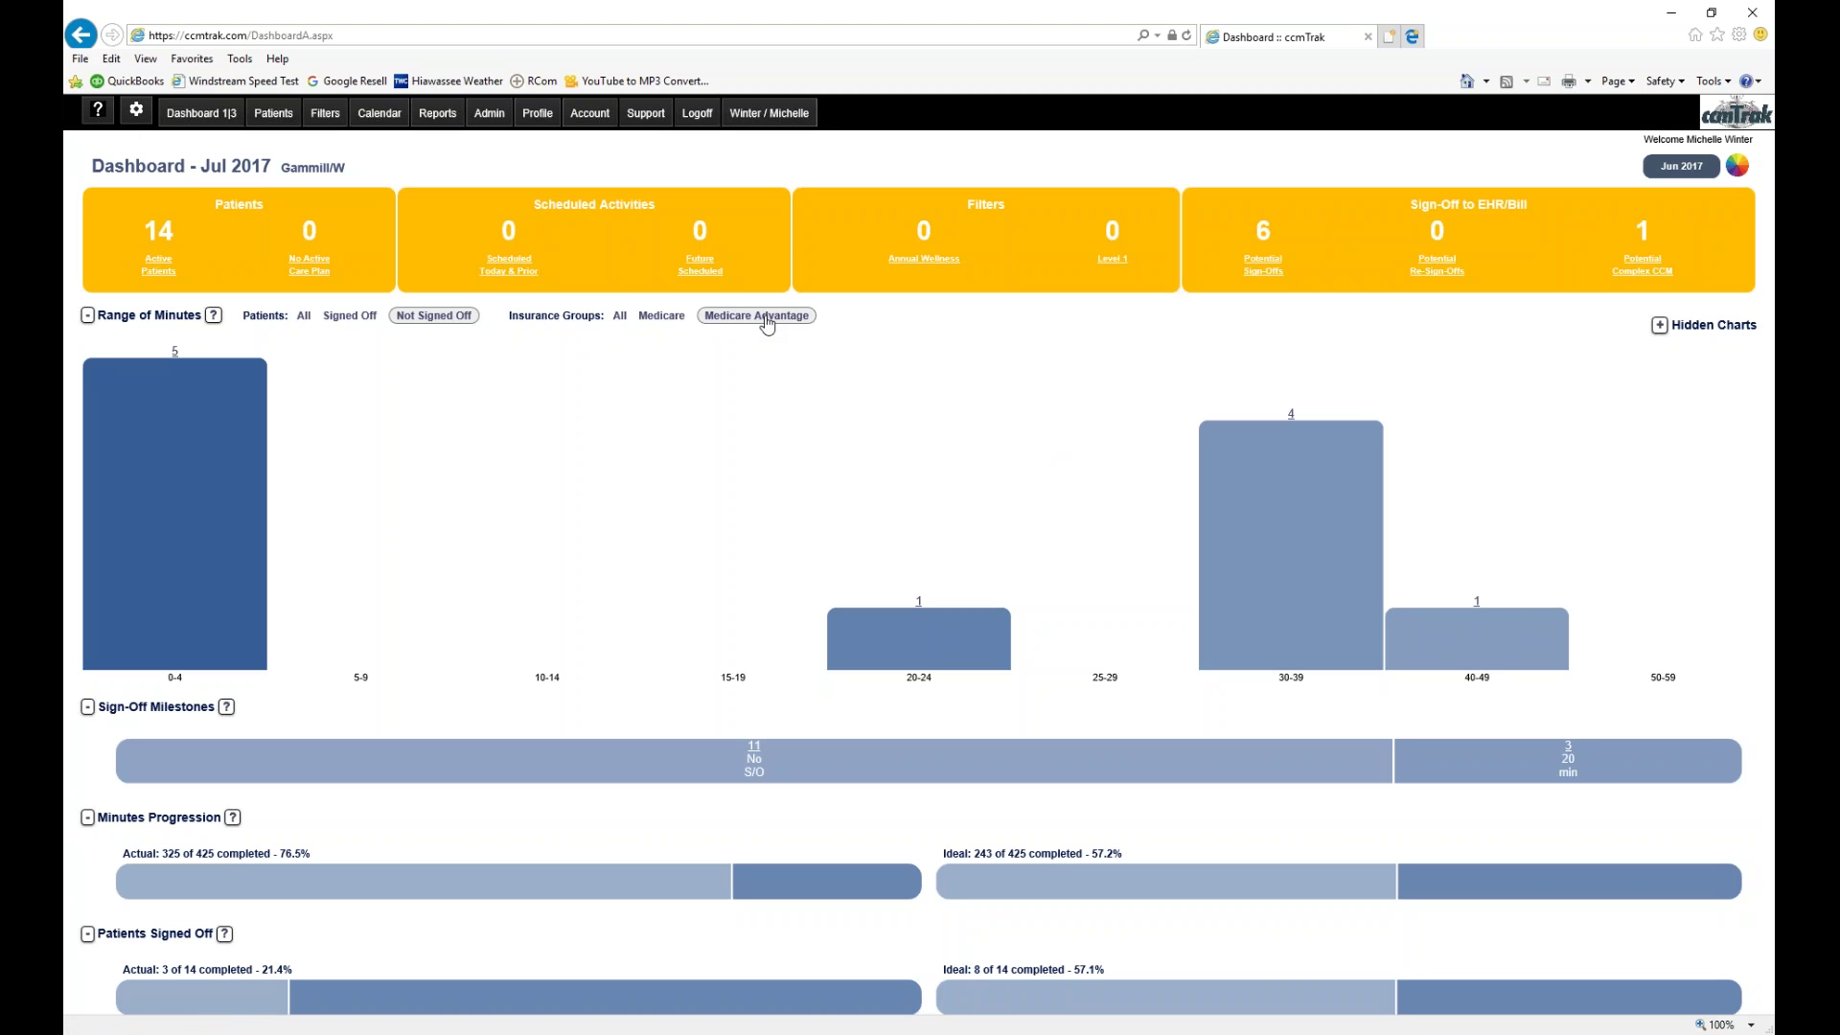
left_click(618, 325)
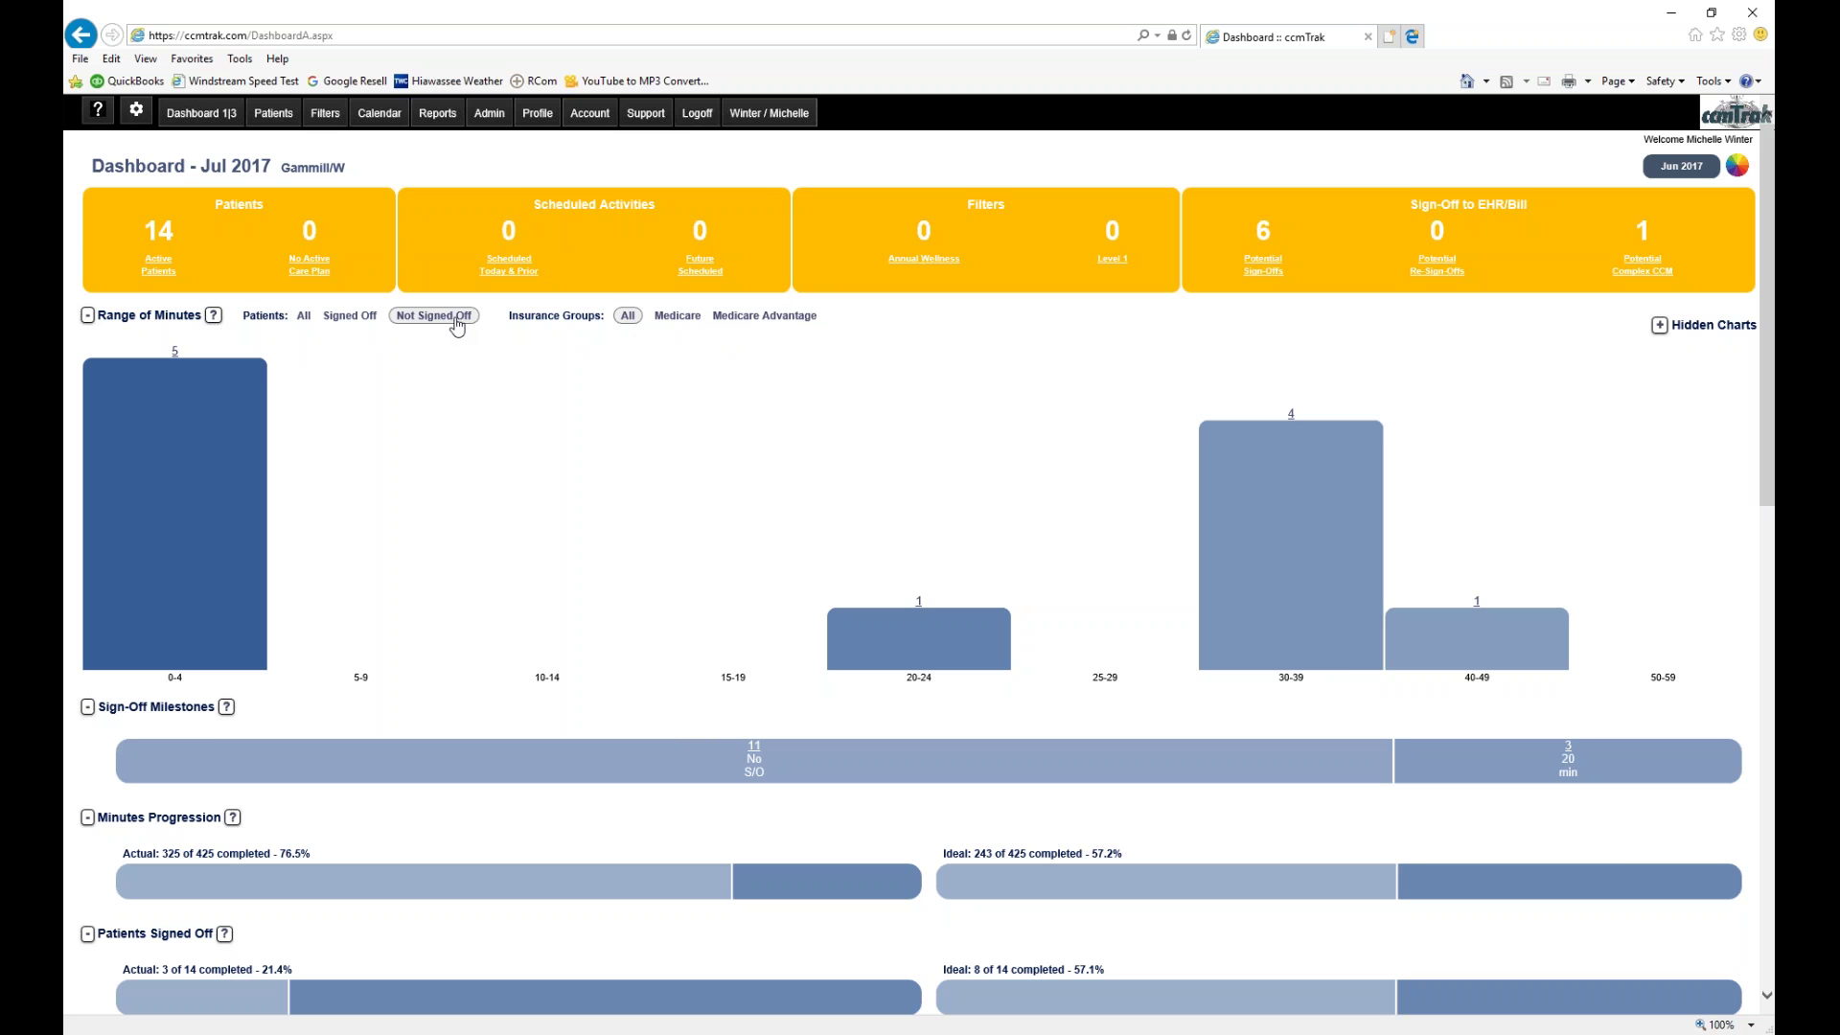
scroll(486, 434, "down", 3)
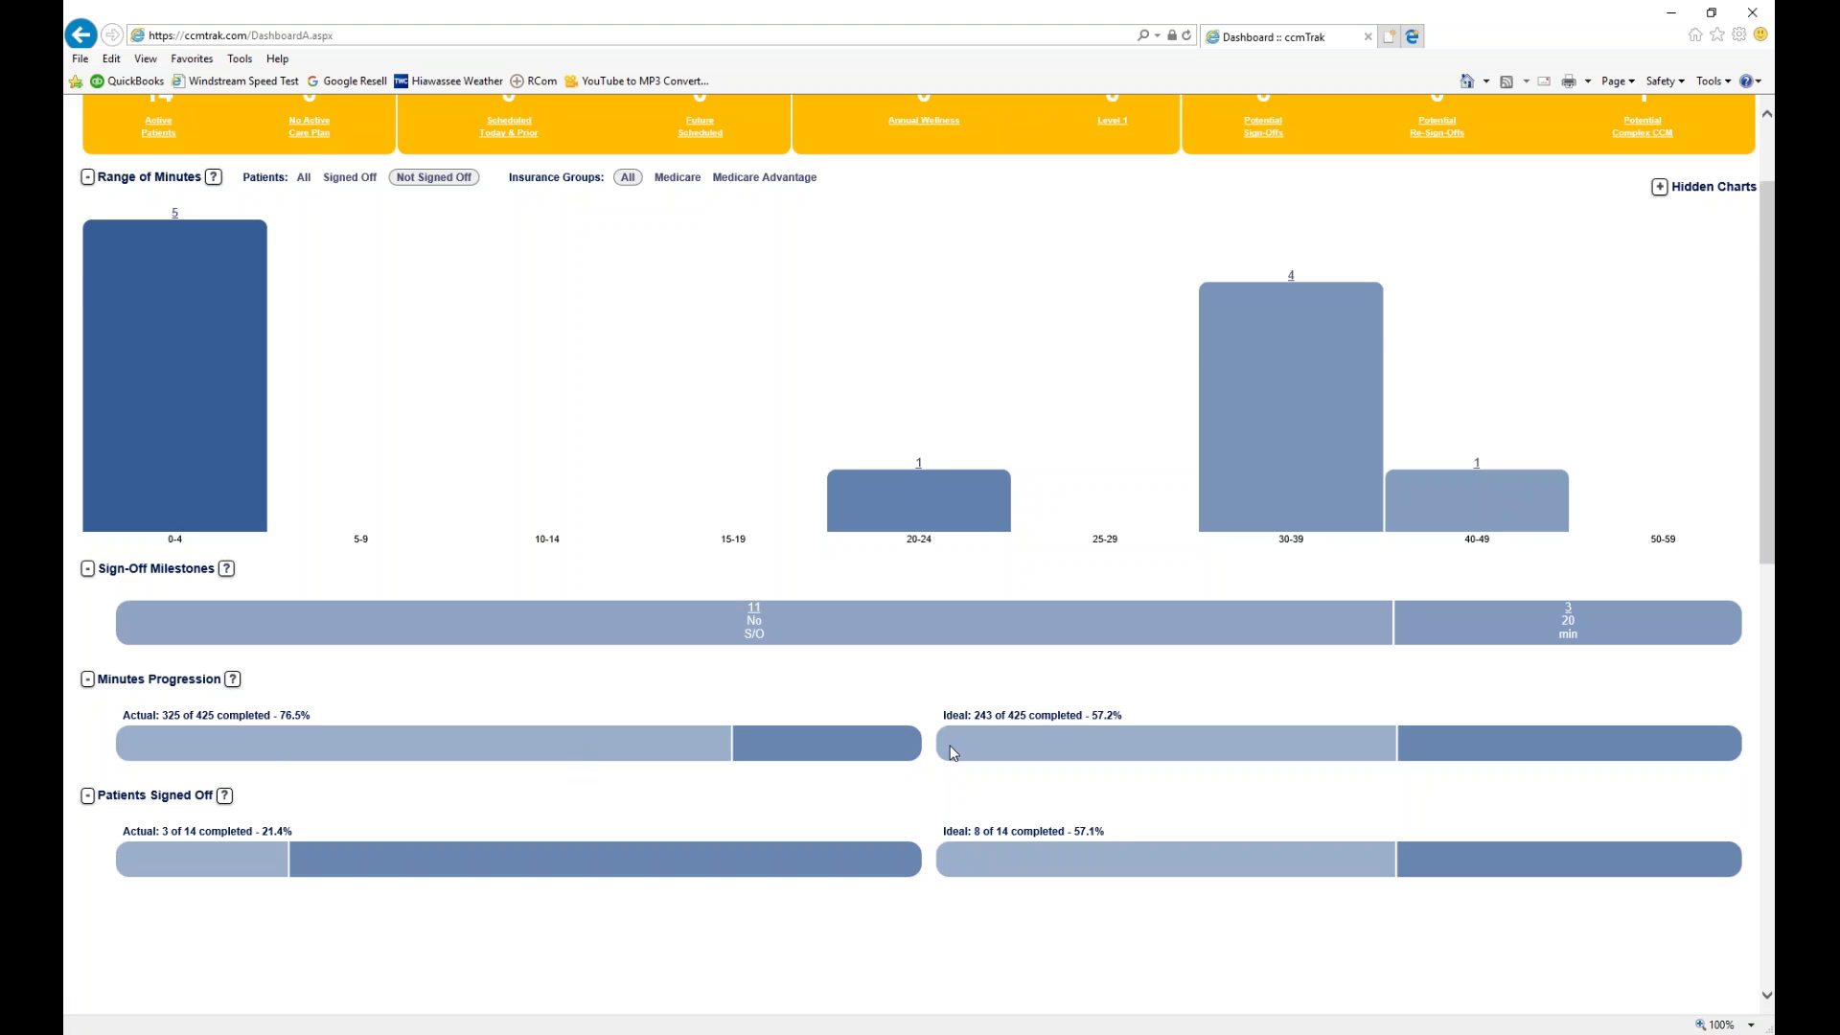
scroll(841, 403, "up", 2)
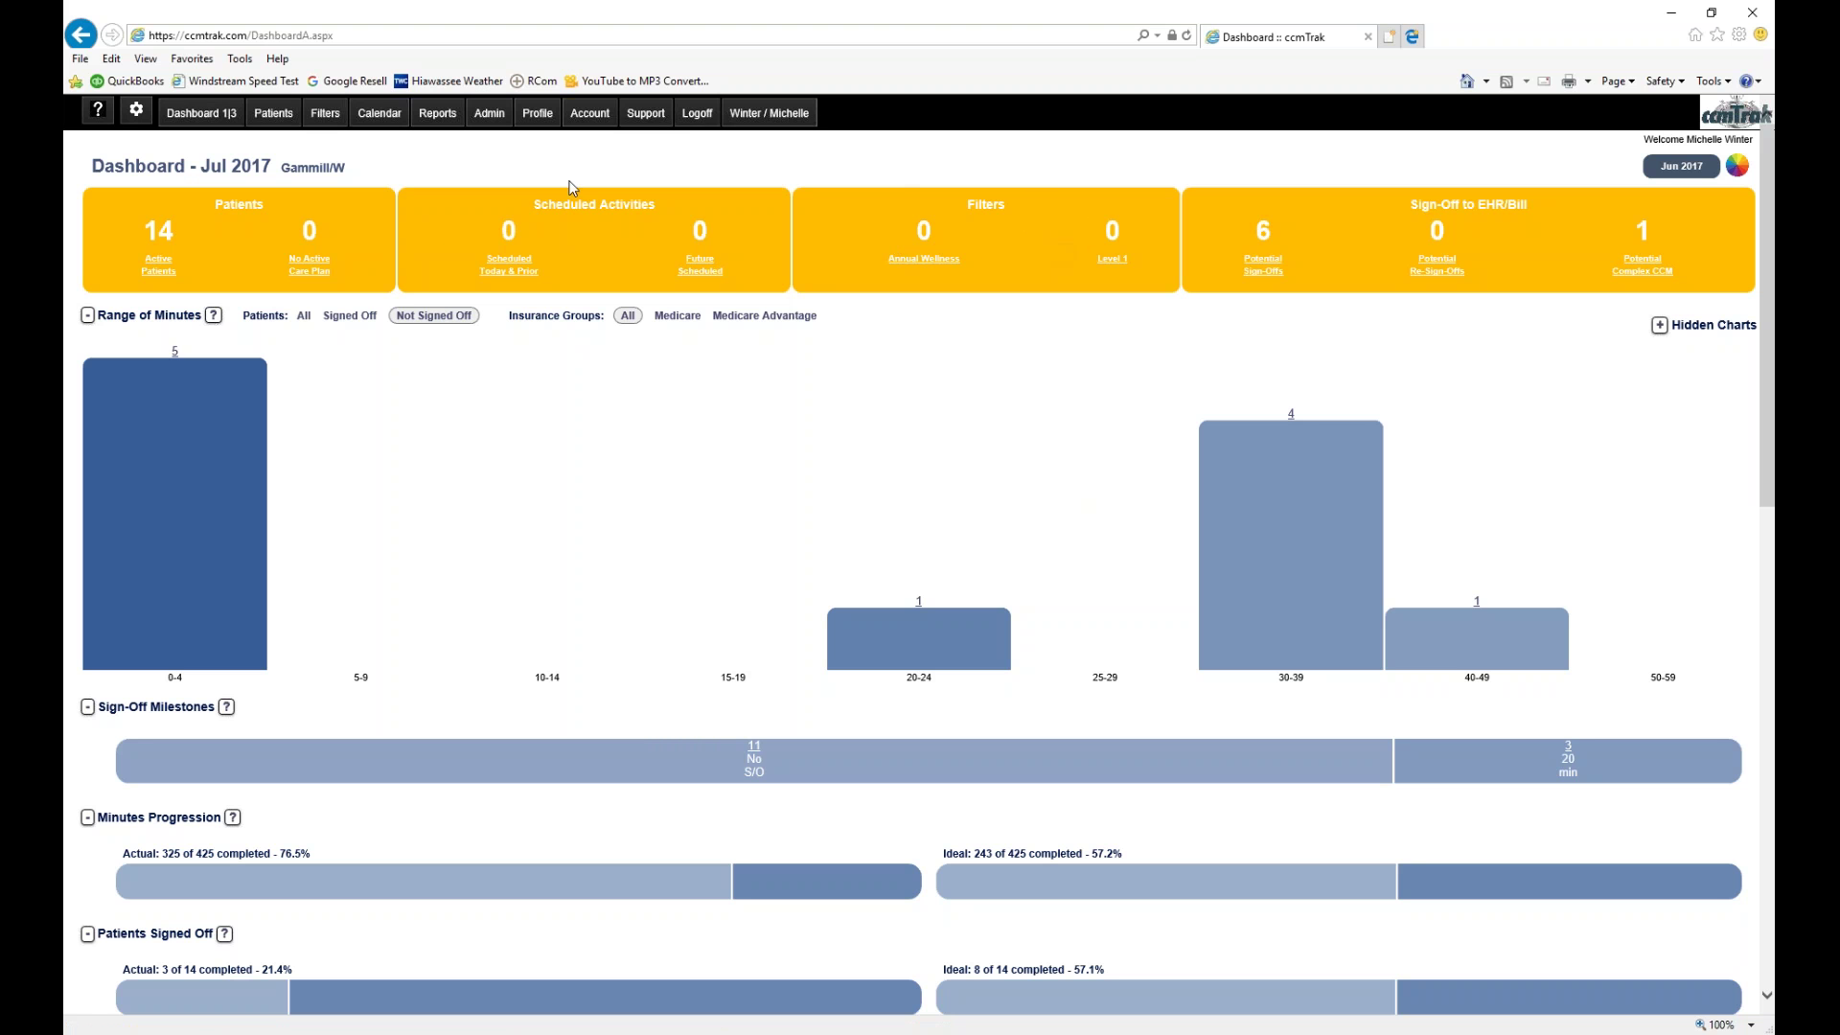
- Start a new patient filter with the attributes Alzheimer disease and Alzheimer's Dementia selected
left_click(317, 116)
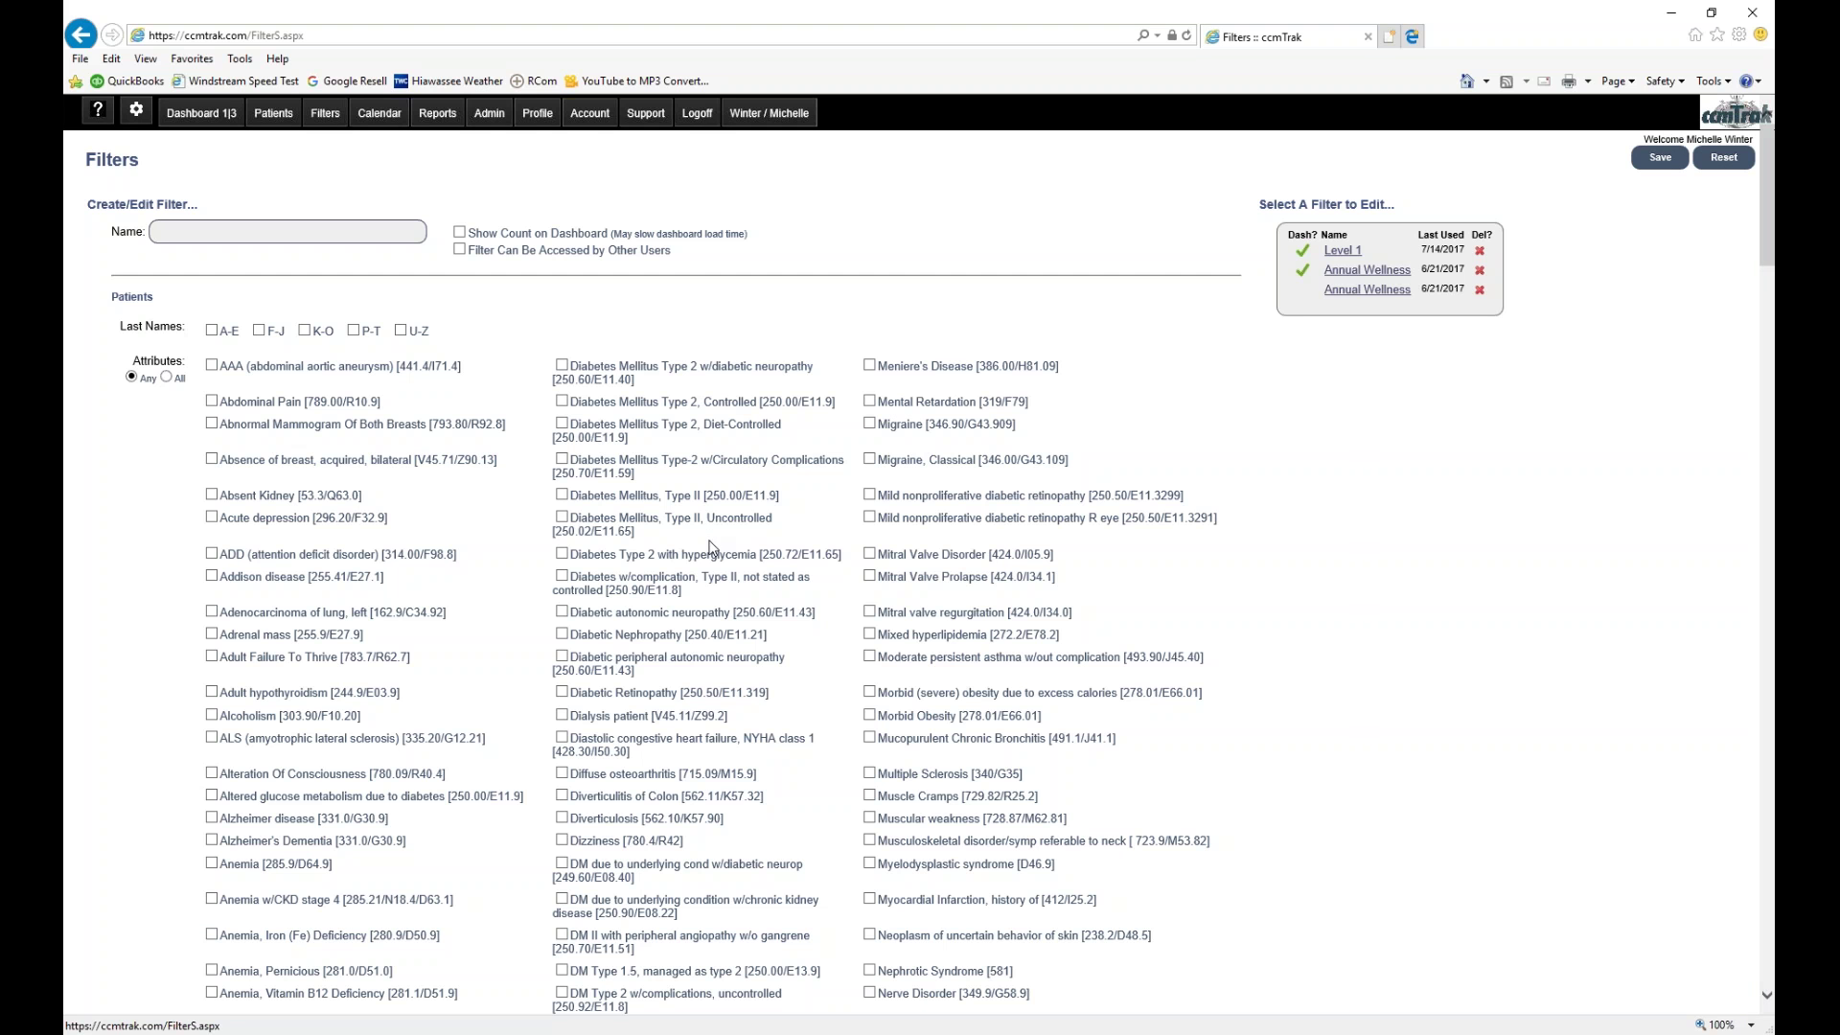
scroll(562, 678, "down", 3)
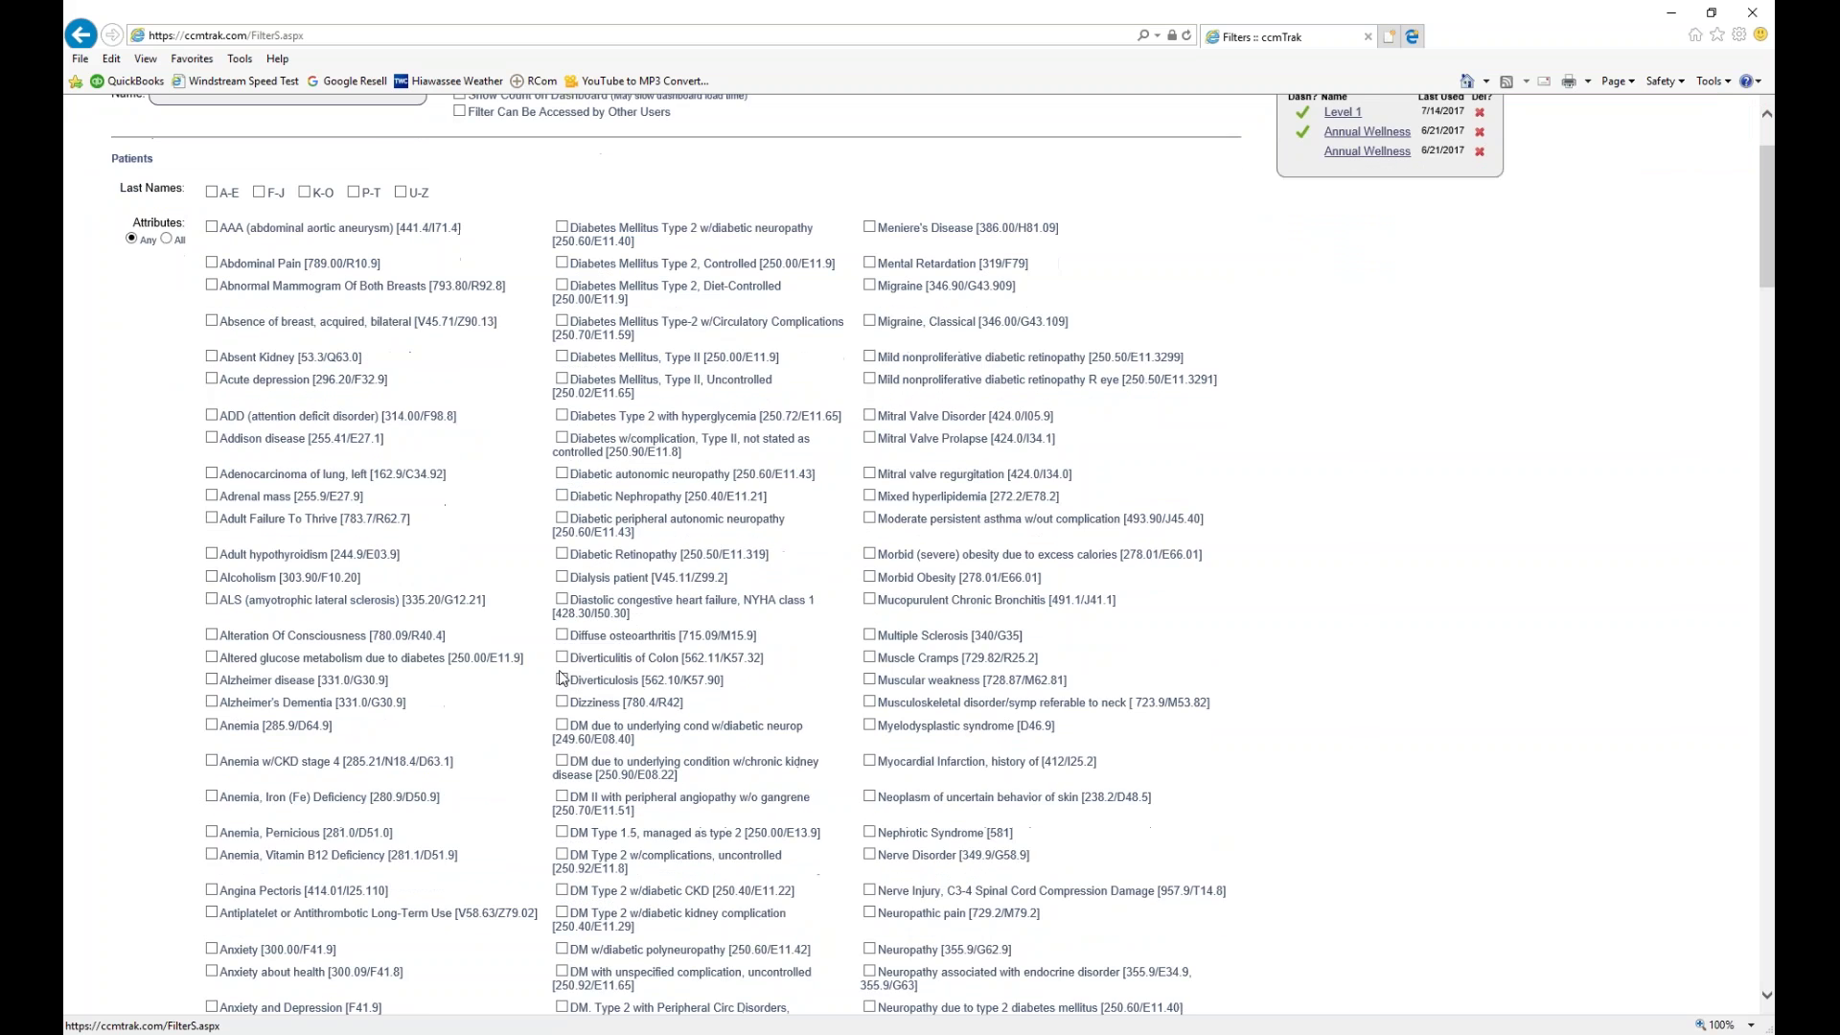
scroll(562, 677, "down", 3)
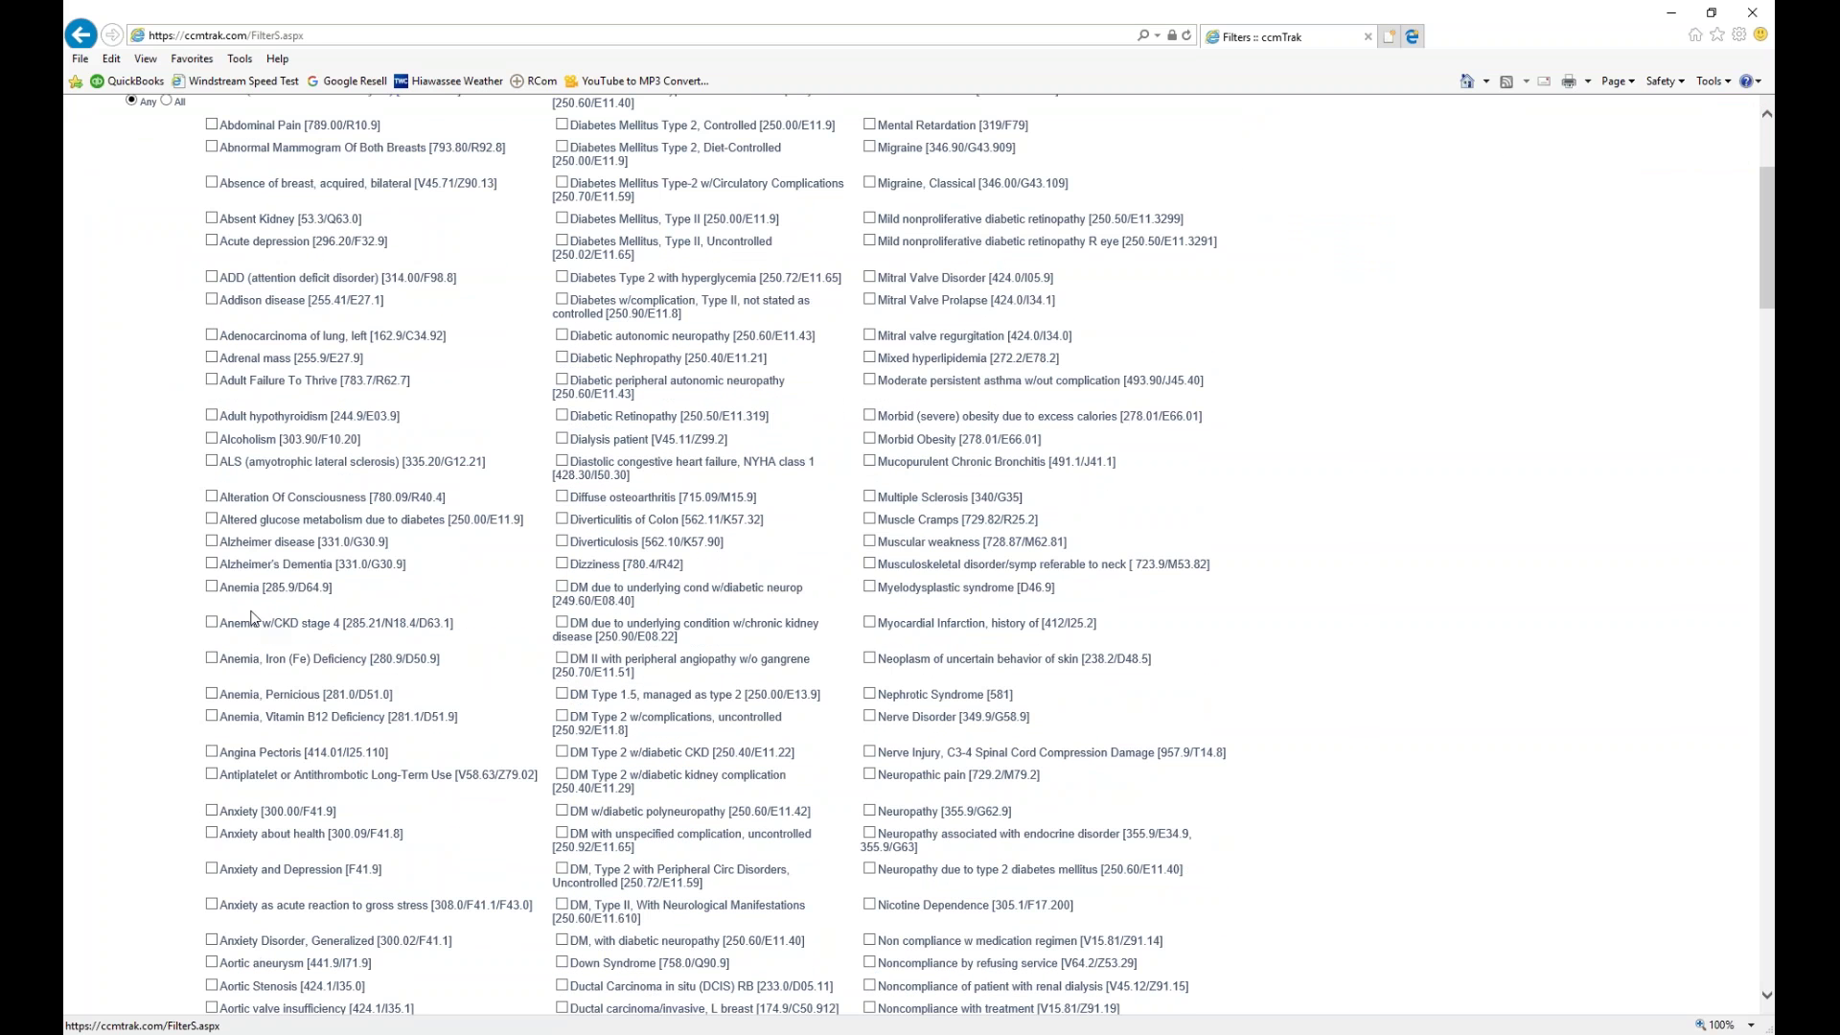
left_click(212, 542)
left_click(212, 565)
scroll(95, 624, "up", 3)
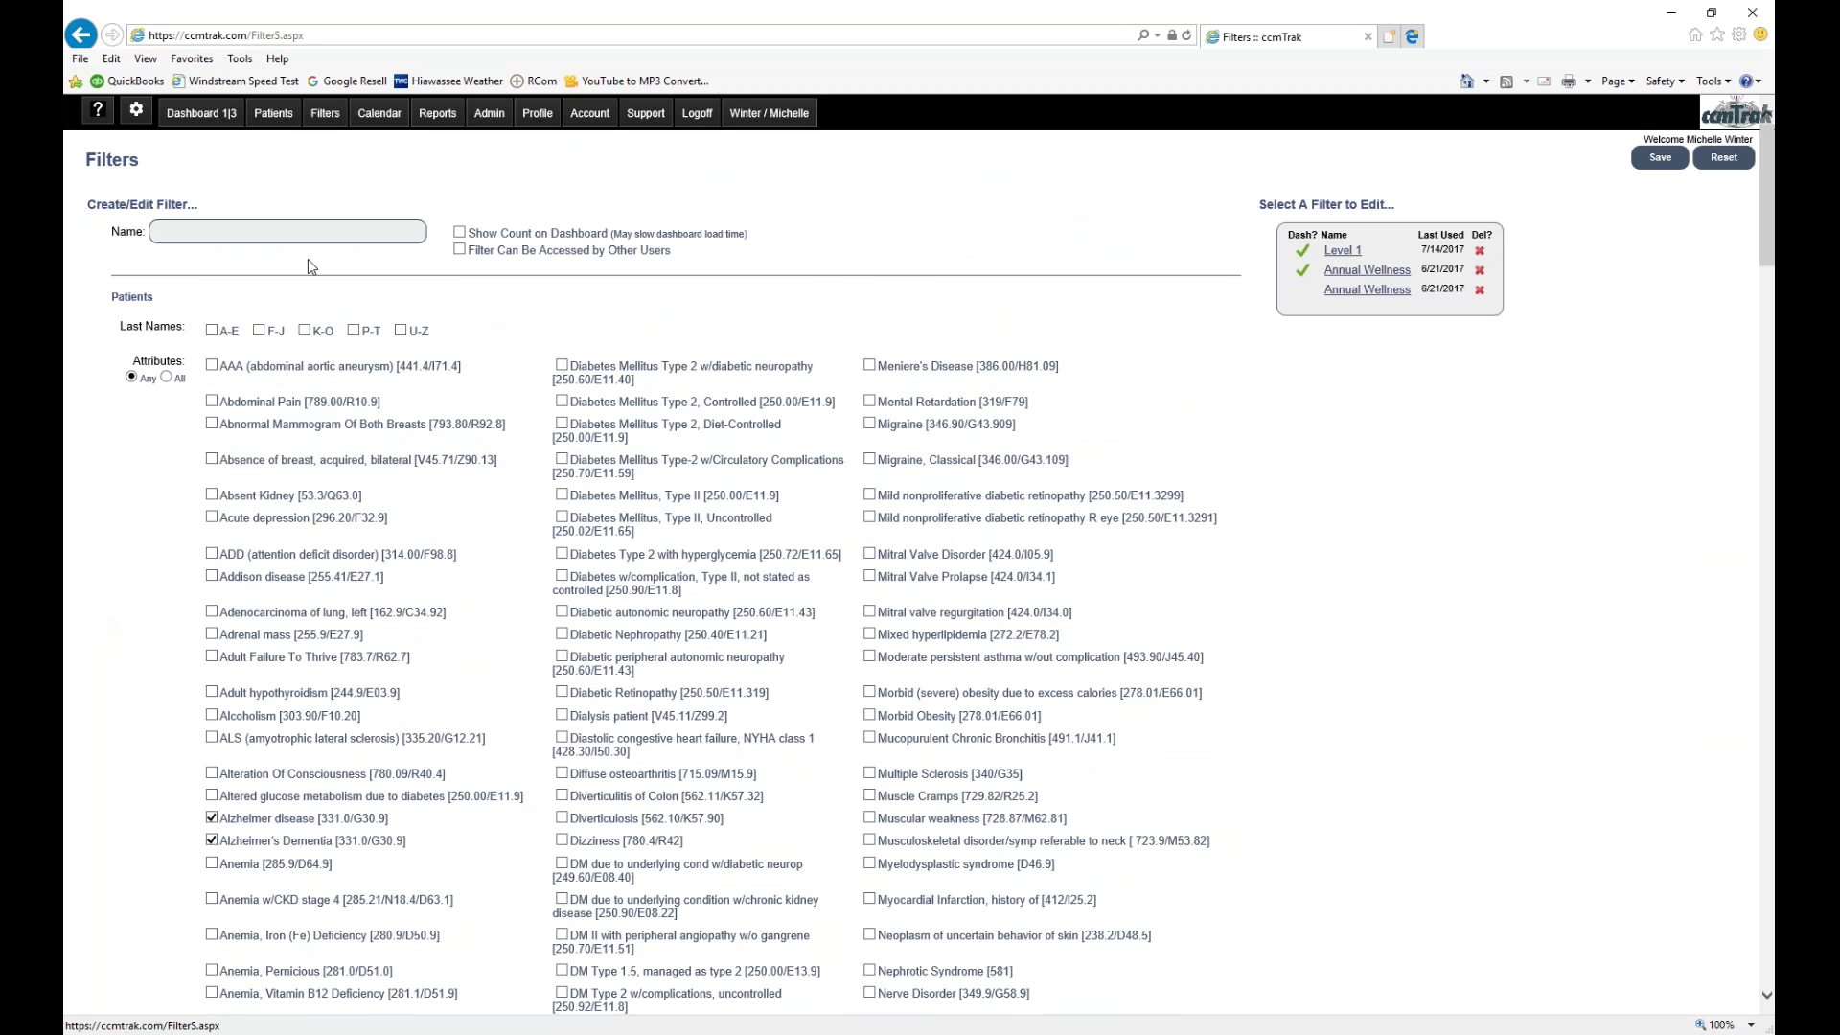
- Name the new filter "Alzheimer Patients" and save it
left_click(333, 230)
type("Alzheimer Patients")
left_click(1661, 160)
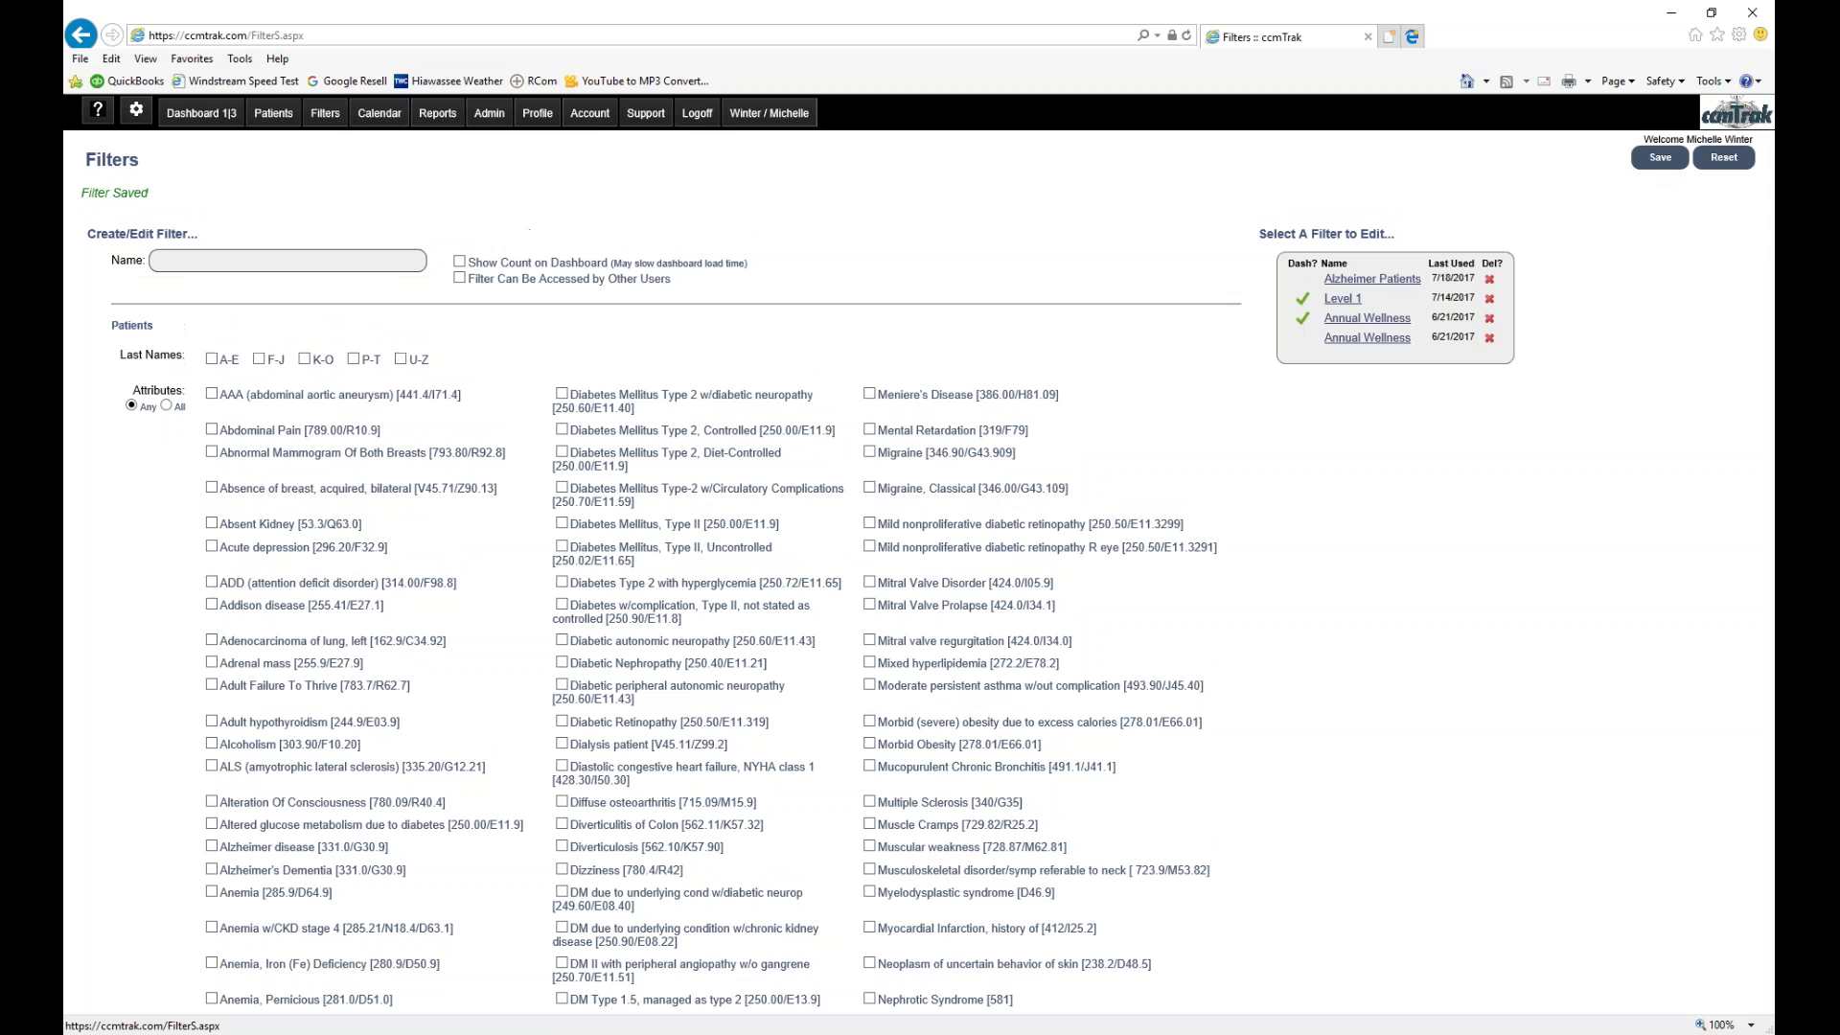
- Enable Show Count on Dashboard for the Alzheimer Patients filter, save it and view the dashboard
left_click(215, 115)
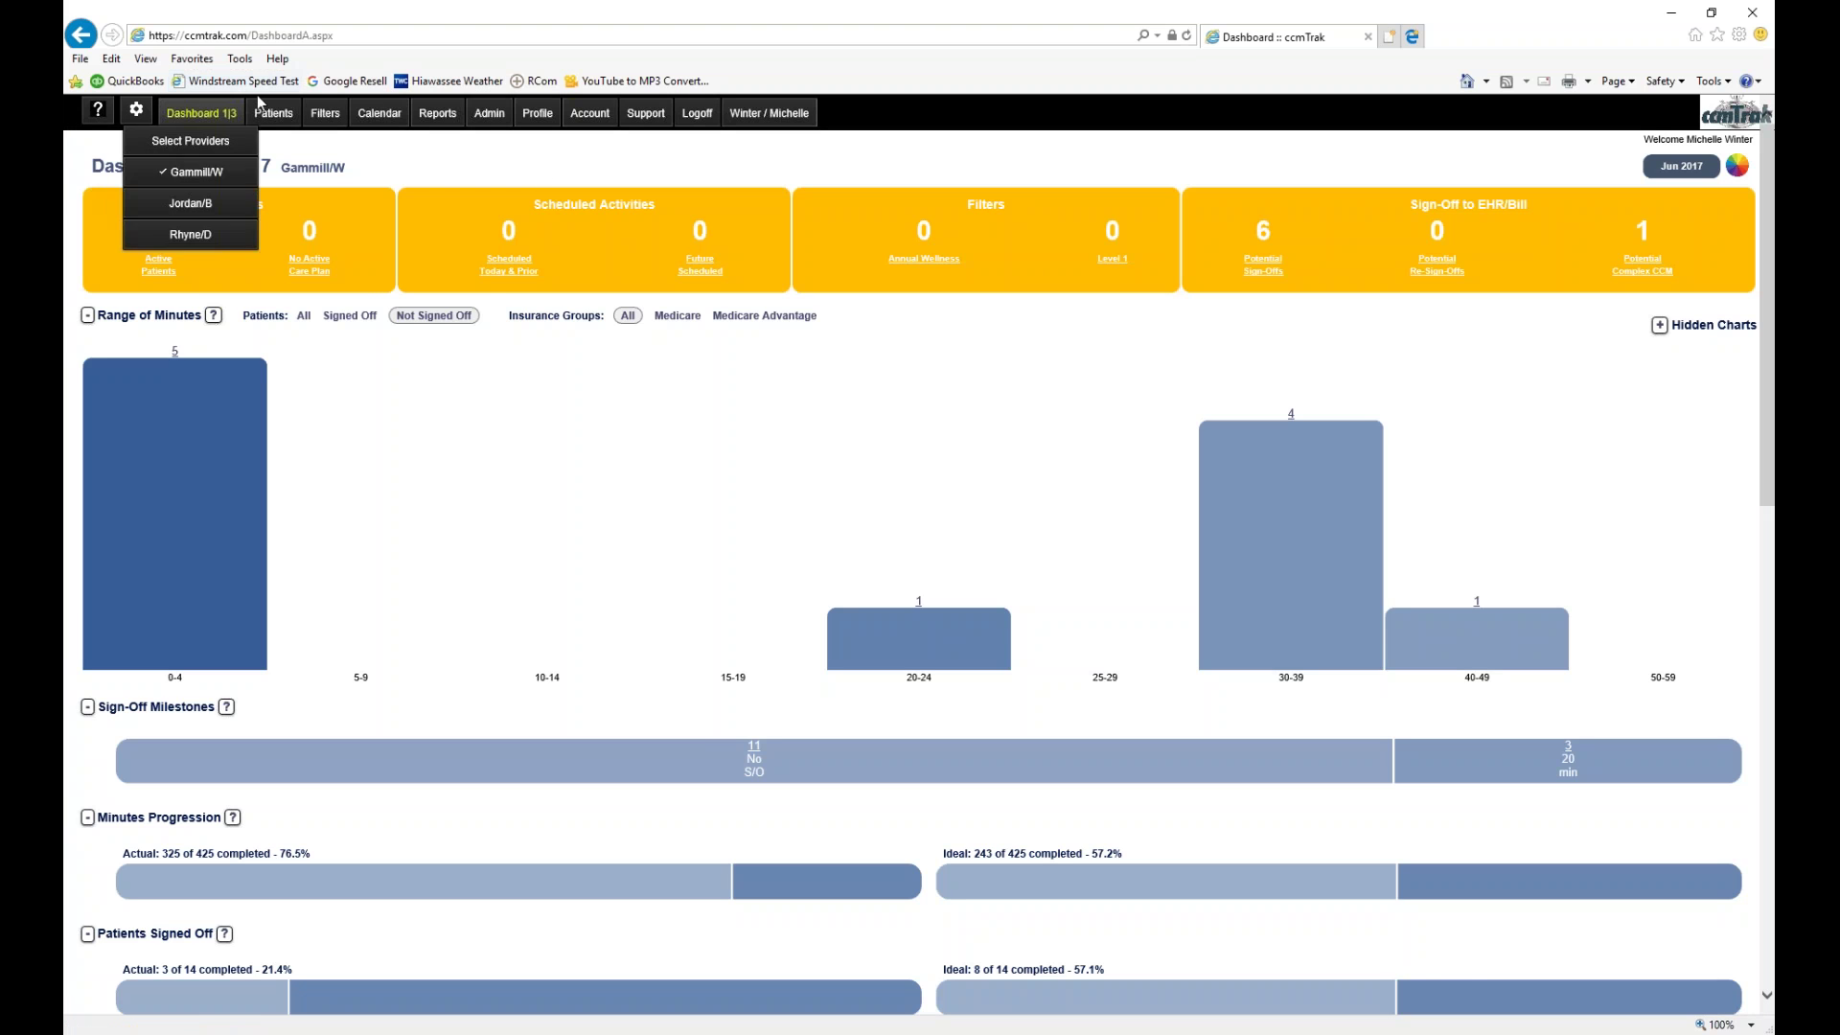
left_click(325, 113)
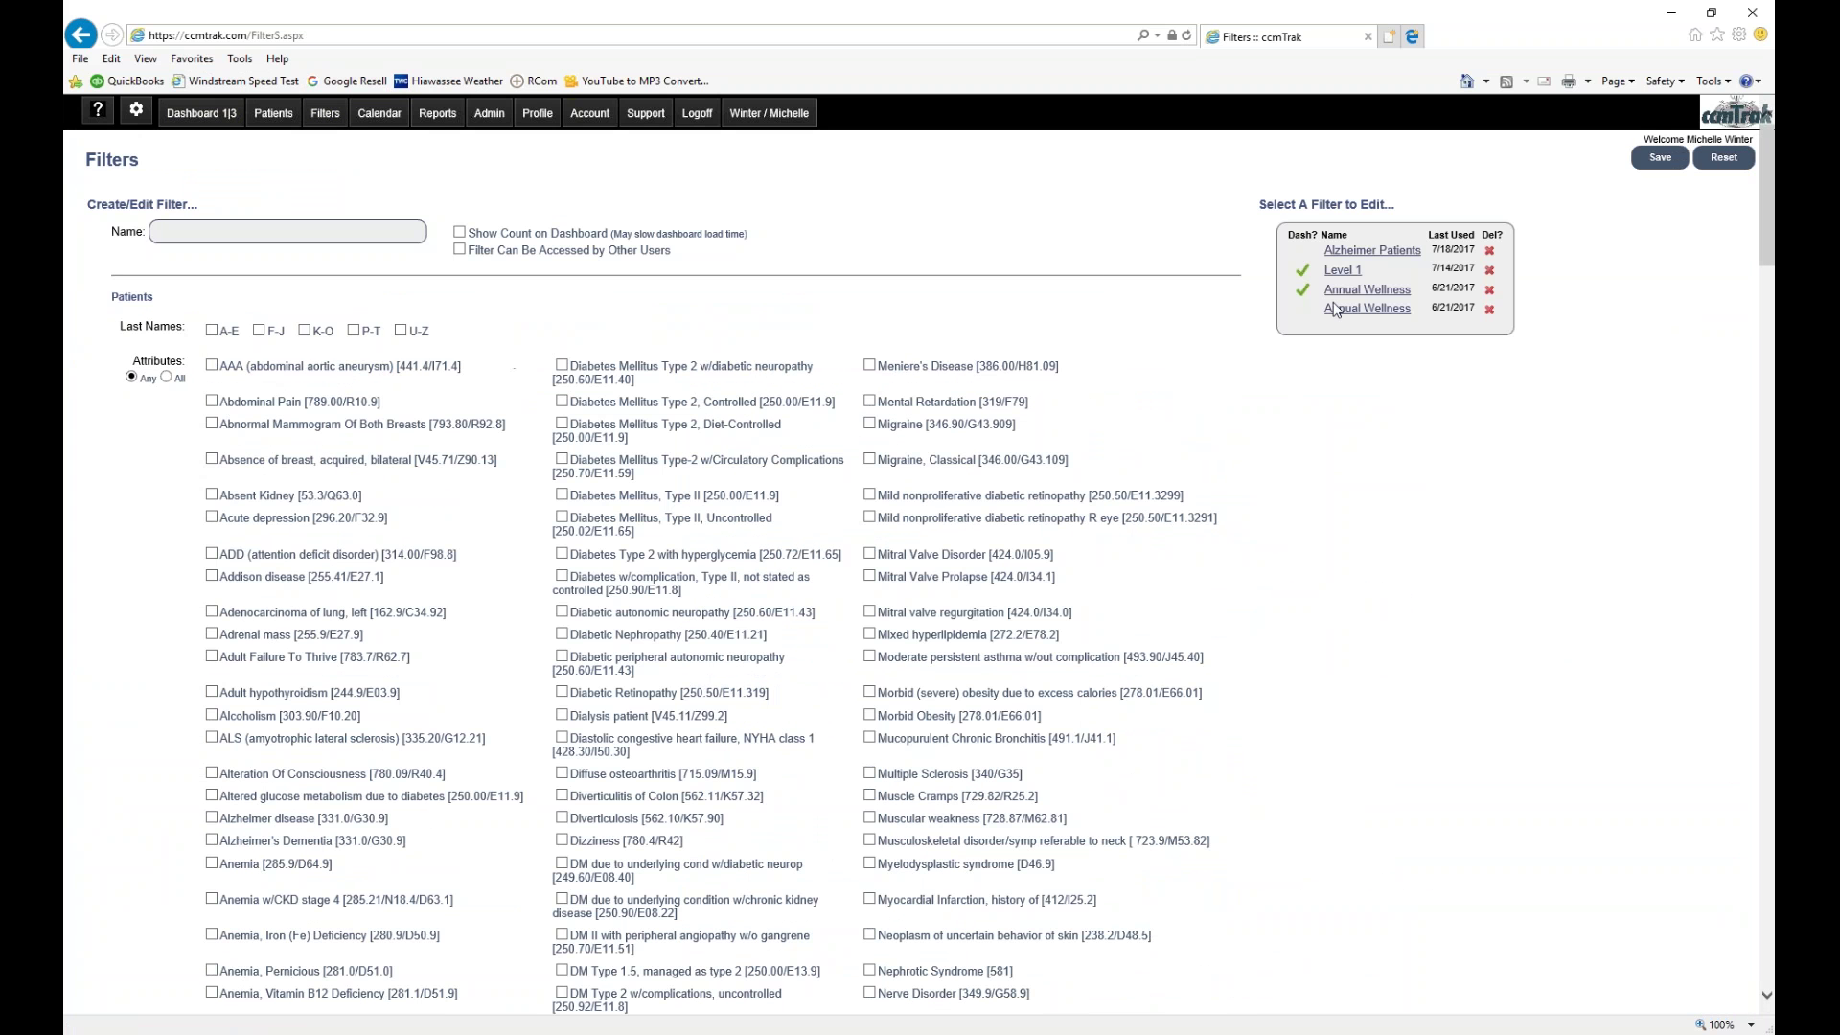
left_click(1350, 254)
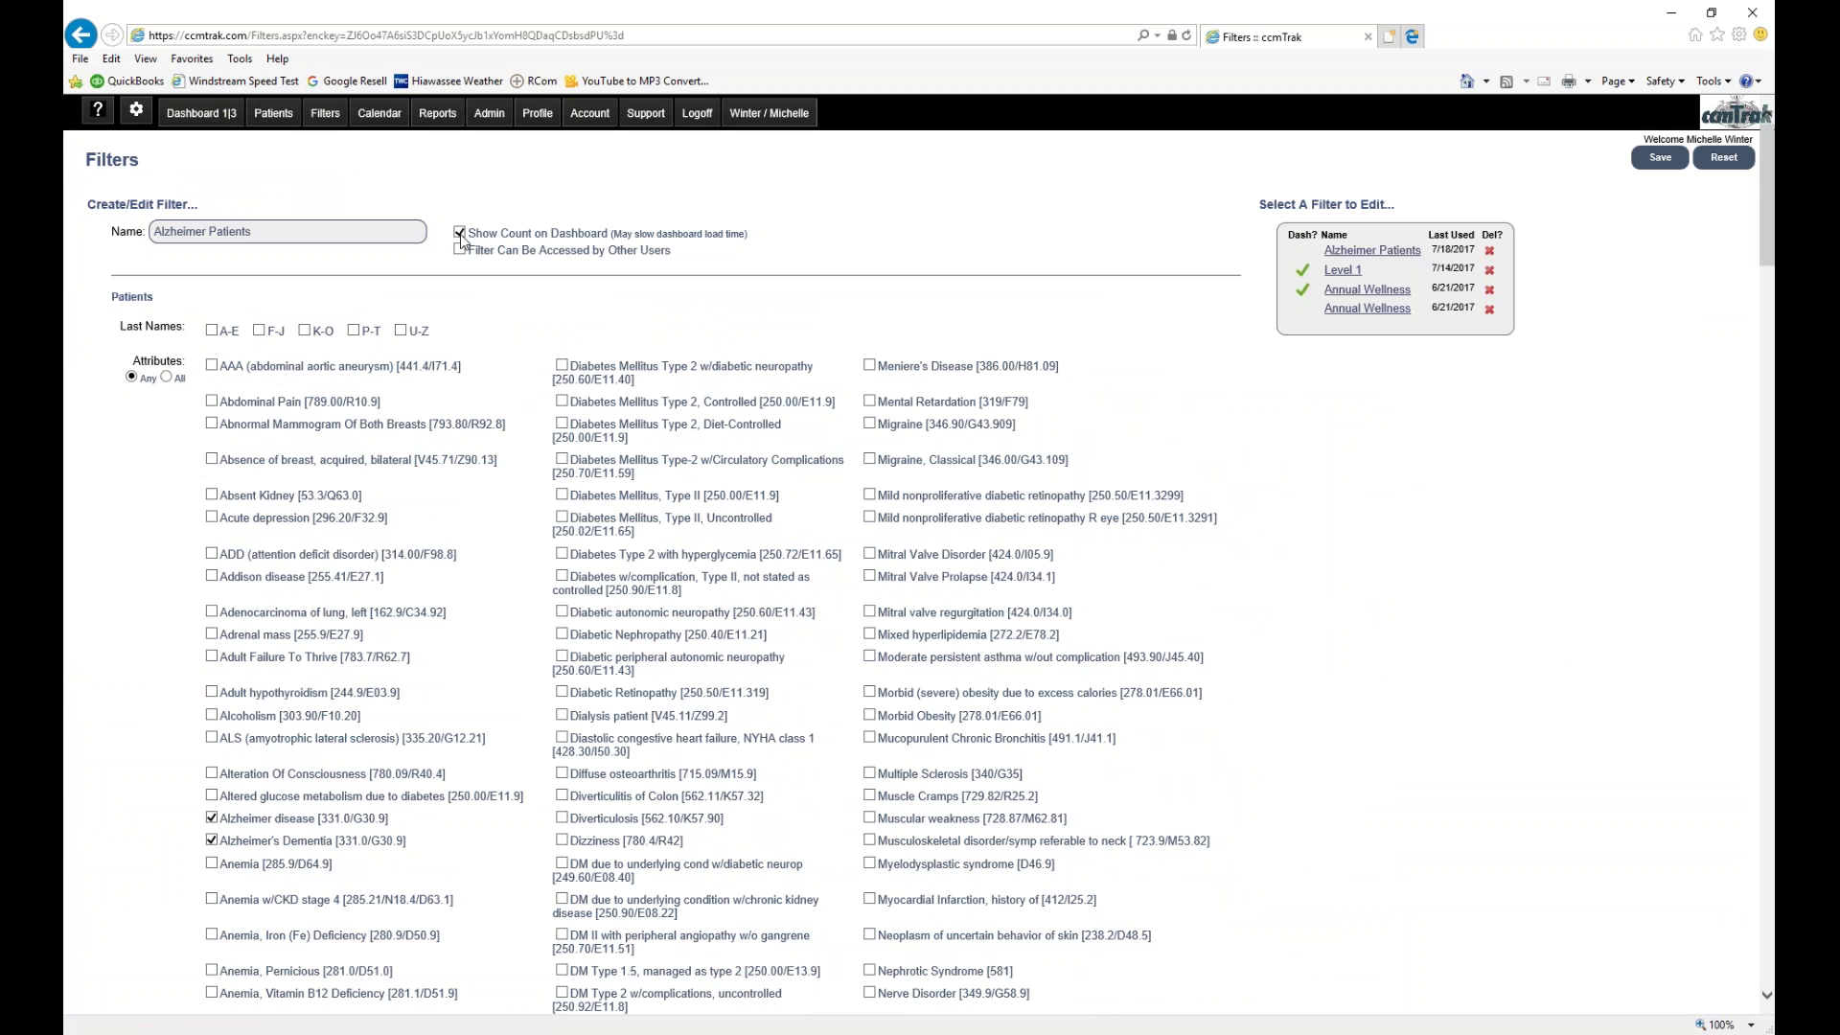
left_click(1654, 162)
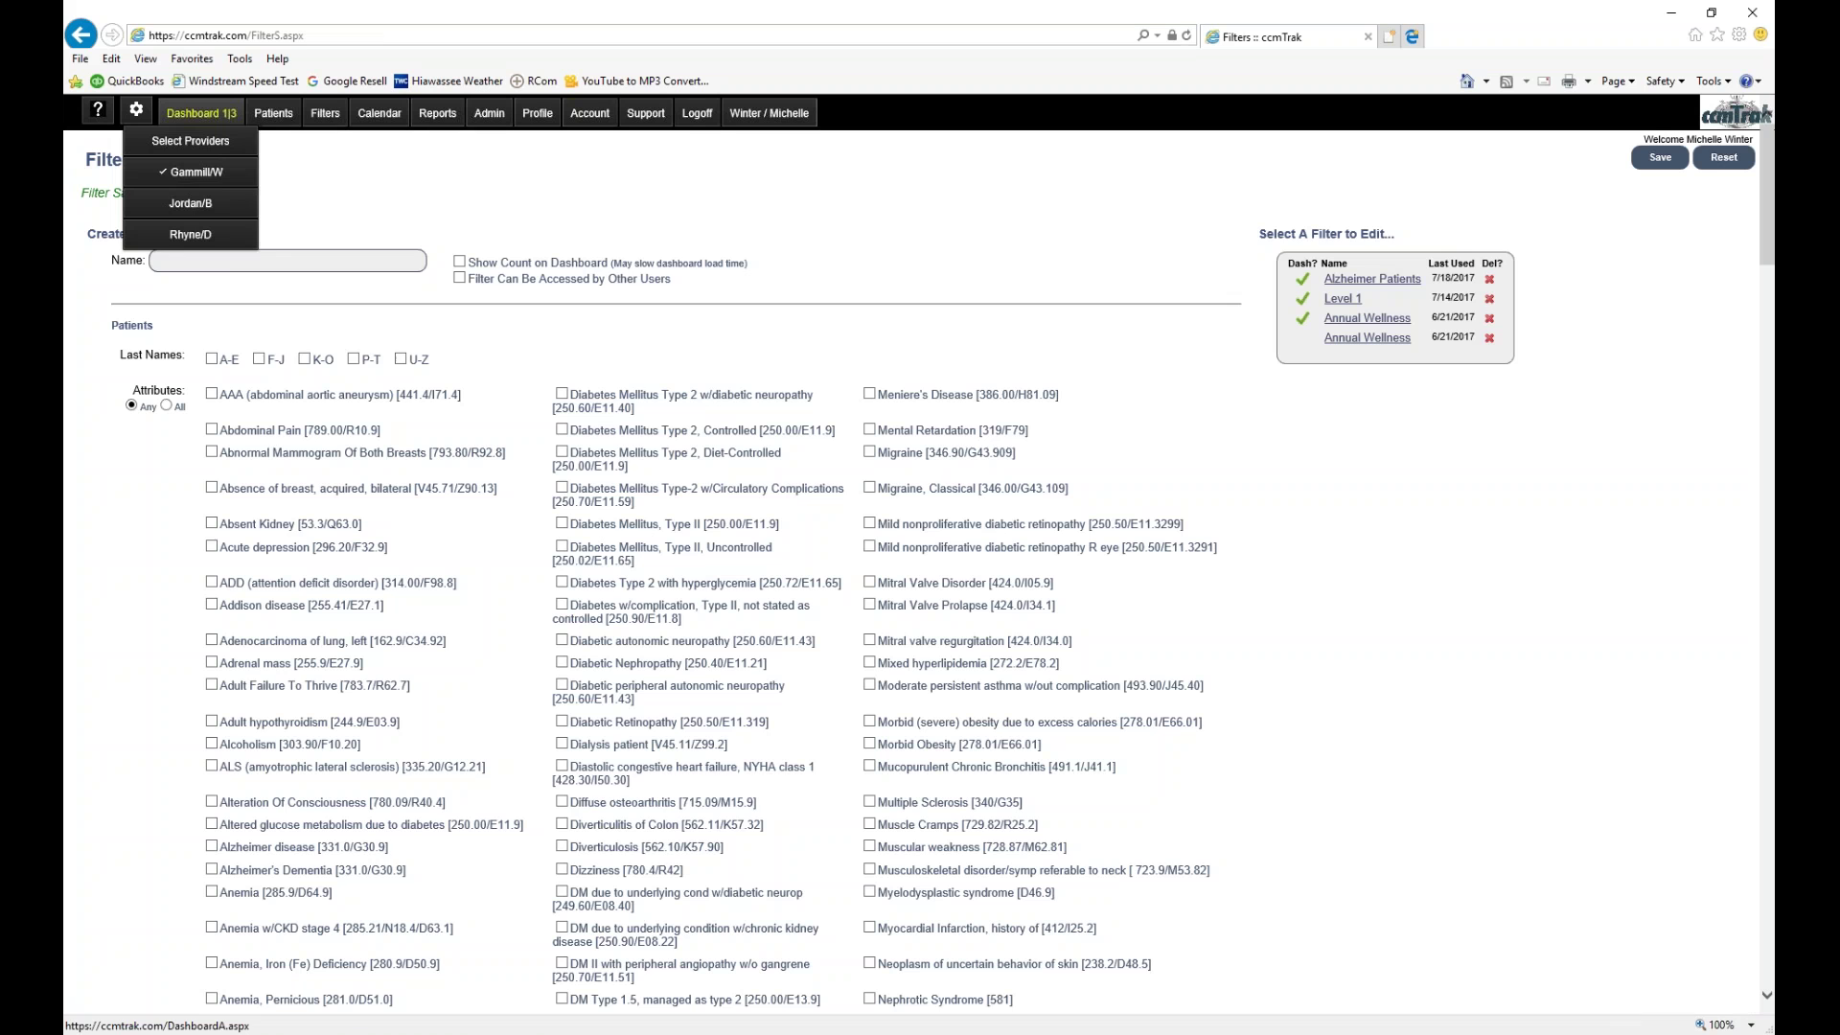
left_click(199, 113)
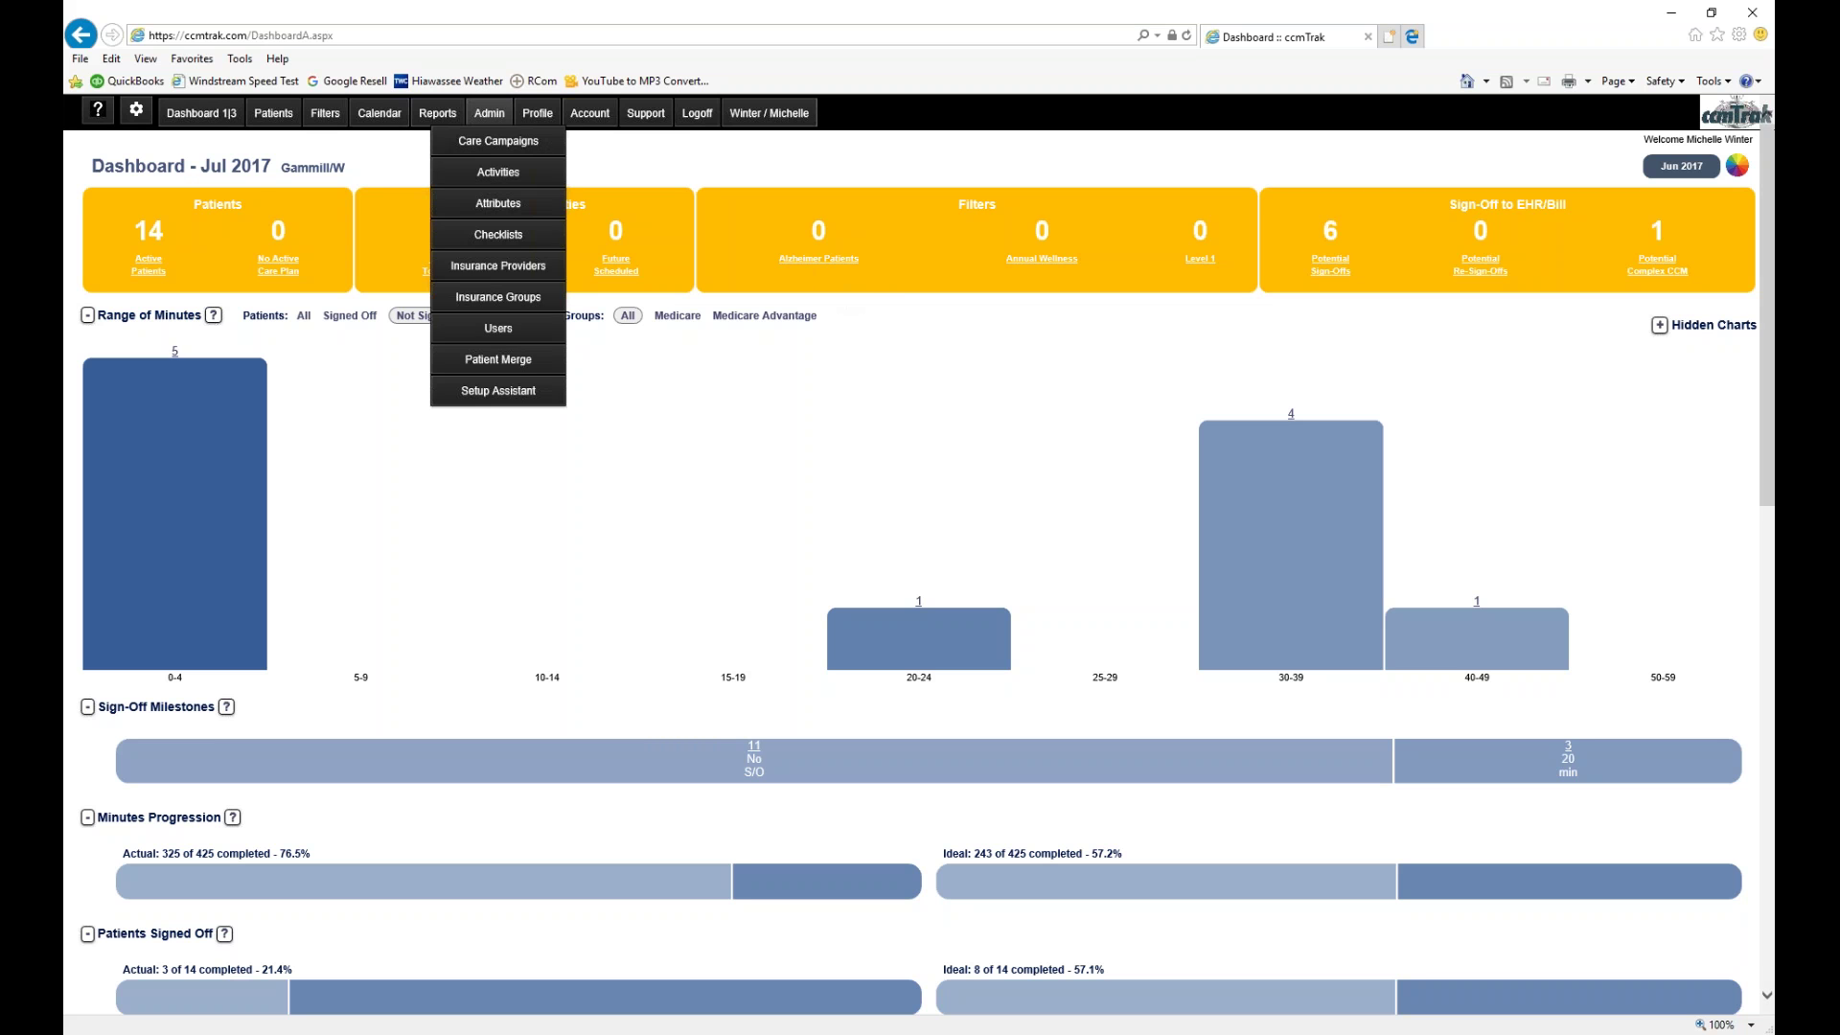
- Reuse the Alzheimer Patients filter by renaming it "Diabetes Patients" and clearing the Alzheimer disease and Alzheimer's Dementia attributes
left_click(327, 115)
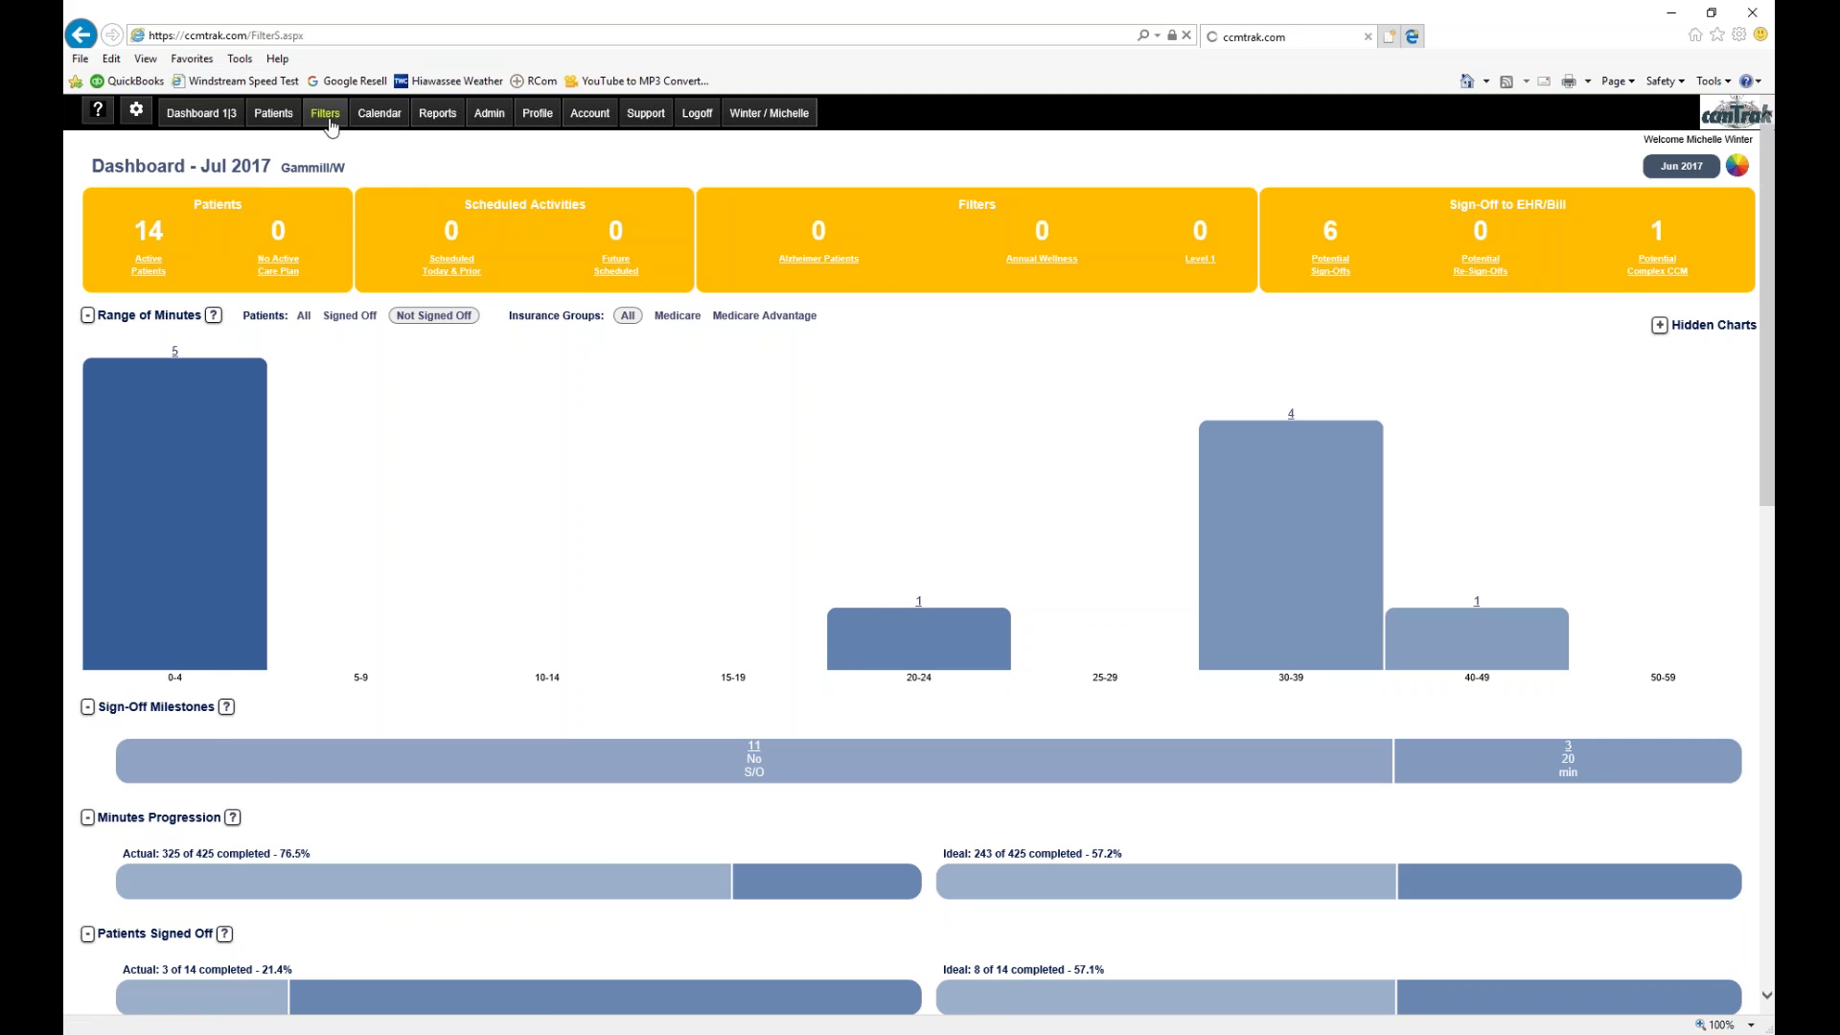
left_click(1351, 251)
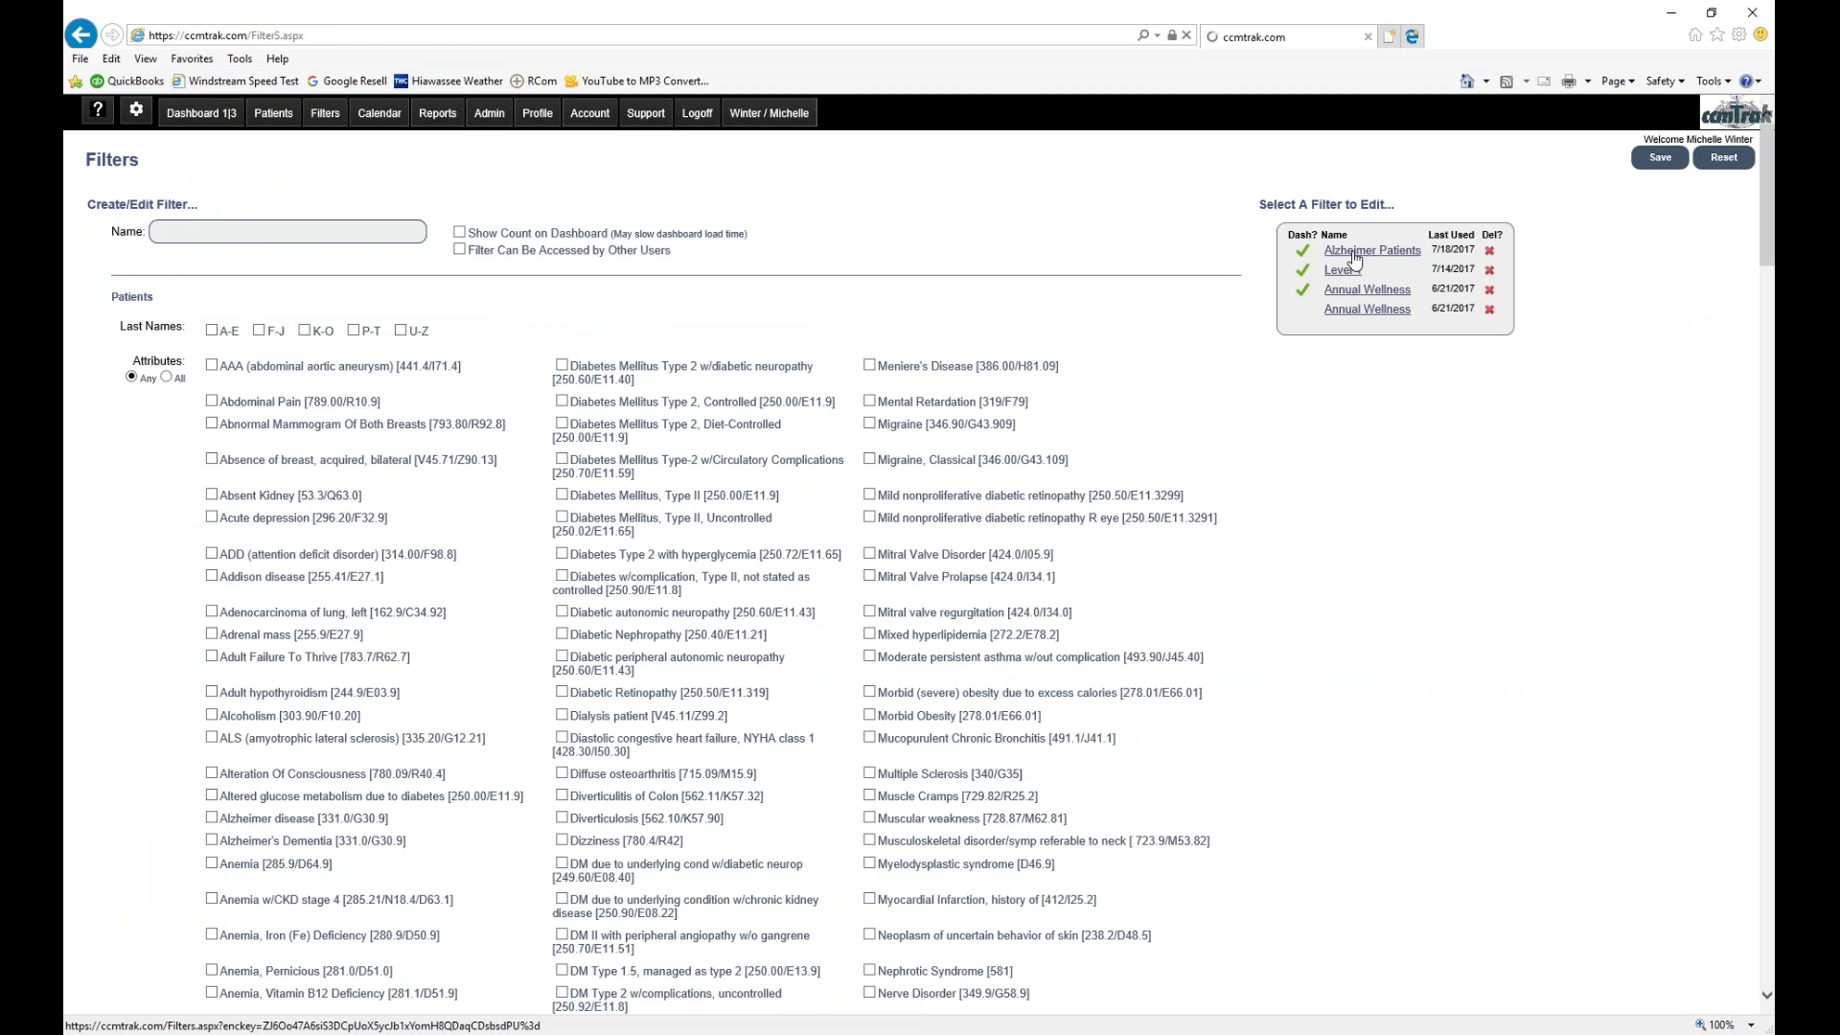
double_click(177, 233)
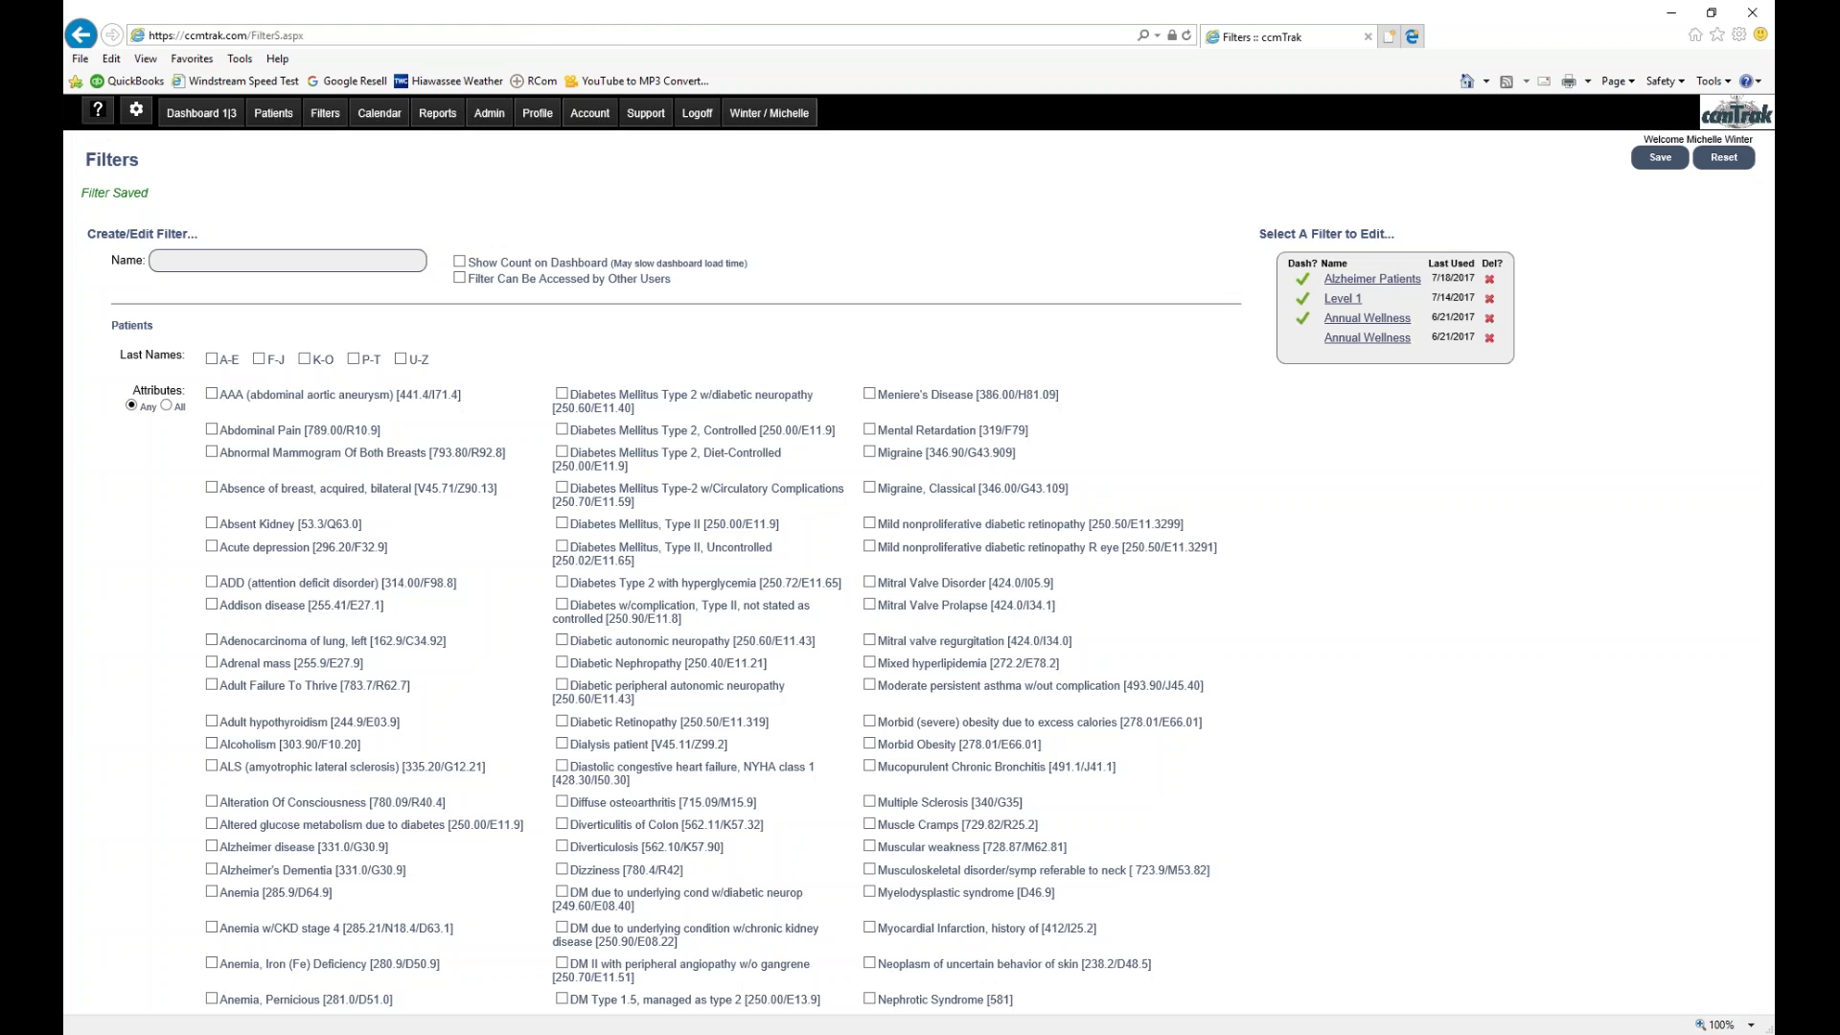
left_click(1380, 280)
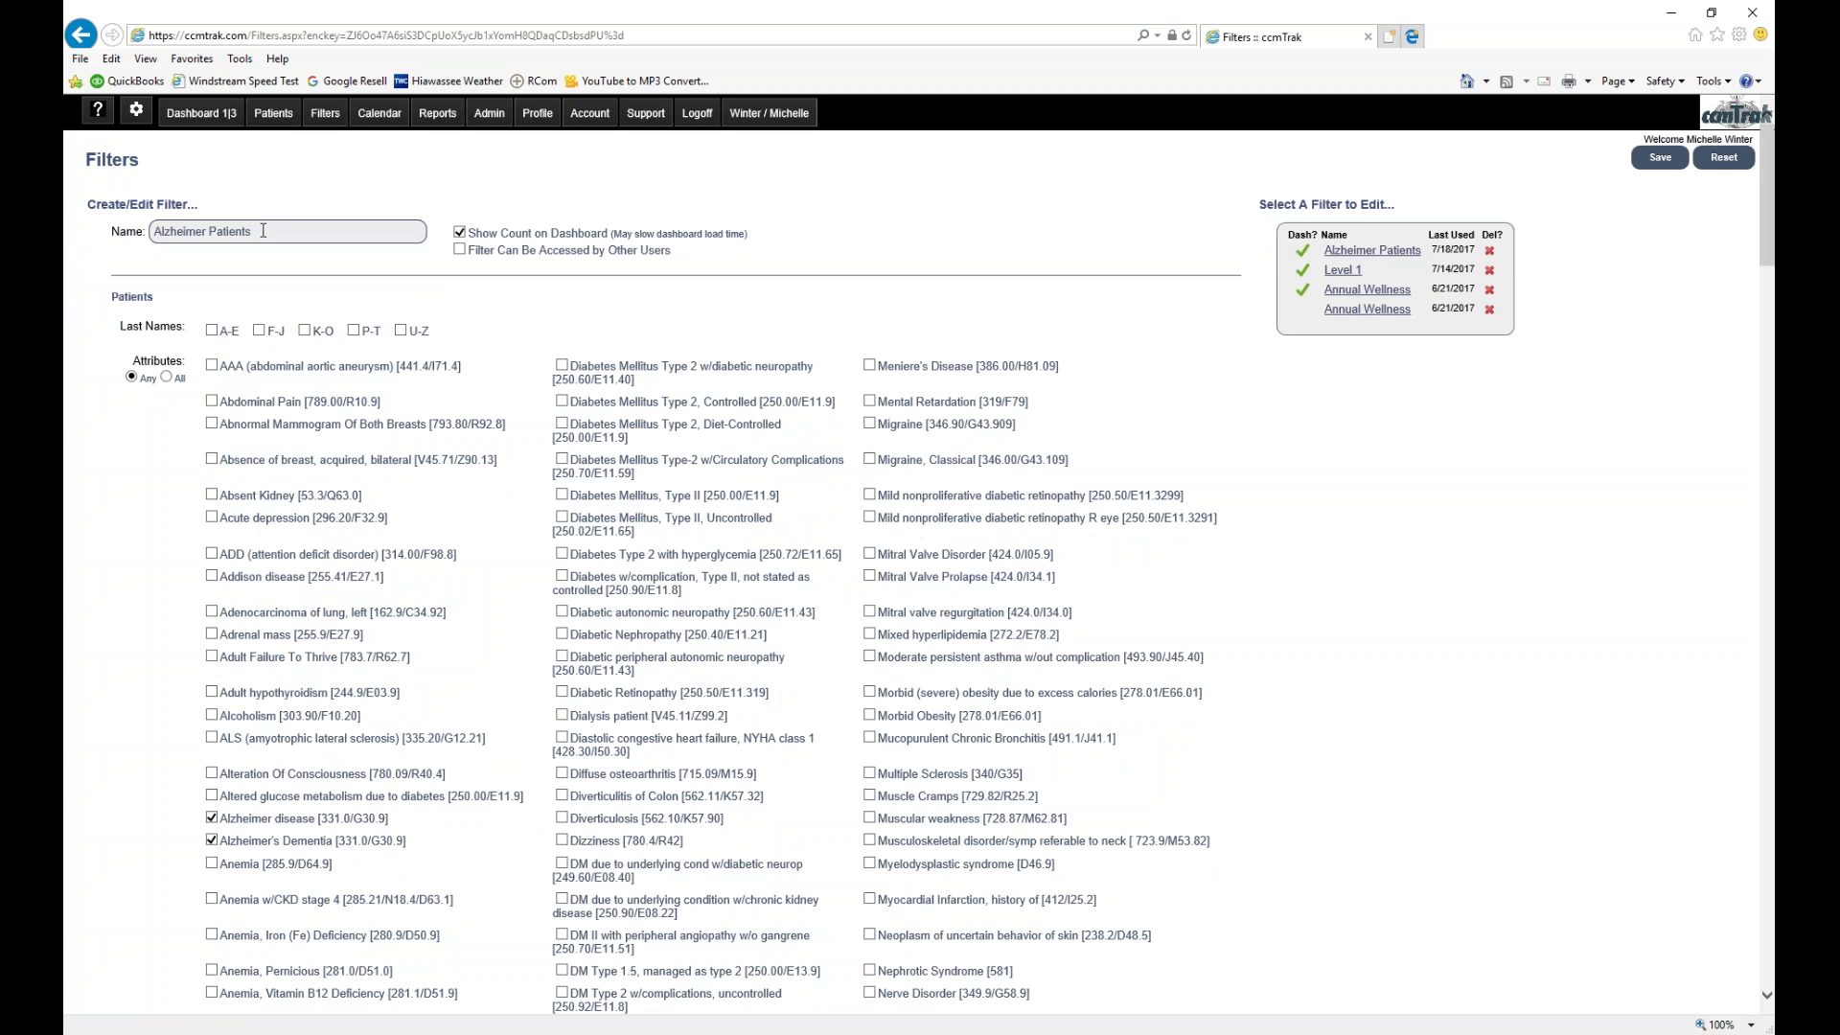
left_click_drag(207, 235, 126, 237)
type("Diabetes")
left_click(212, 817)
left_click(212, 840)
- Select all diabetes and diabetic attributes from Diabetes Mellitus Type 2 w/diabetic neuropathy through Diabetic Retinopathy
left_click(561, 612)
left_click(562, 576)
left_click(562, 554)
left_click(561, 518)
left_click(561, 495)
left_click(561, 460)
left_click(562, 424)
left_click(561, 400)
left_click(562, 366)
scroll(538, 647, "down", 1)
left_click(564, 496)
left_click(563, 519)
left_click(563, 554)
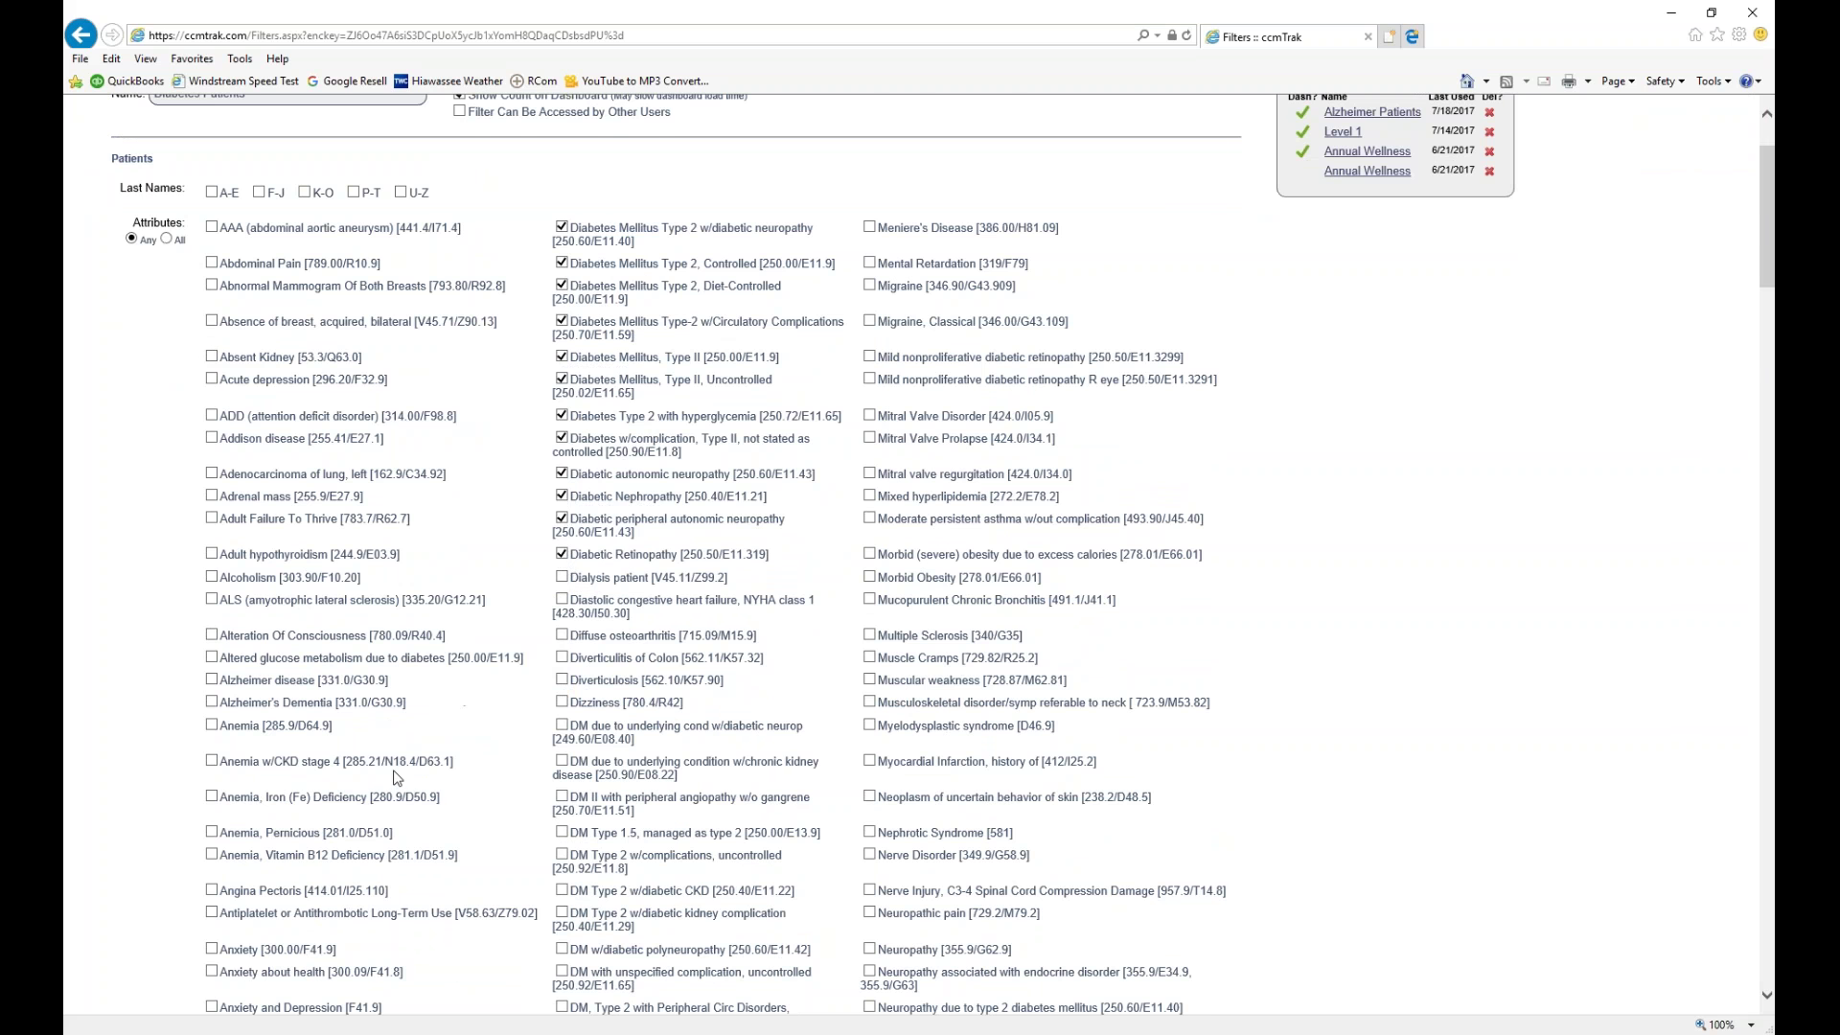
- Add the attributes Diabetes 1.5, Managed As Type 1 and Diabetes Mellitus to the filter
scroll(397, 778, "down", 10)
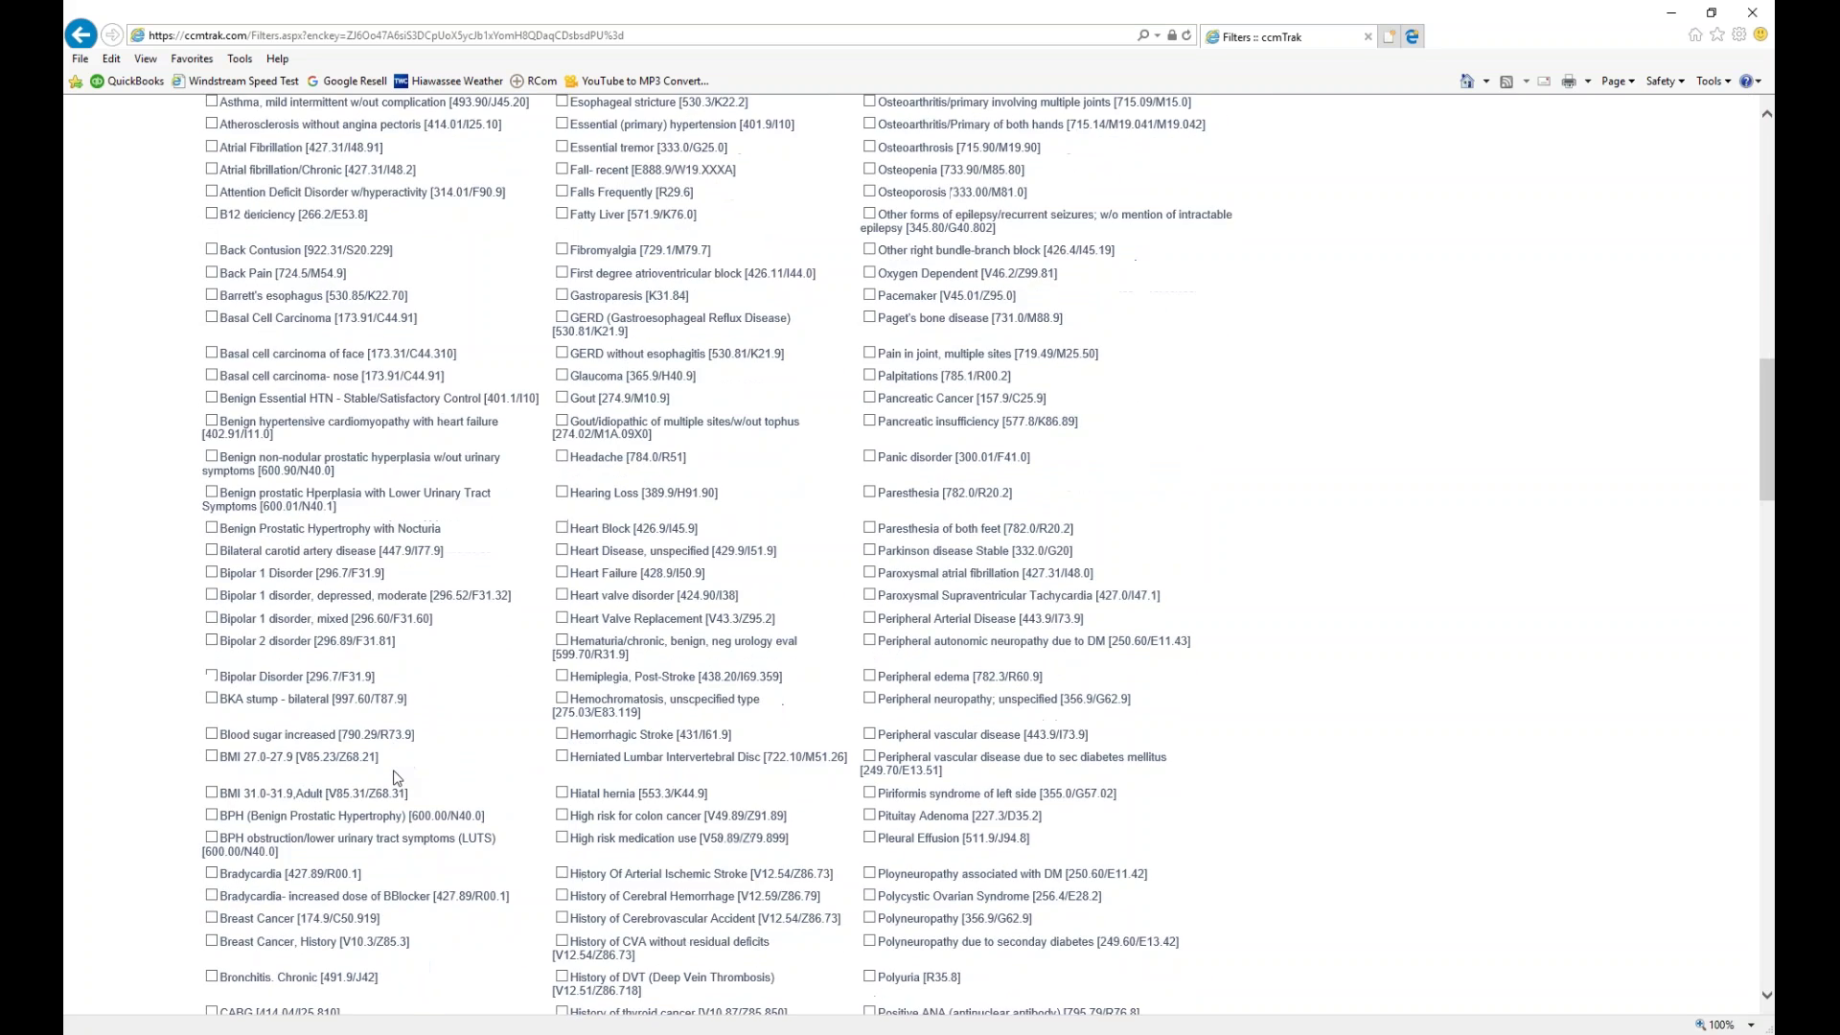
scroll(397, 778, "down", 15)
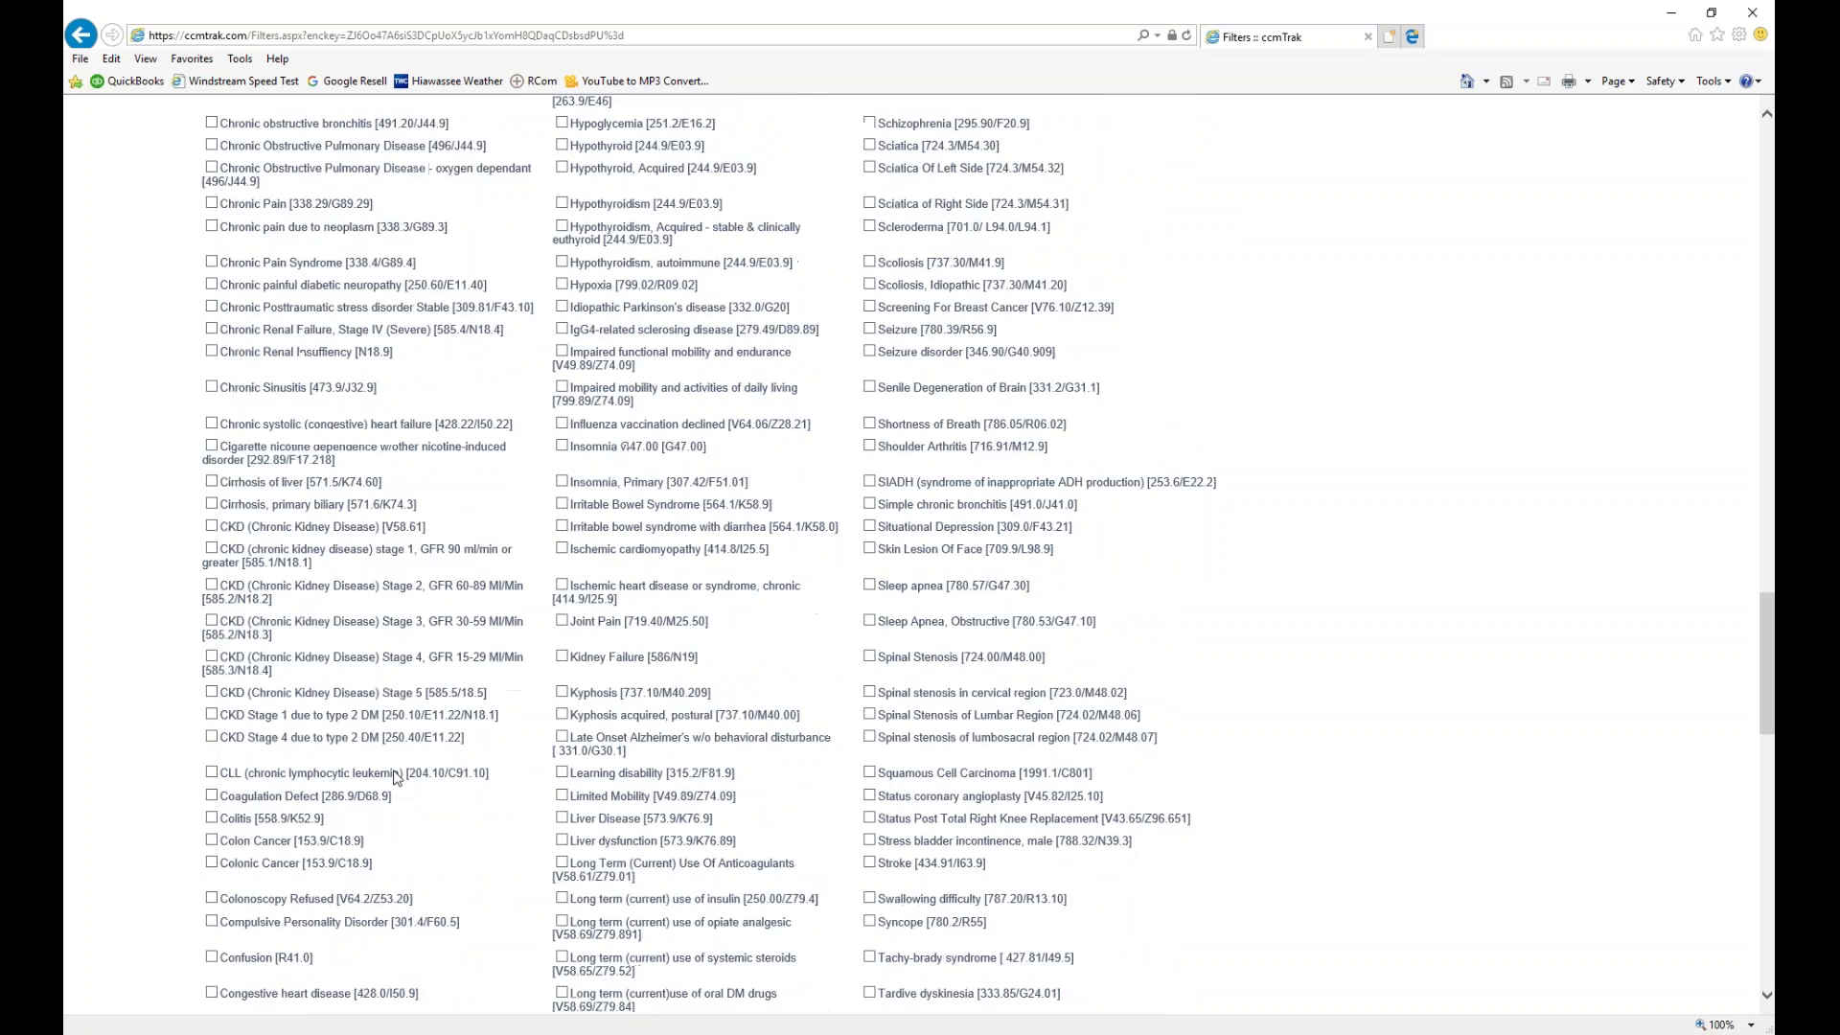
scroll(396, 778, "down", 10)
left_click(212, 530)
left_click(212, 553)
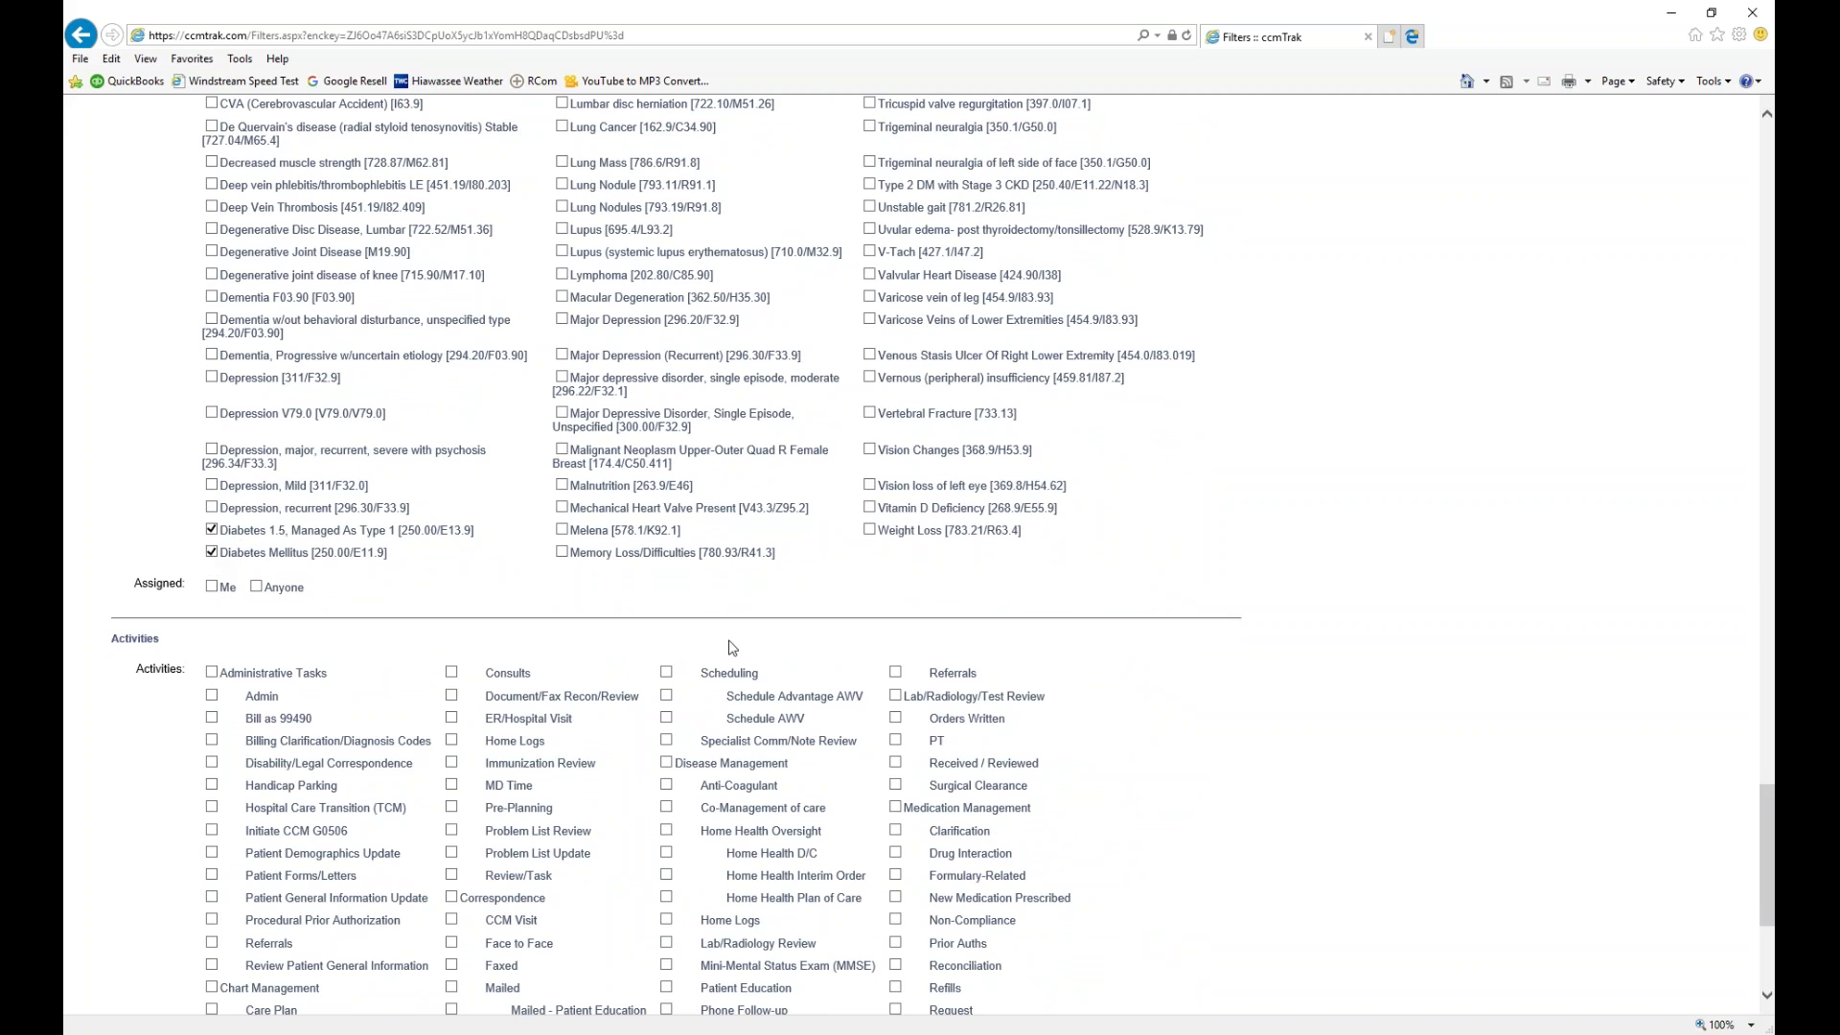
- Save the Diabetes Patients filter and return to the dashboard
scroll(732, 648, "up", 20)
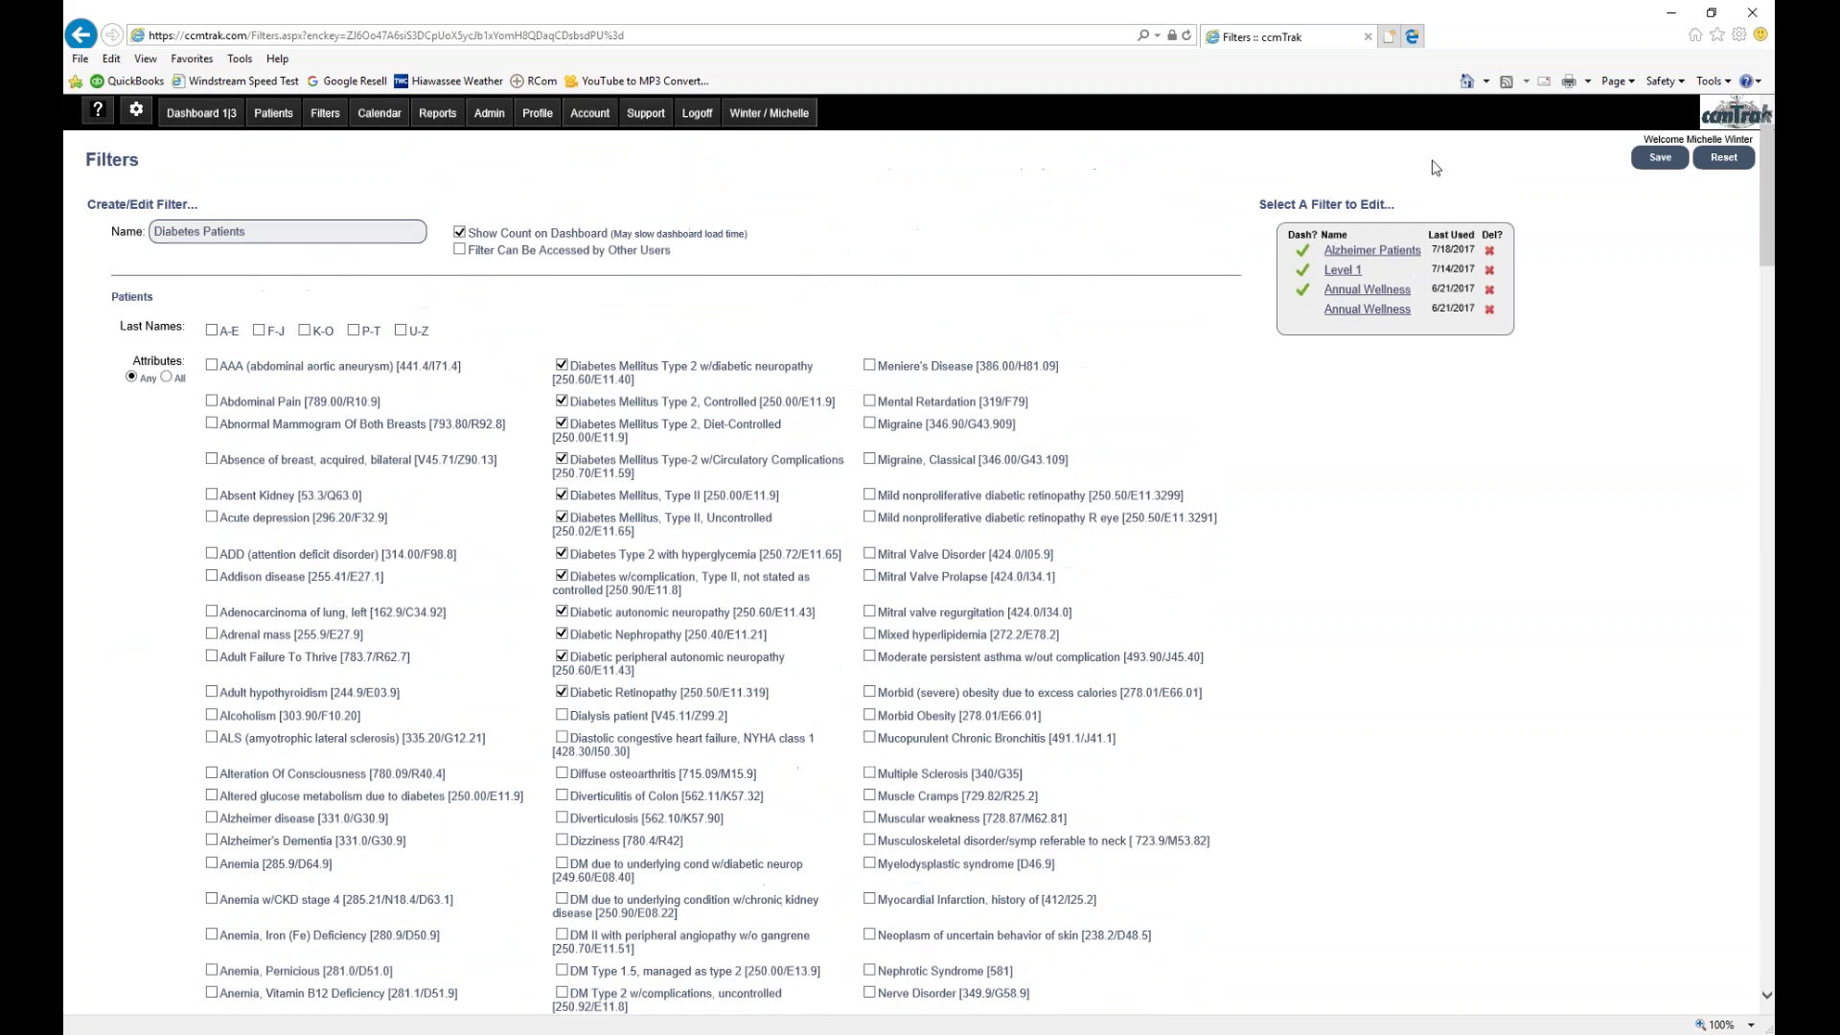
left_click(1651, 161)
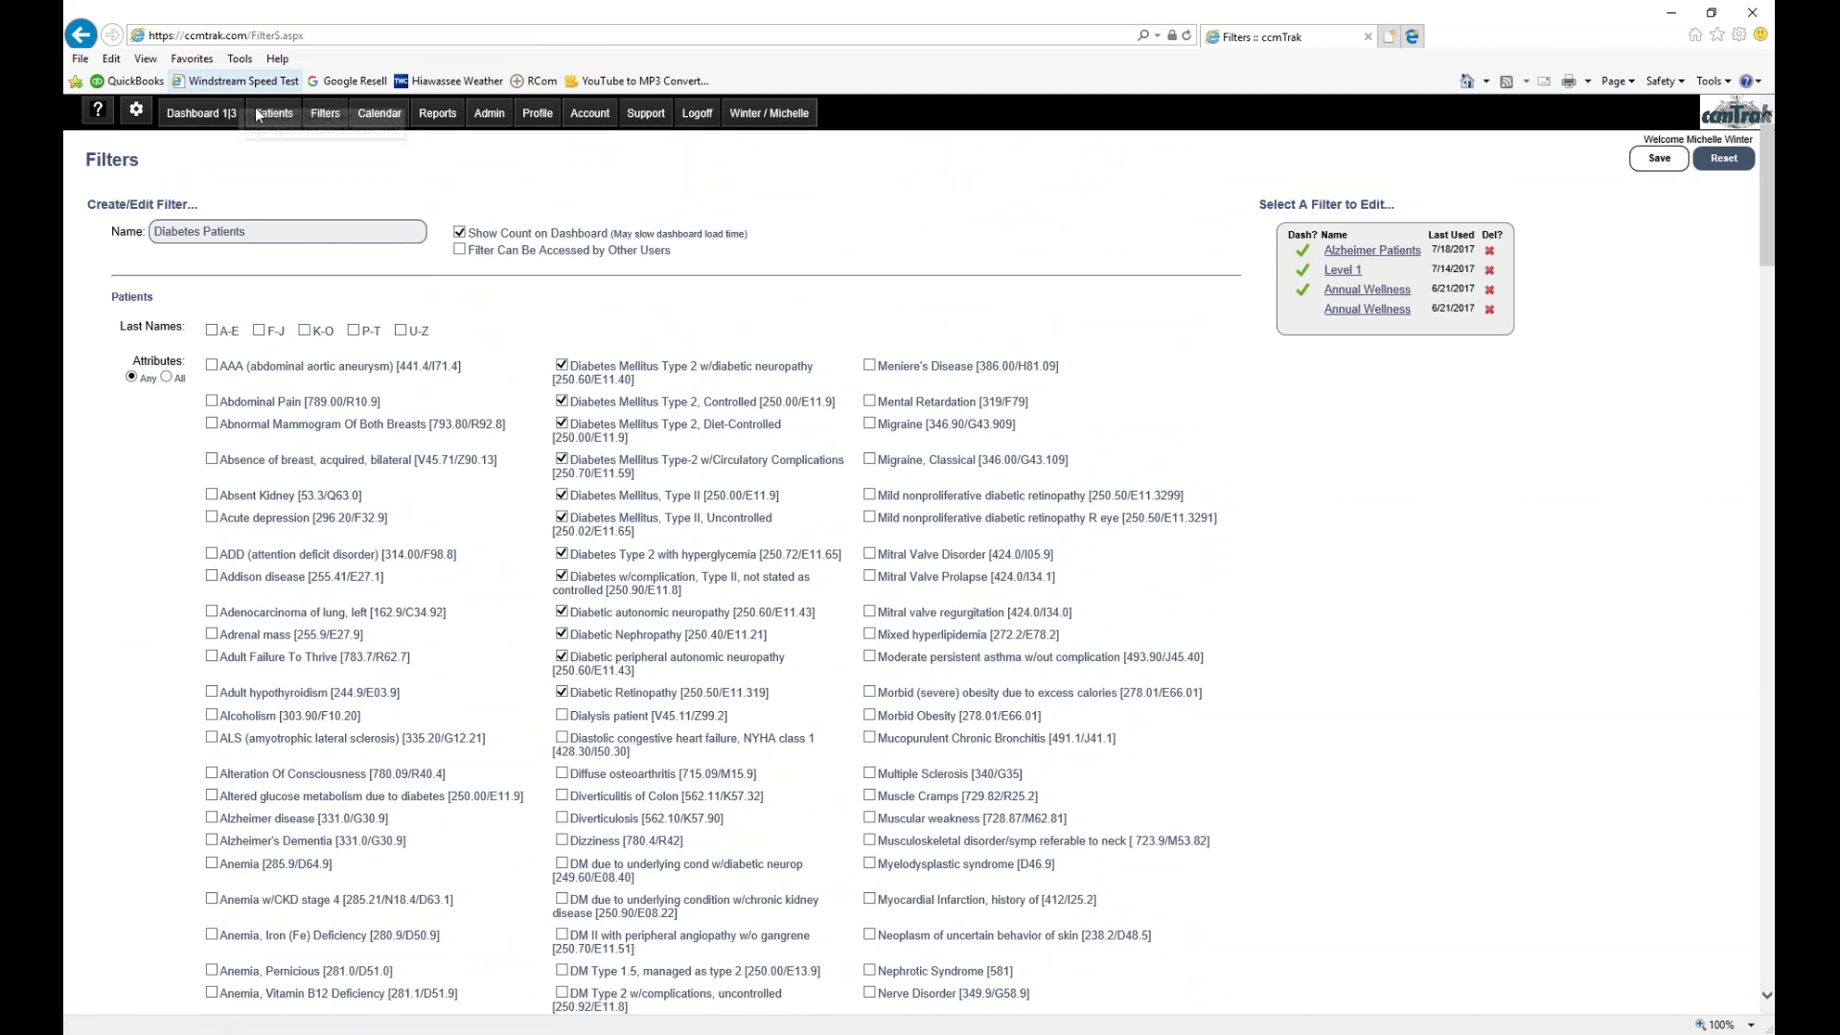
left_click(188, 117)
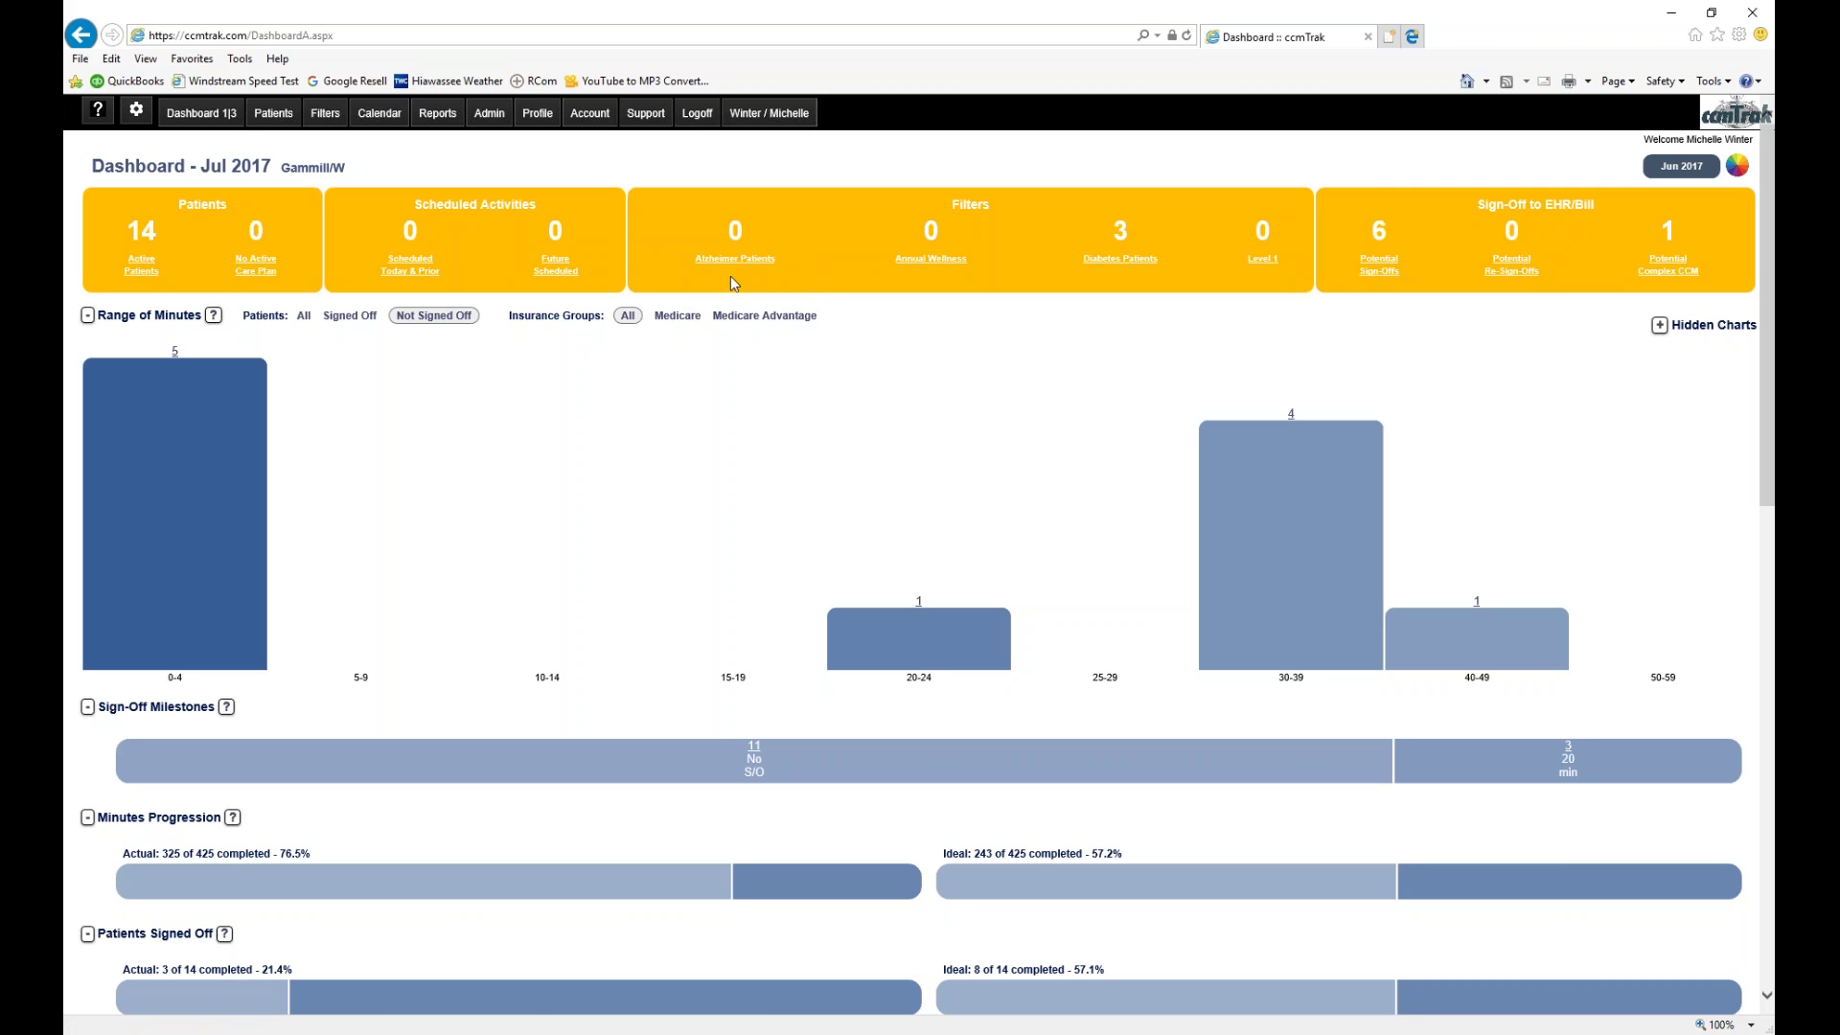
- Open the dashboard's Diabetes Patients list, check each patient's diabetes attribute and go back to the dashboard
left_click(1114, 267)
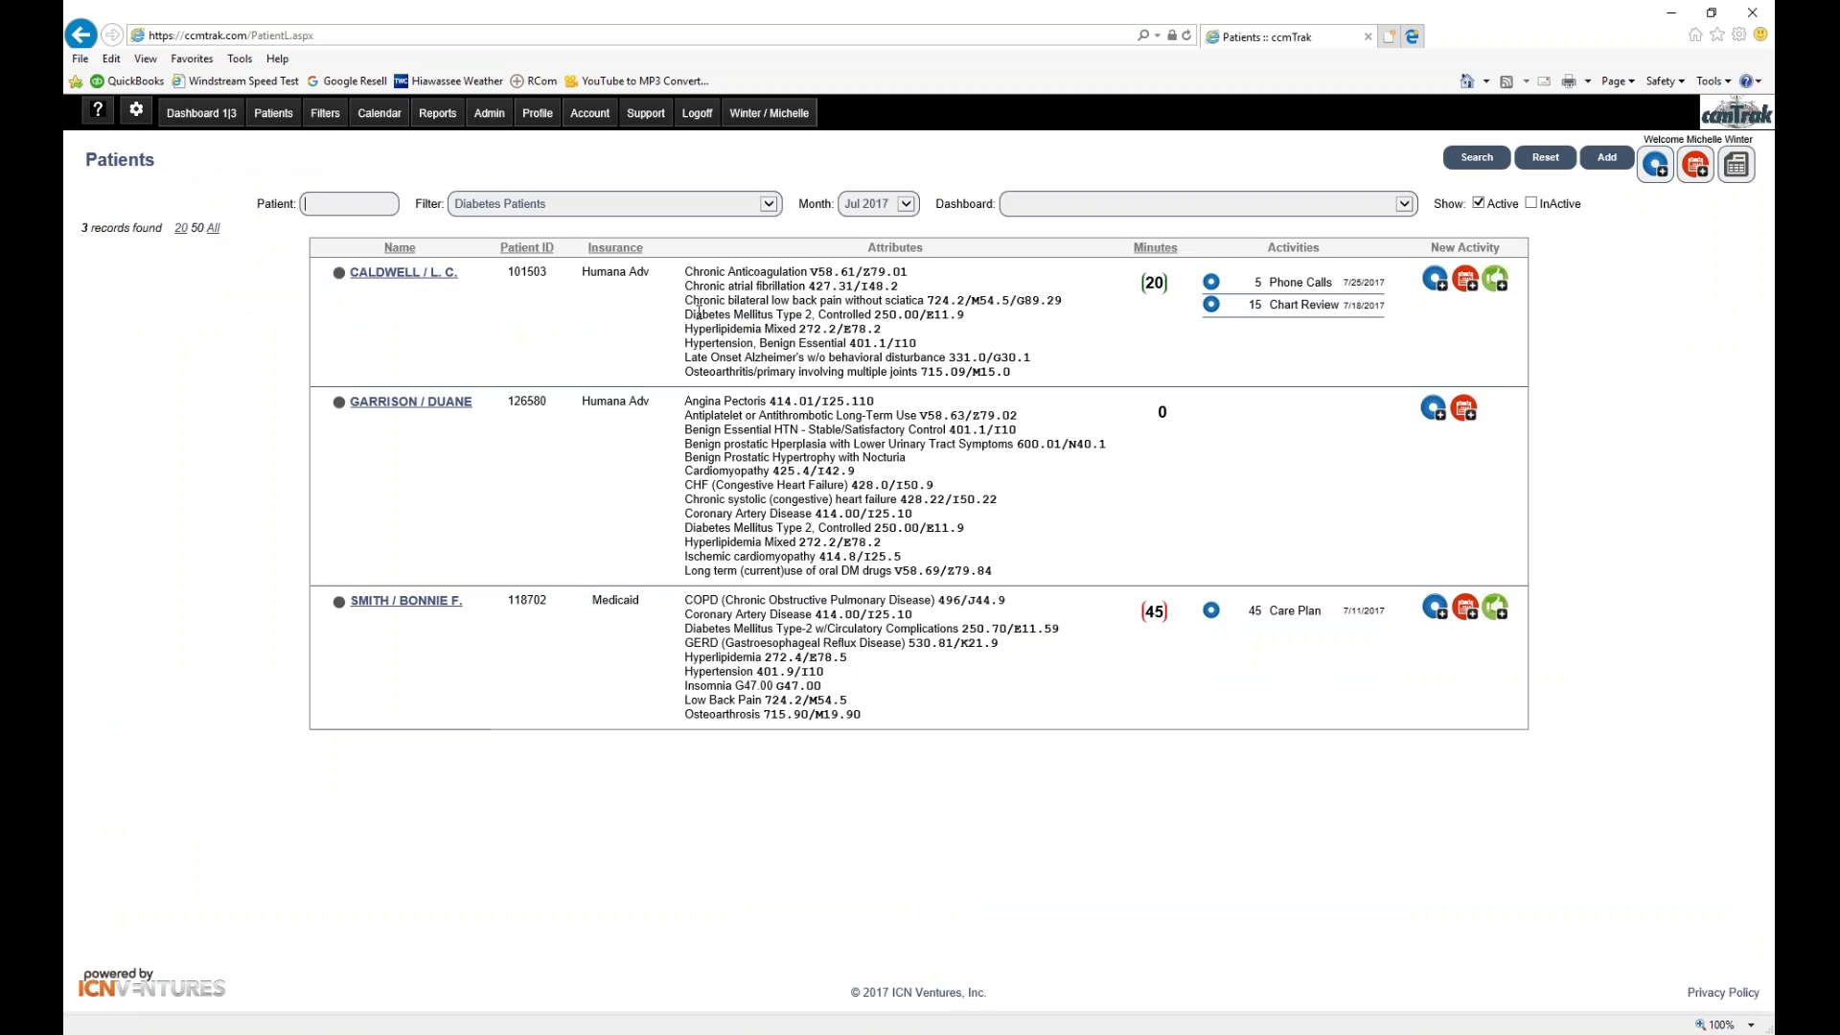
left_click_drag(685, 315, 806, 316)
left_click_drag(686, 525, 789, 529)
left_click_drag(686, 629, 864, 624)
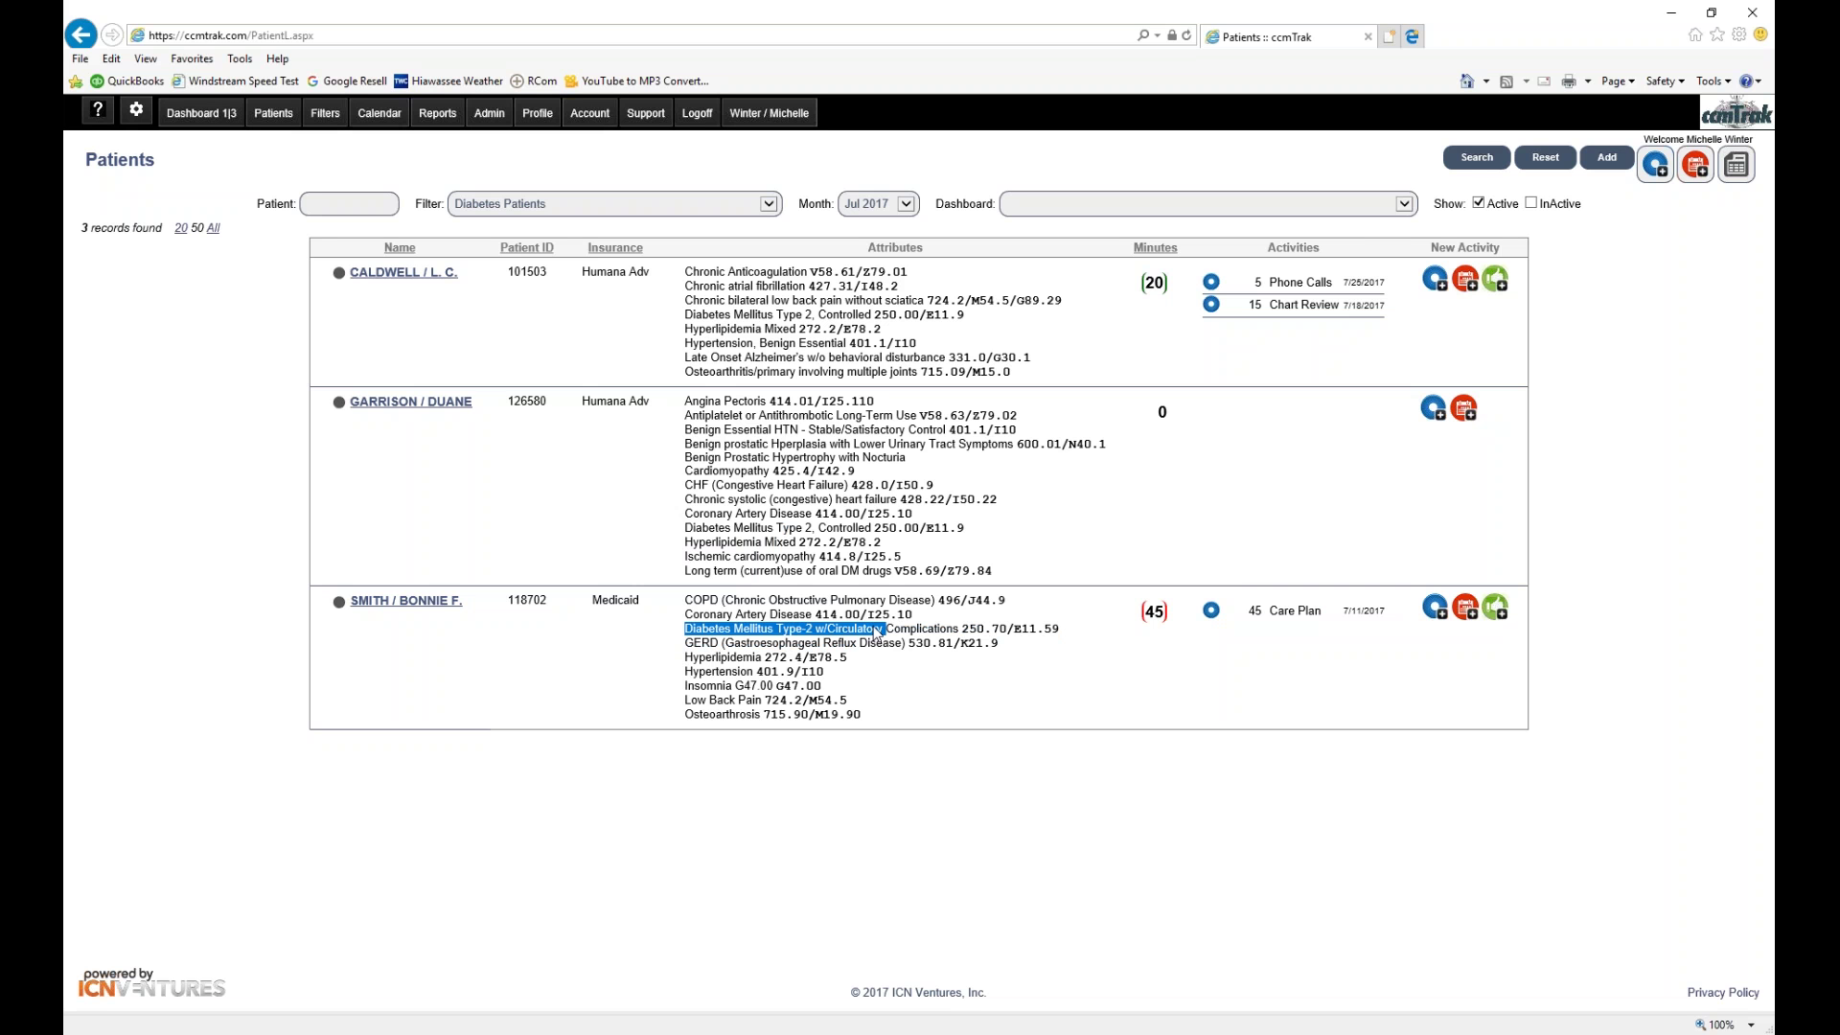
left_click(1035, 730)
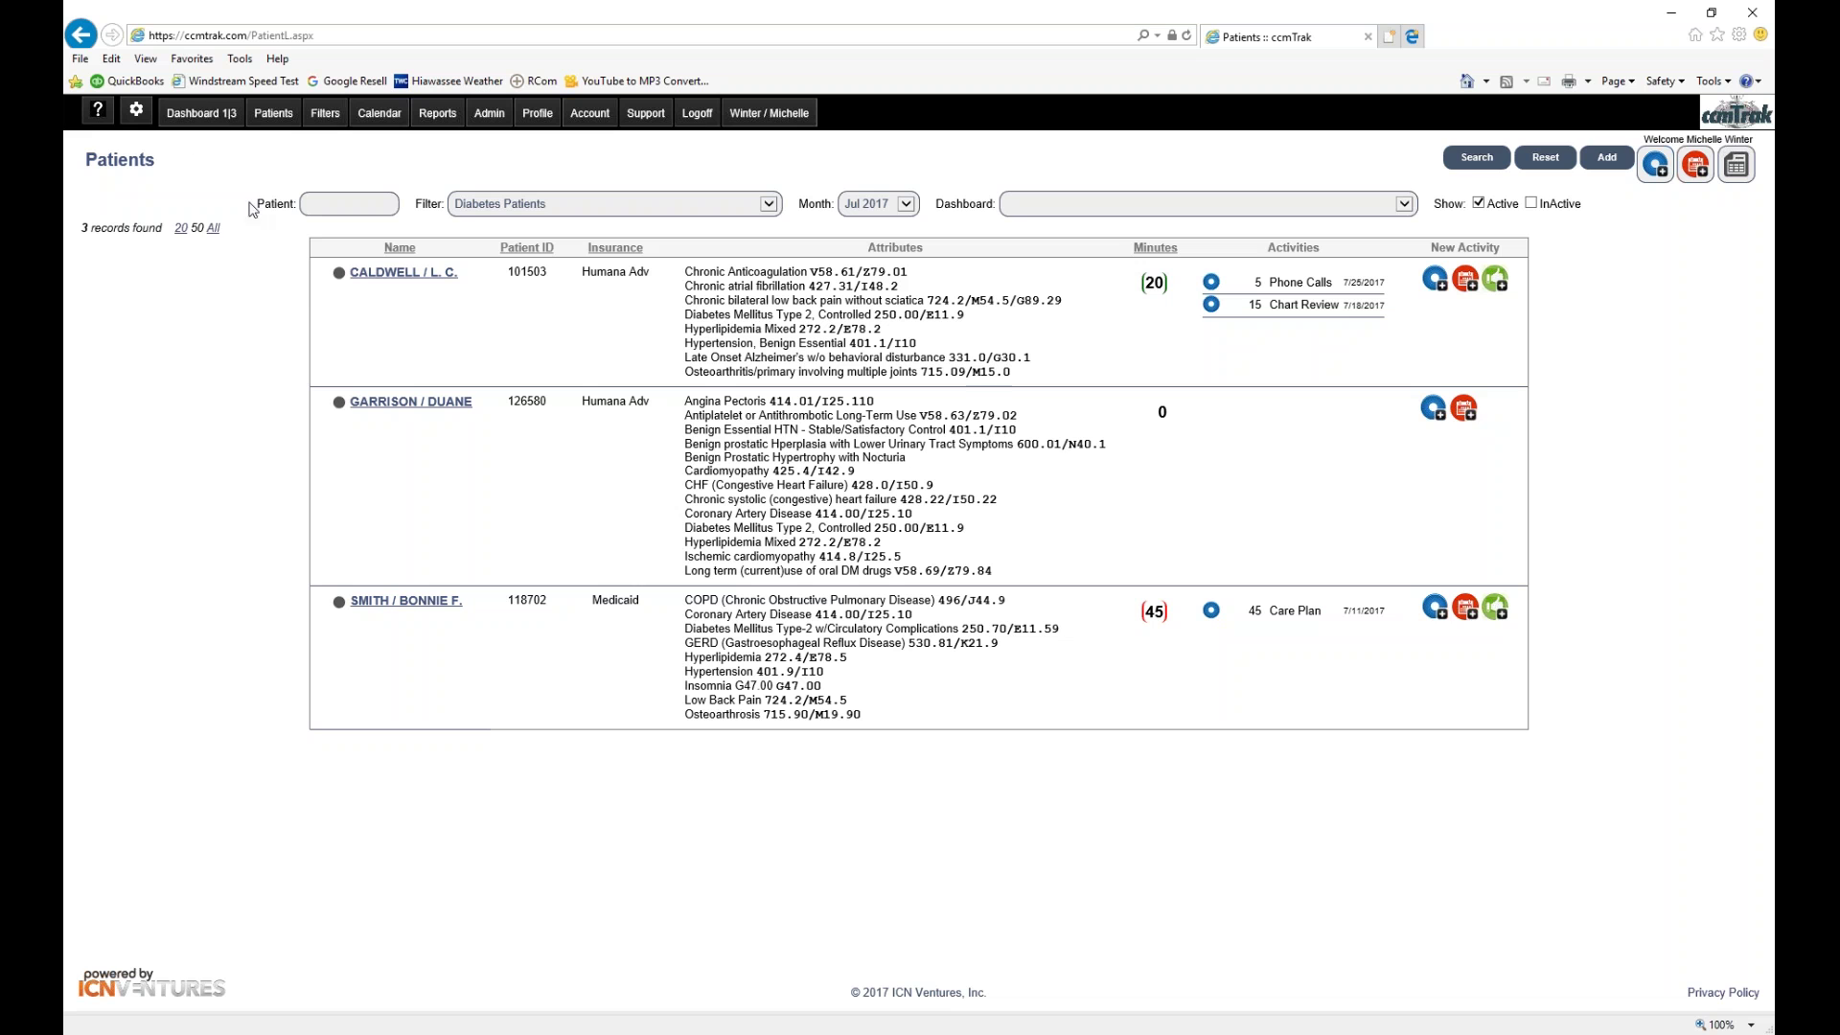
left_click(213, 117)
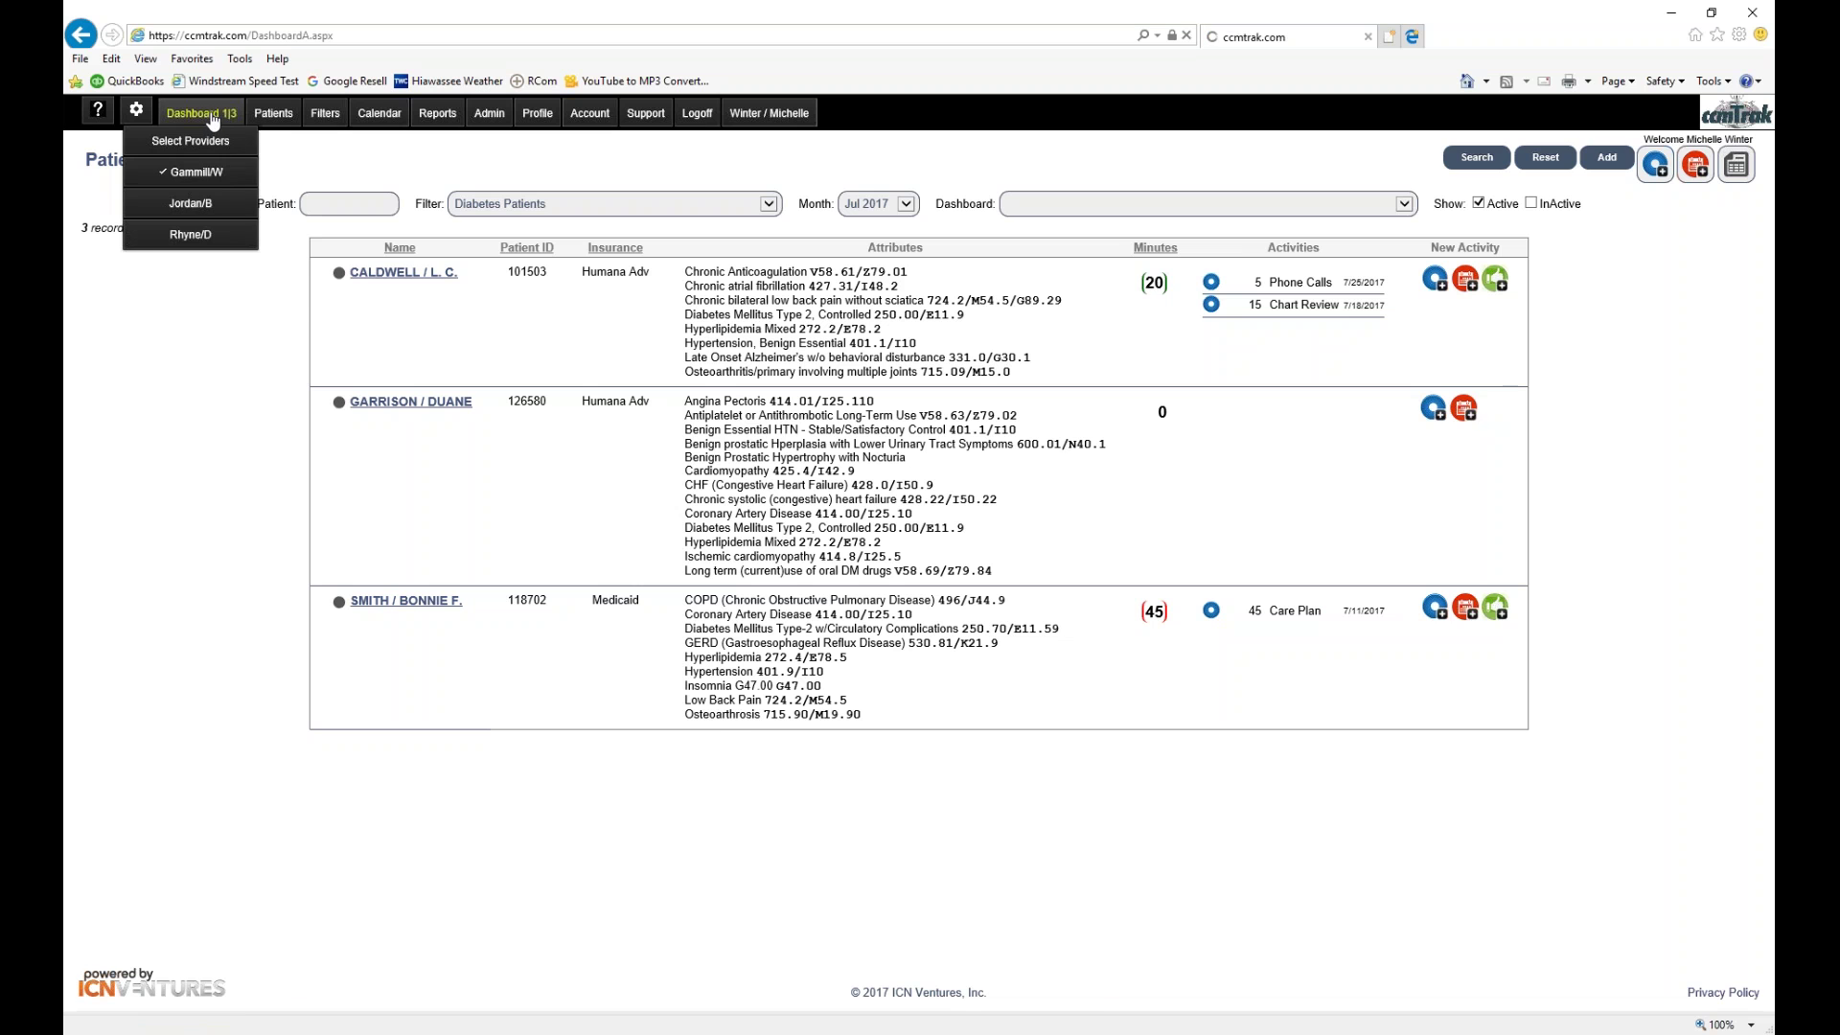